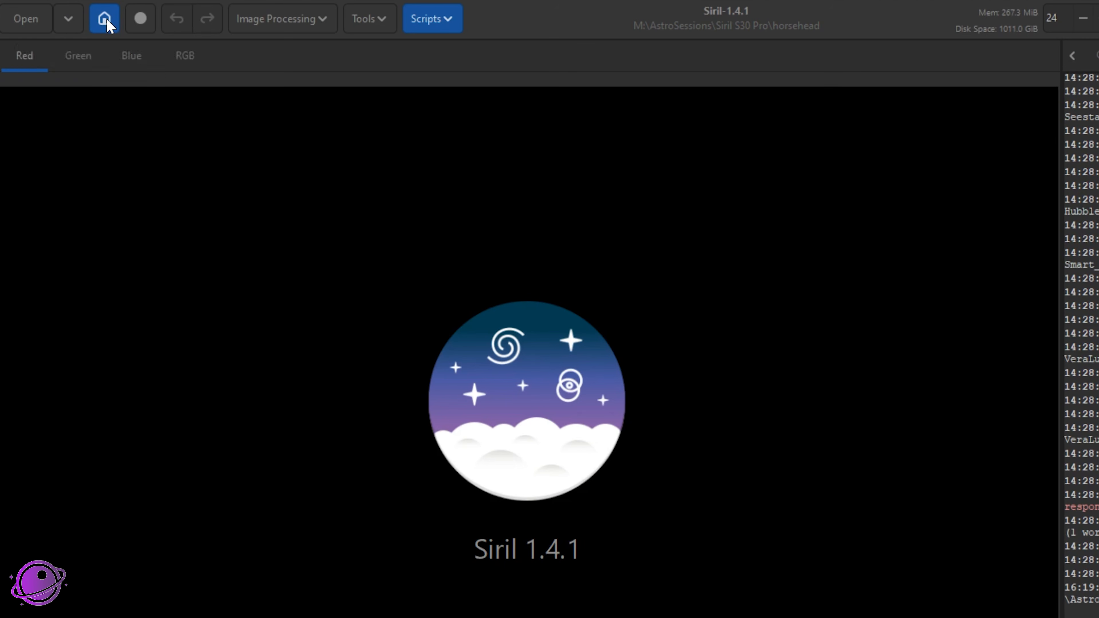
Step: Set the working directory to the horsehead folder containing the lights subfolder, and check that folder in File Explorer
{"action": "left_click", "coordinate": [104, 20]}
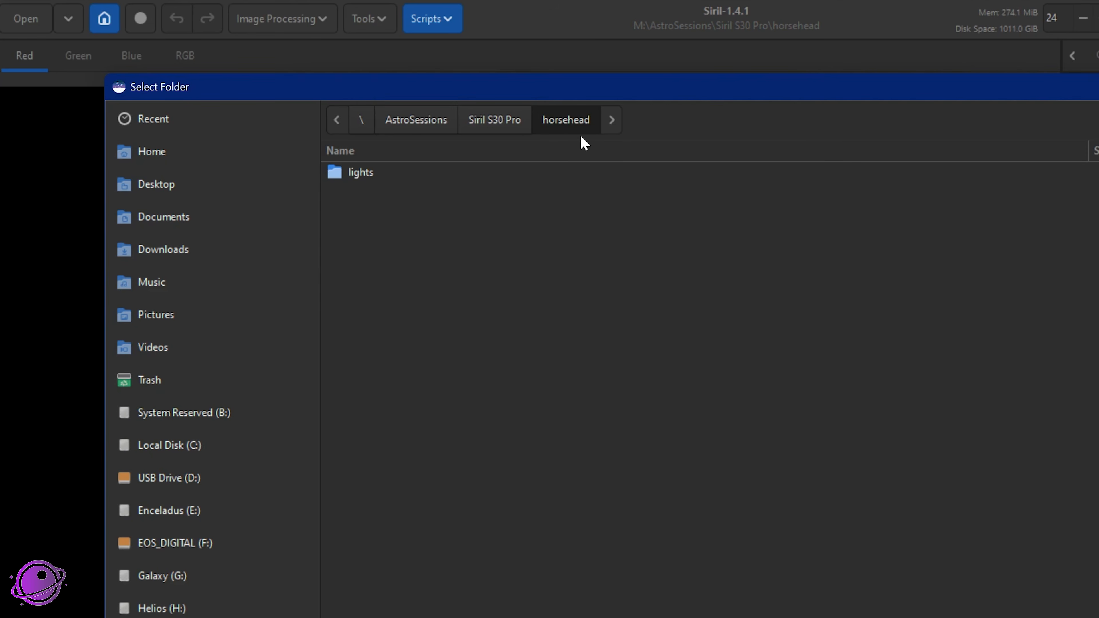
{"action": "double_click", "coordinate": [361, 175]}
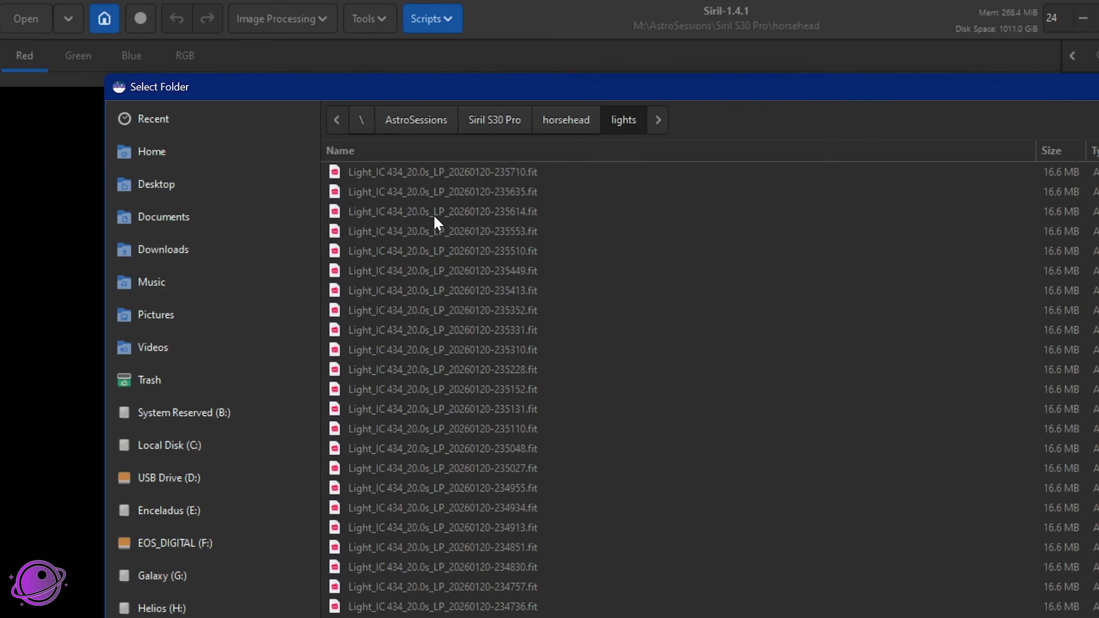
{"action": "key", "text": "alt+Up"}
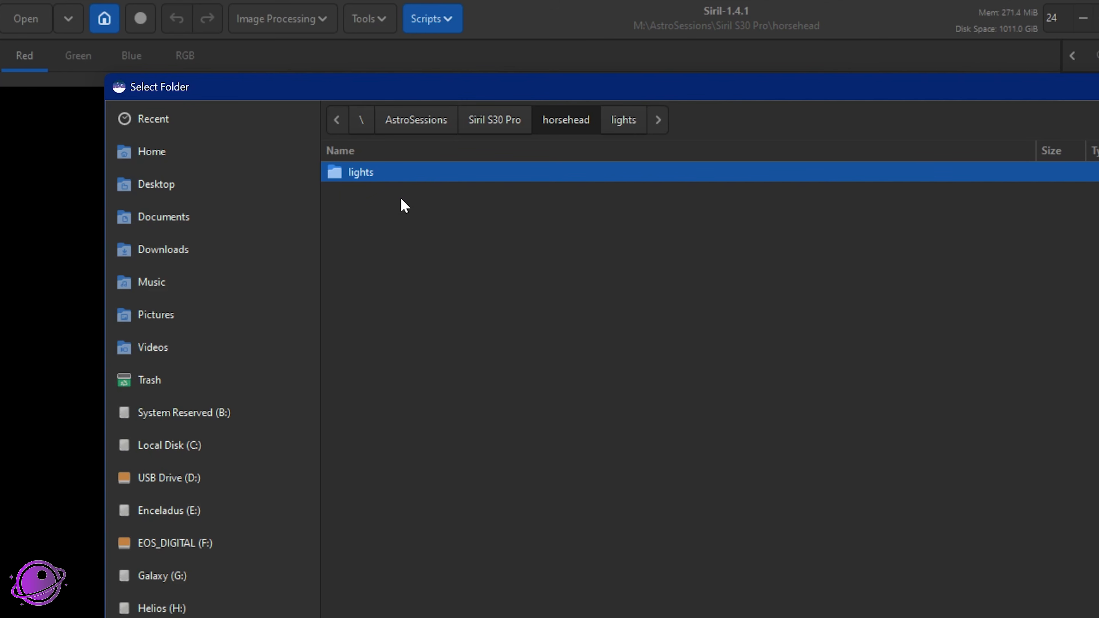
{"action": "left_click", "coordinate": [895, 567]}
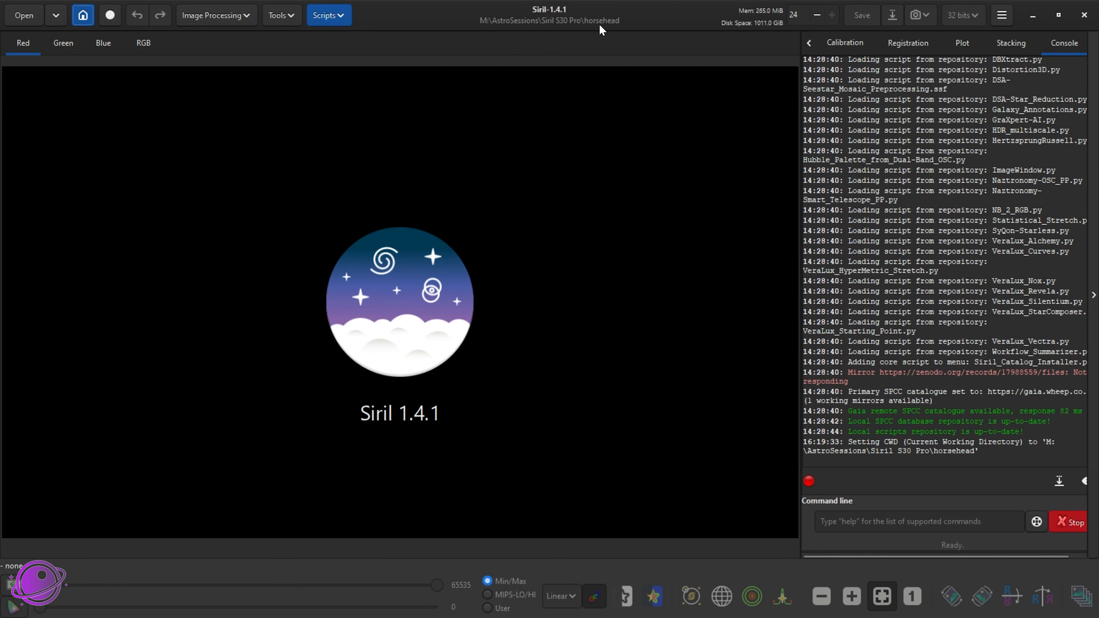
{"action": "key", "text": "alt+Tab"}
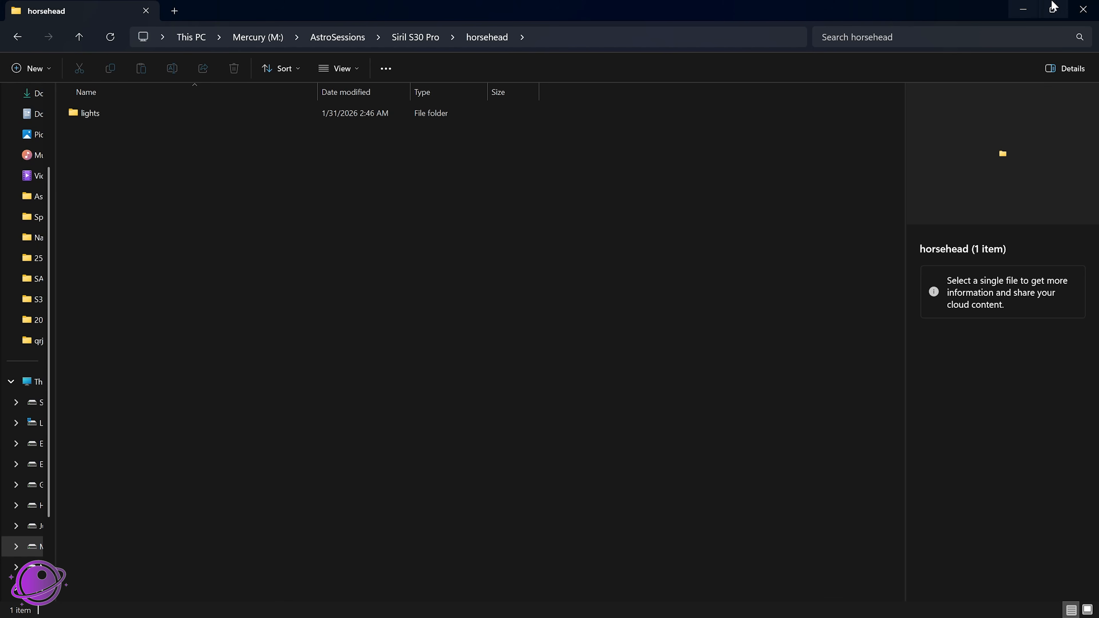
{"action": "left_click", "coordinate": [1035, 6]}
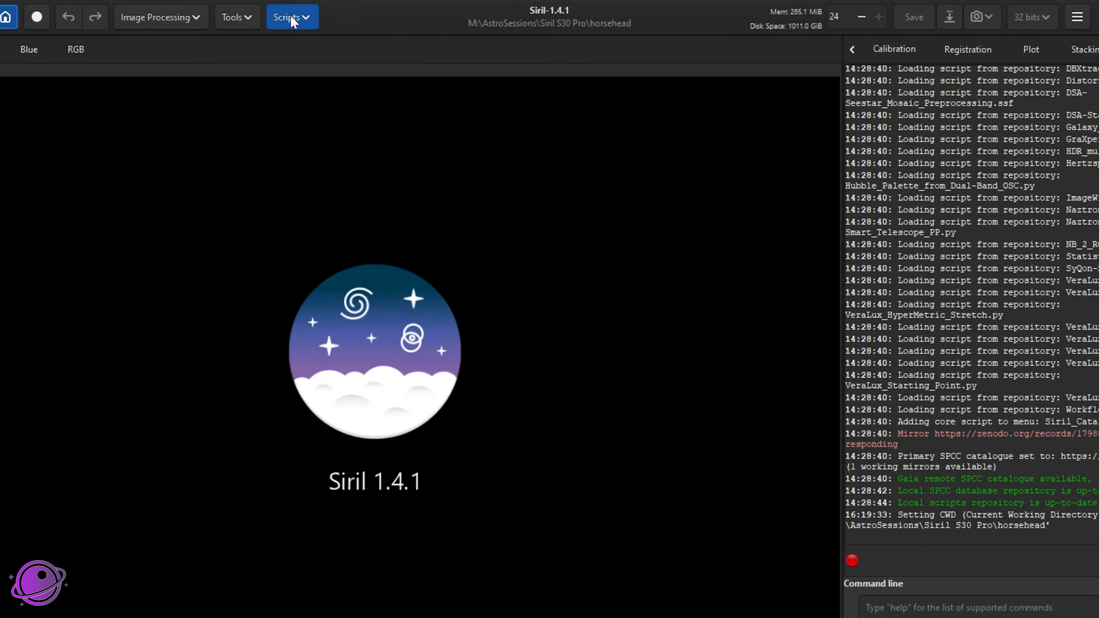
Step: Filter the online script repository for "Naztronomy" and apply the script selection with both preprocessing scripts included
{"action": "left_click", "coordinate": [338, 17]}
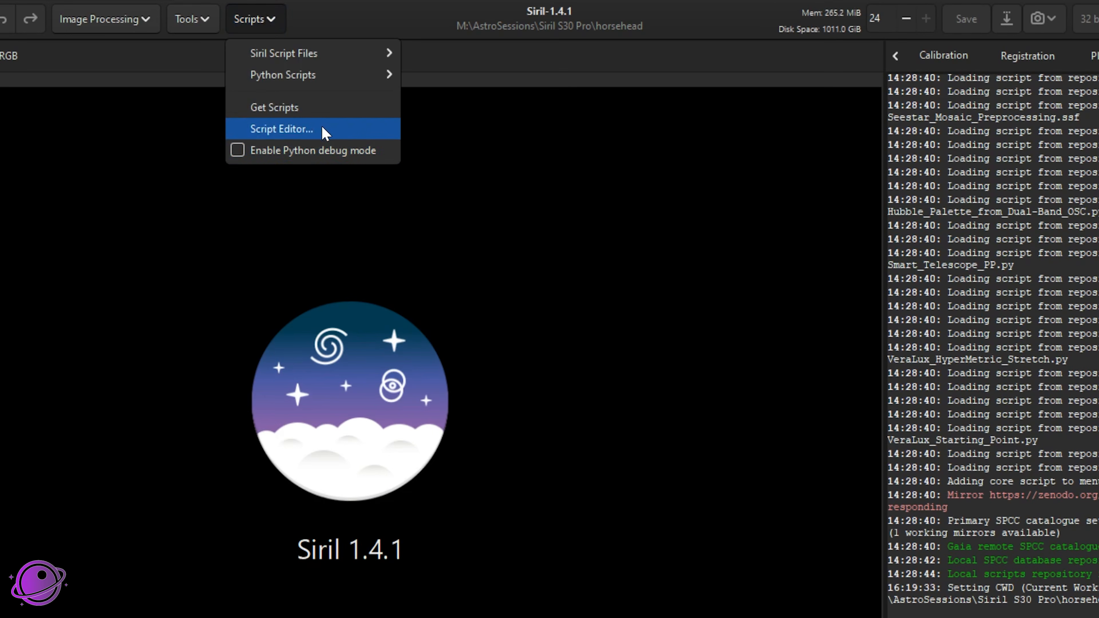
{"action": "left_click", "coordinate": [304, 108]}
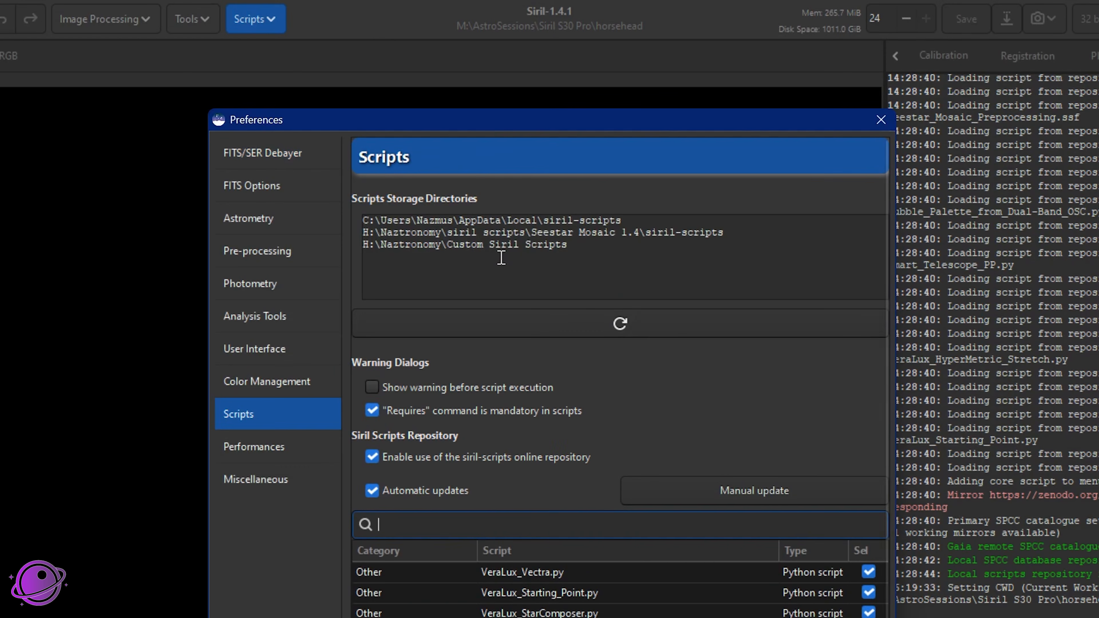
{"action": "scroll", "coordinate": [375, 427], "scroll_direction": "down", "scroll_amount": 1}
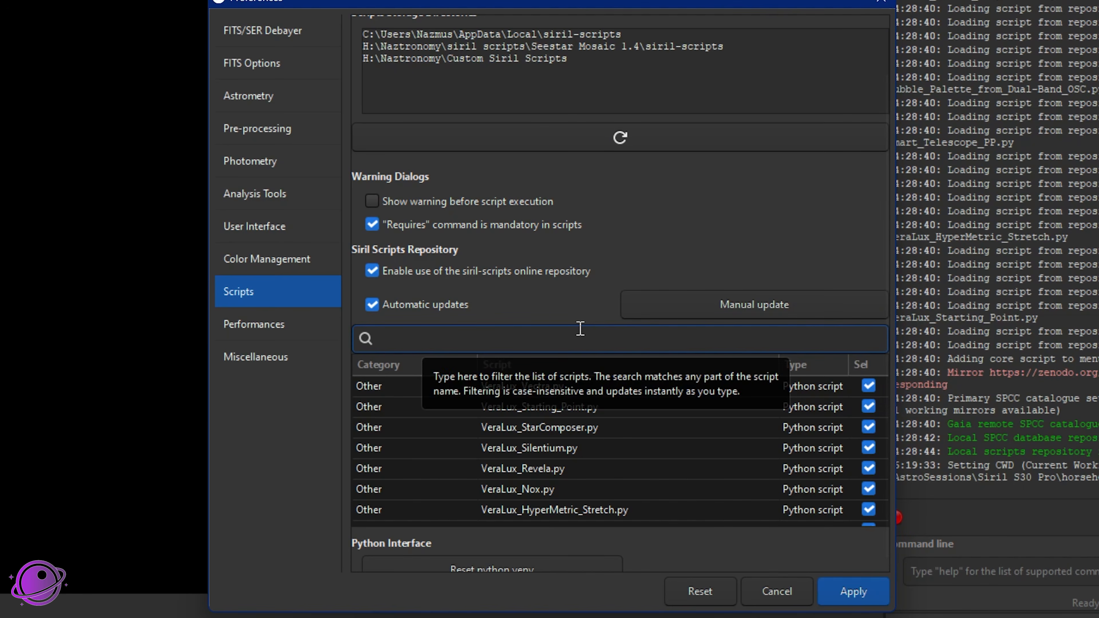
{"action": "type", "text": "Naztronomy"}
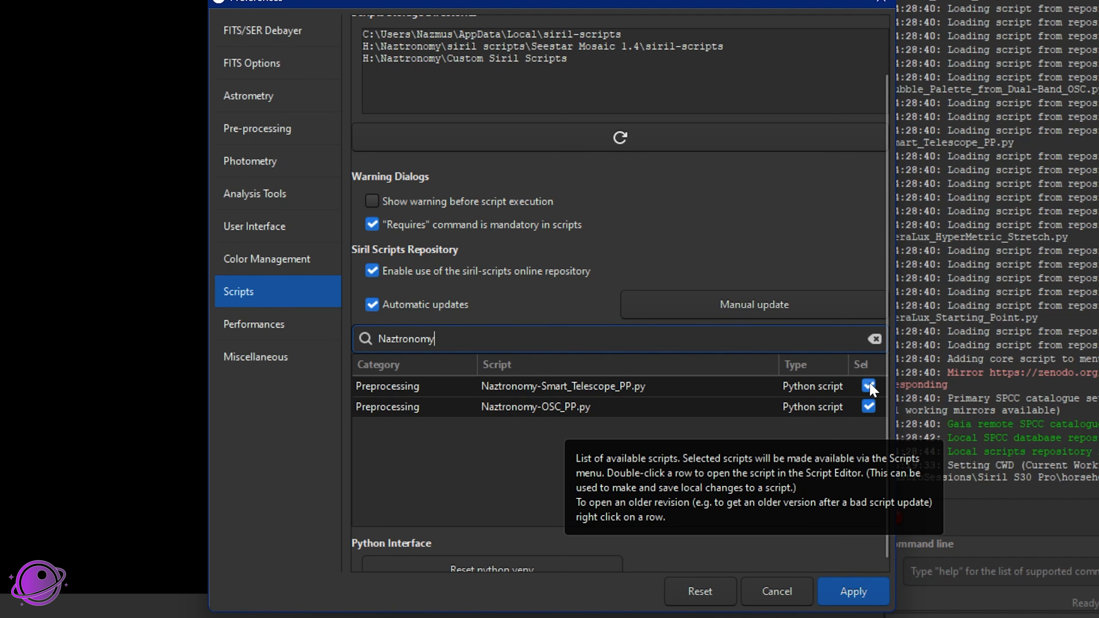
{"action": "left_click", "coordinate": [848, 592]}
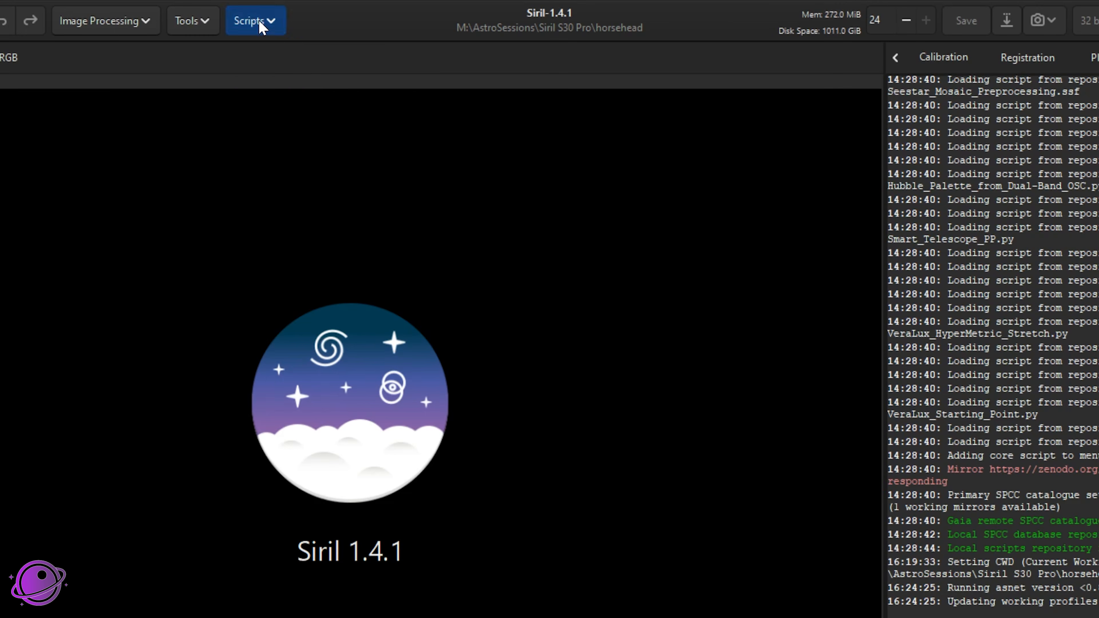
Step: Launch the Naztronomy-Smart_Telescope_PP.py preprocessing Python script
{"action": "left_click", "coordinate": [334, 19]}
{"action": "mouse_move", "coordinate": [357, 61]}
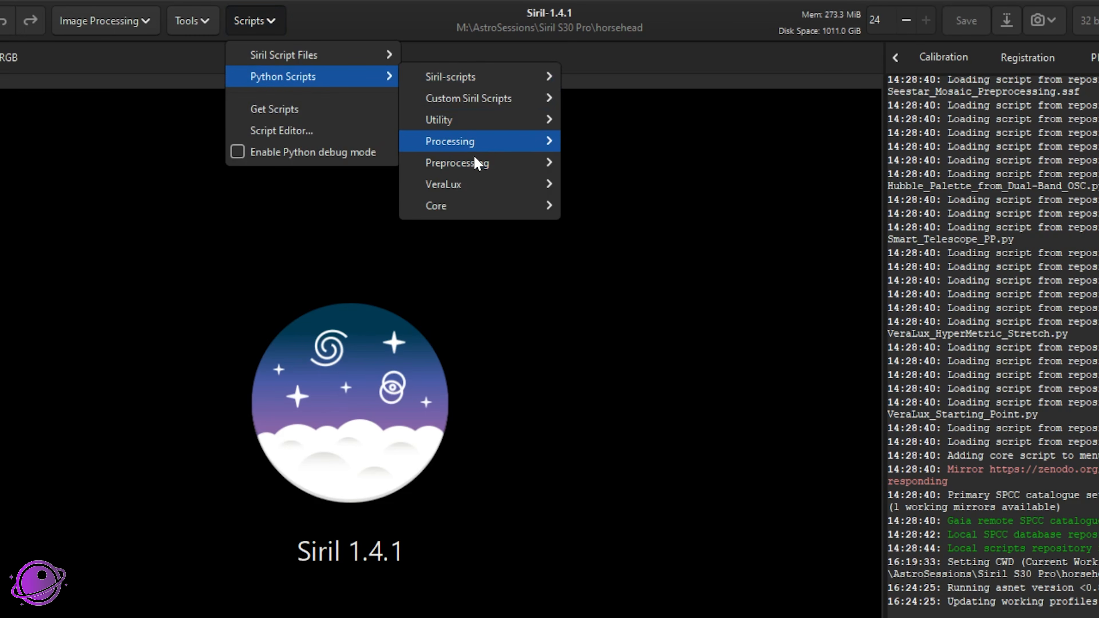
{"action": "mouse_move", "coordinate": [476, 164]}
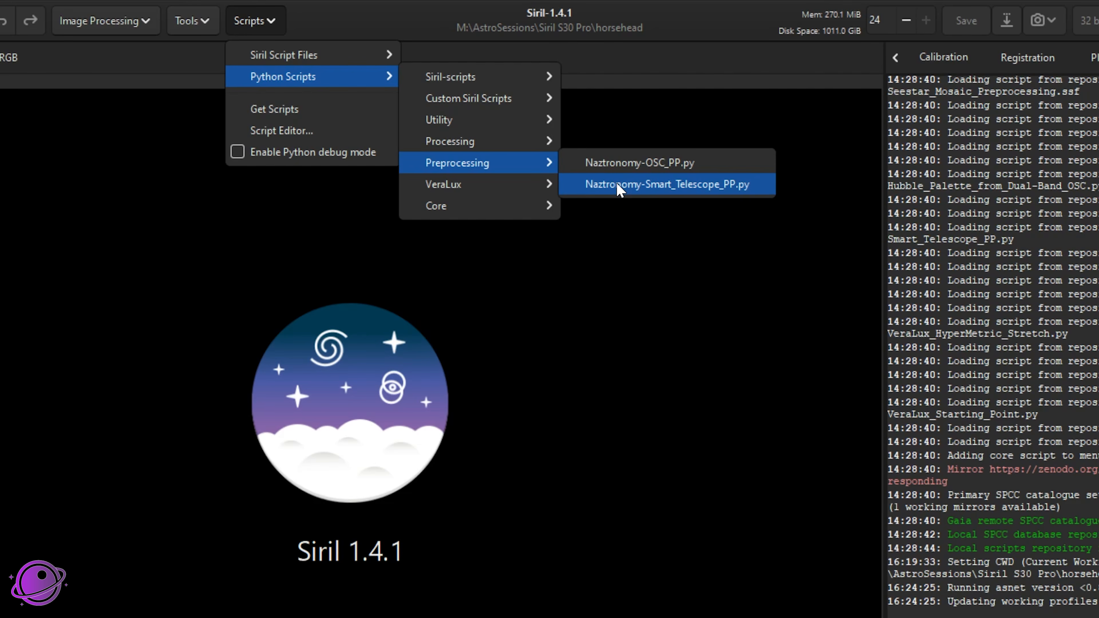
{"action": "left_click", "coordinate": [661, 190]}
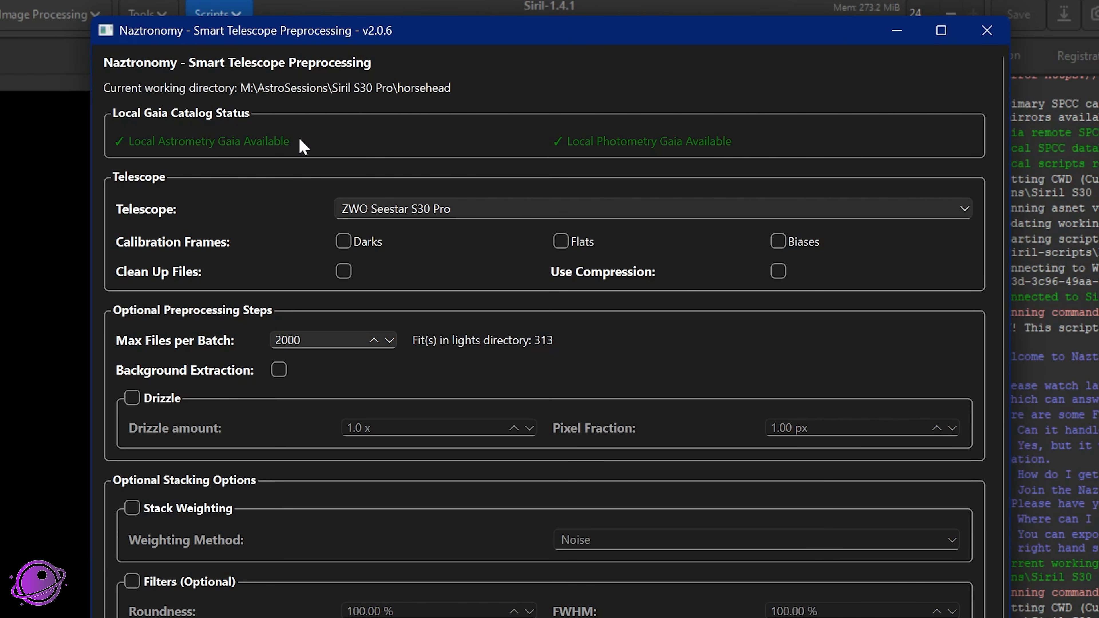
Step: Review the local Gaia catalog status and the list of supported telescopes, keeping ZWO Seestar S30 Pro selected
{"action": "mouse_move", "coordinate": [303, 146]}
{"action": "mouse_move", "coordinate": [197, 144]}
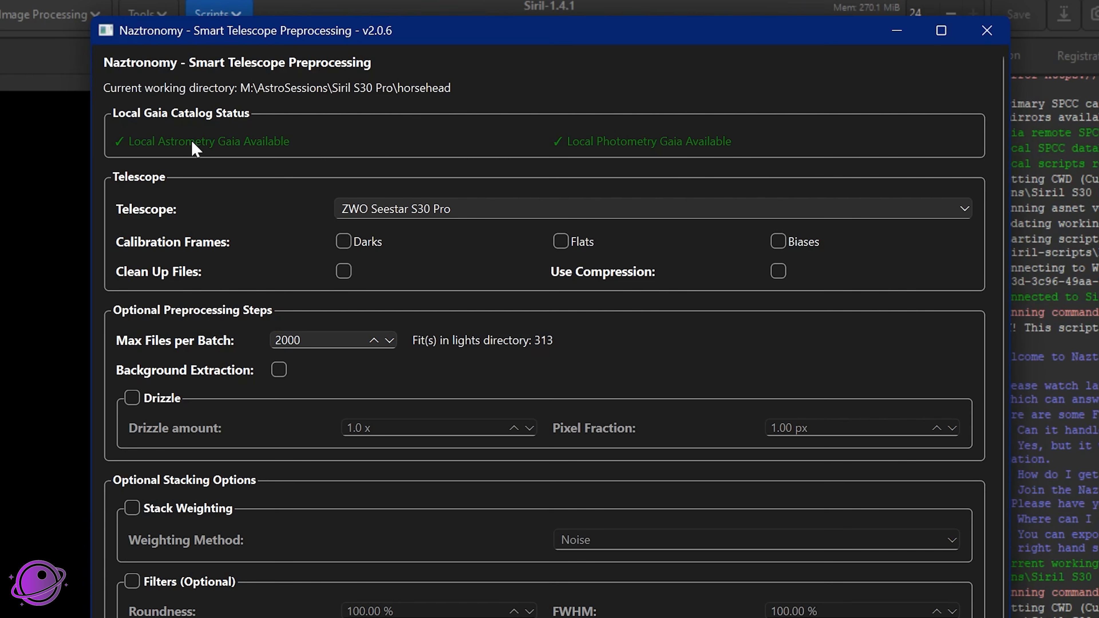
{"action": "mouse_move", "coordinate": [192, 141]}
{"action": "mouse_move", "coordinate": [254, 145]}
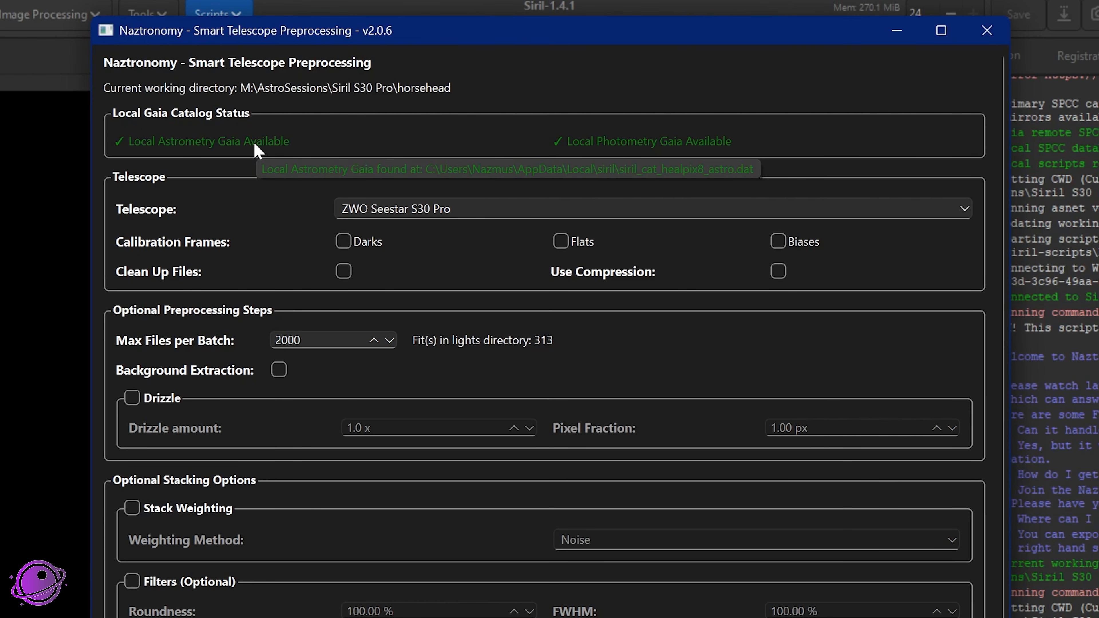
{"action": "mouse_move", "coordinate": [638, 144]}
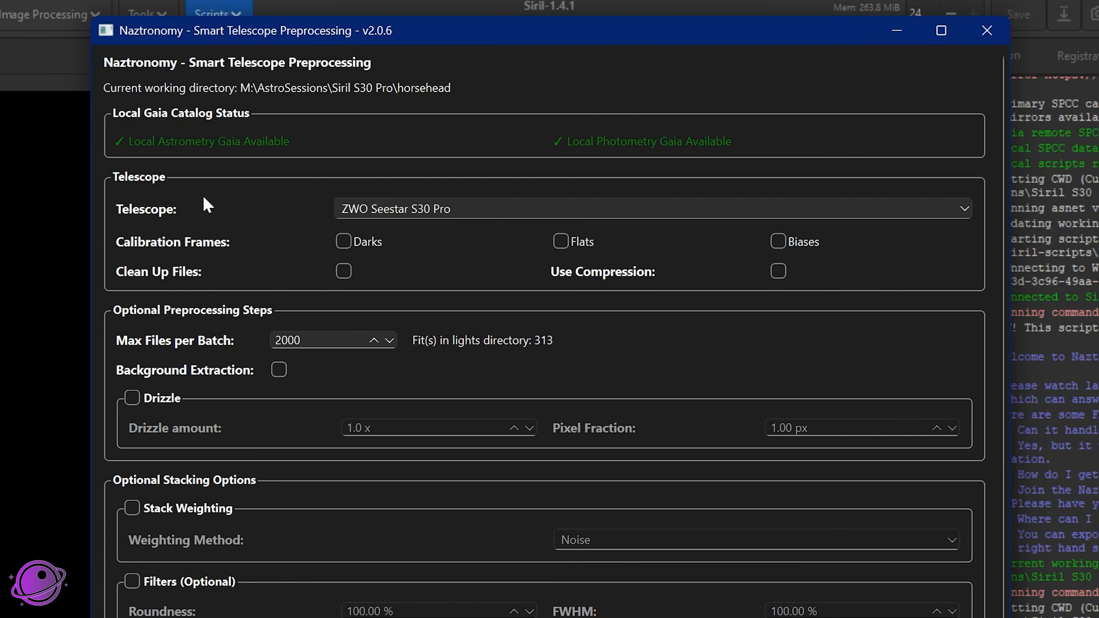
{"action": "left_click", "coordinate": [449, 212]}
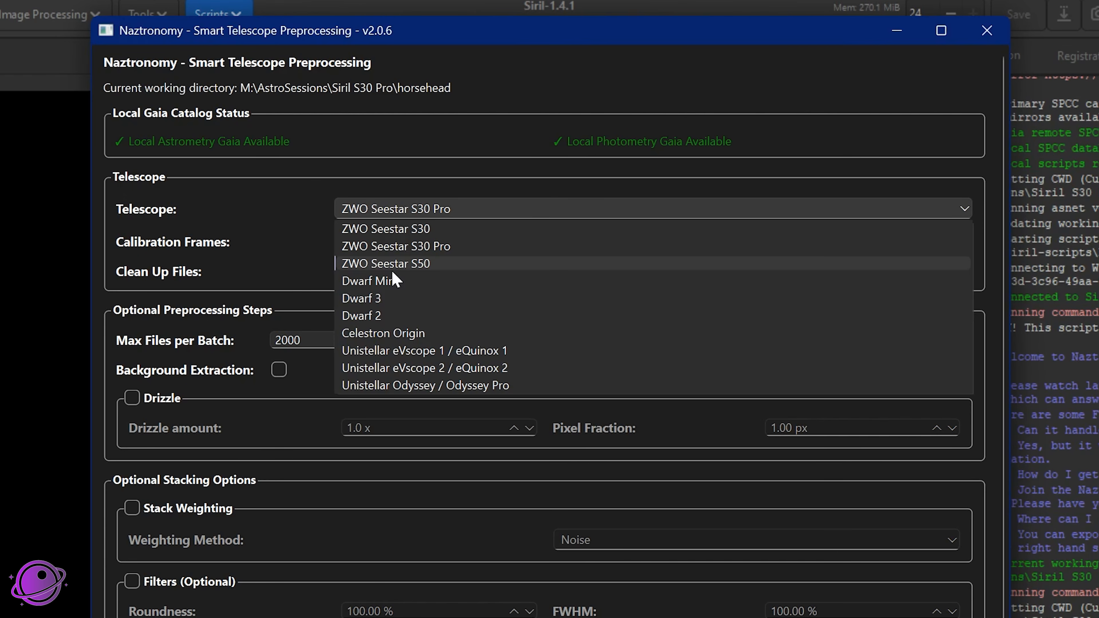
{"action": "left_click", "coordinate": [422, 202]}
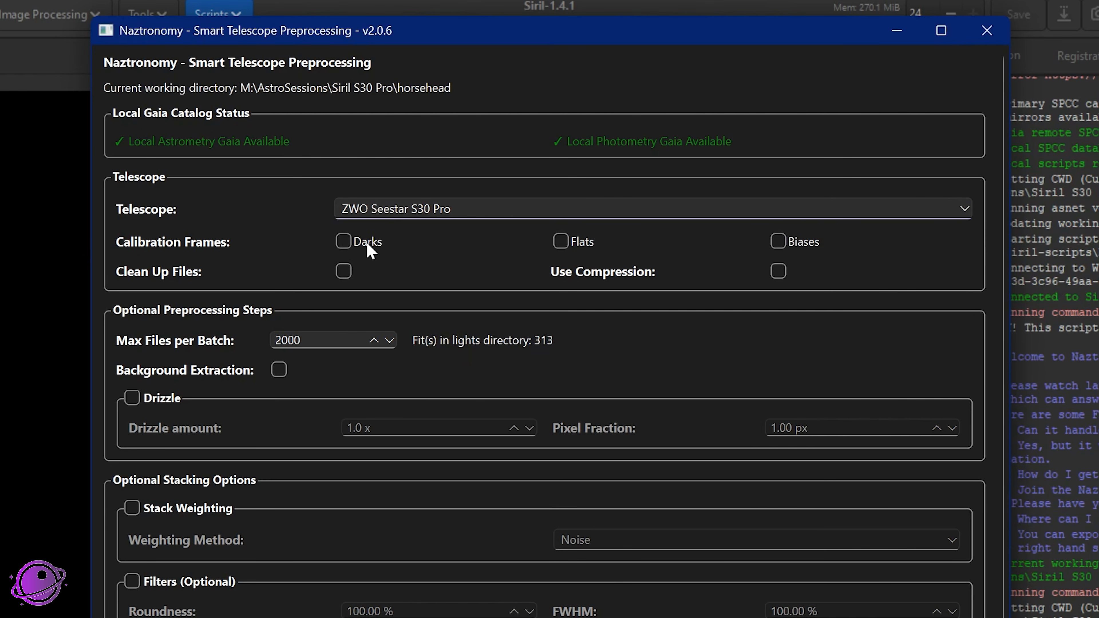
Step: Try enabling the darks, flats and biases calibration frames, check the horsehead folder in File Explorer, and disable all three again
{"action": "left_click", "coordinate": [342, 241]}
{"action": "left_click", "coordinate": [804, 242]}
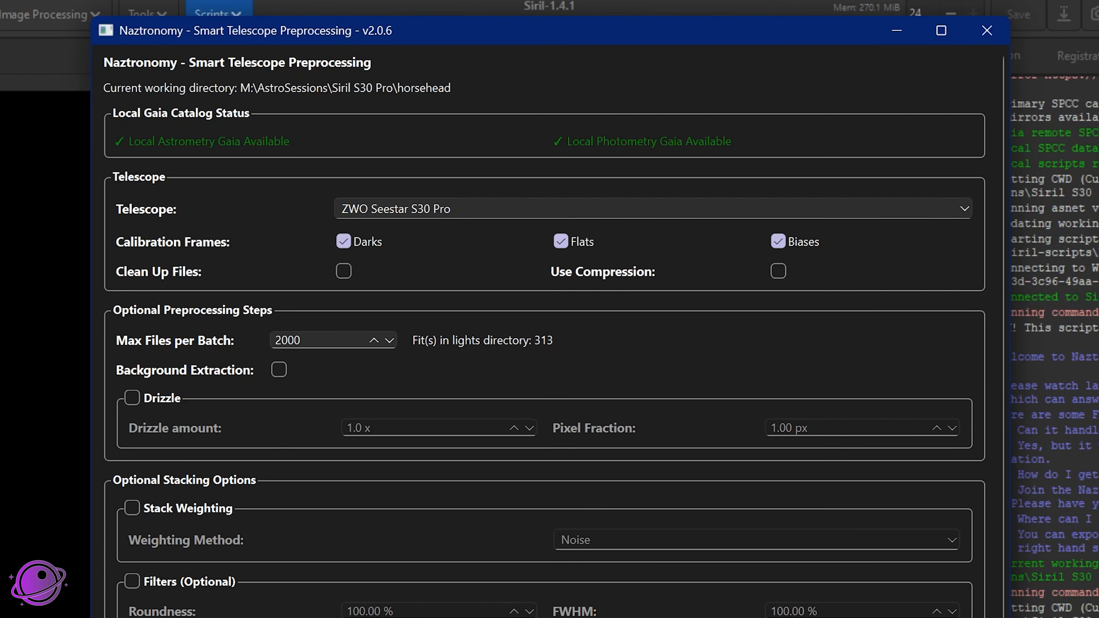
{"action": "key", "text": "alt+Tab"}
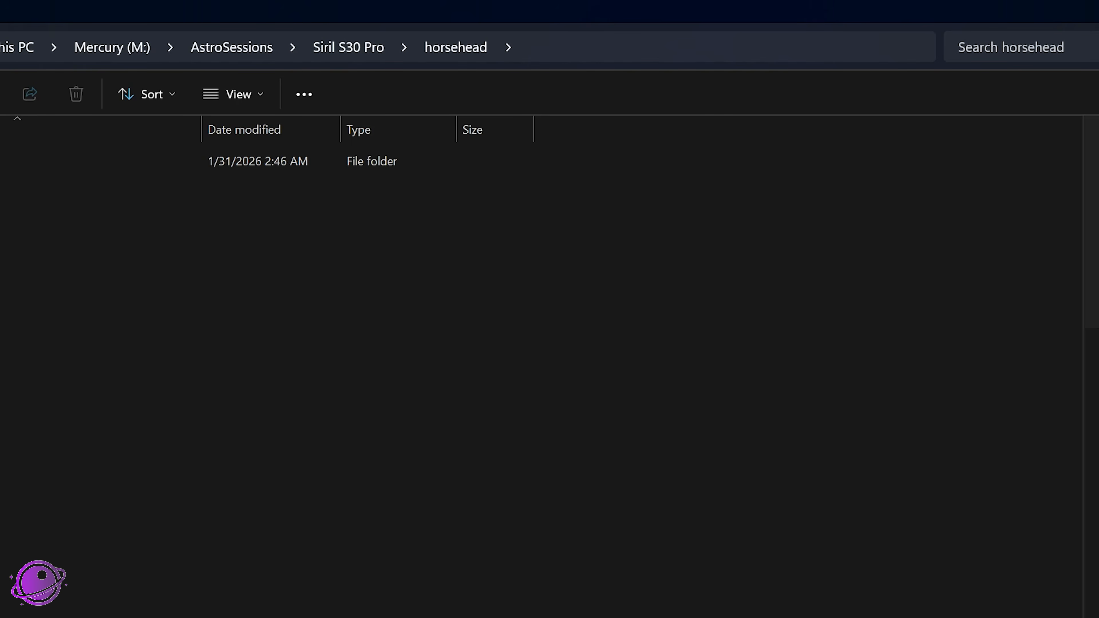
{"action": "key", "text": "alt+Tab"}
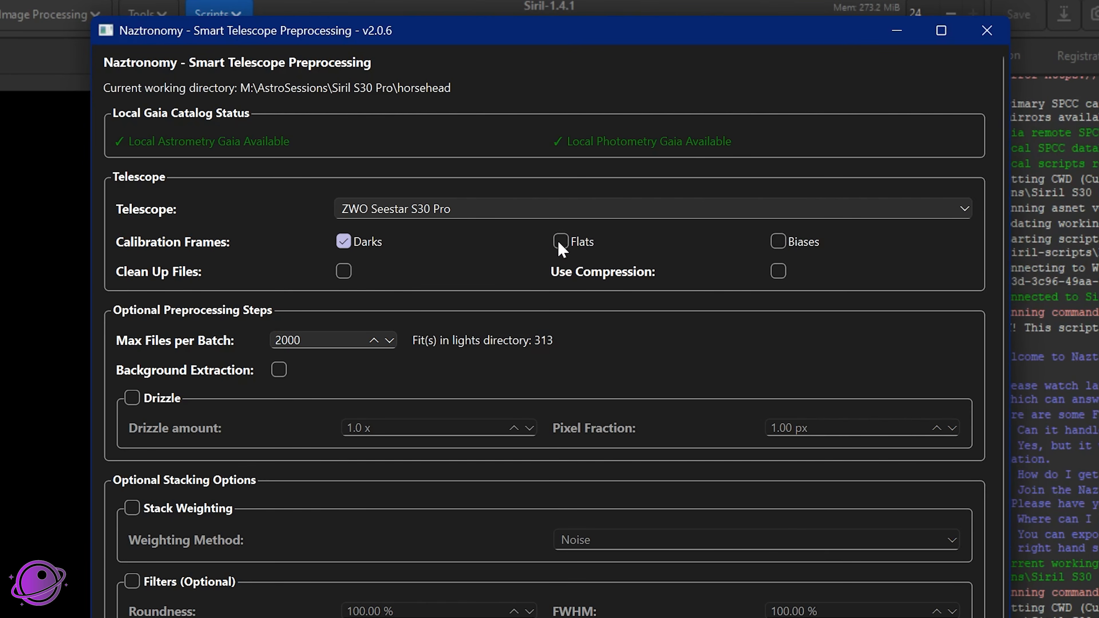
{"action": "left_click", "coordinate": [357, 242]}
{"action": "left_click", "coordinate": [777, 245]}
{"action": "left_click", "coordinate": [778, 243]}
Step: Enable the Clean Up Files and Use Compression options for the preprocessing run
{"action": "left_click", "coordinate": [344, 271]}
{"action": "mouse_move", "coordinate": [253, 280]}
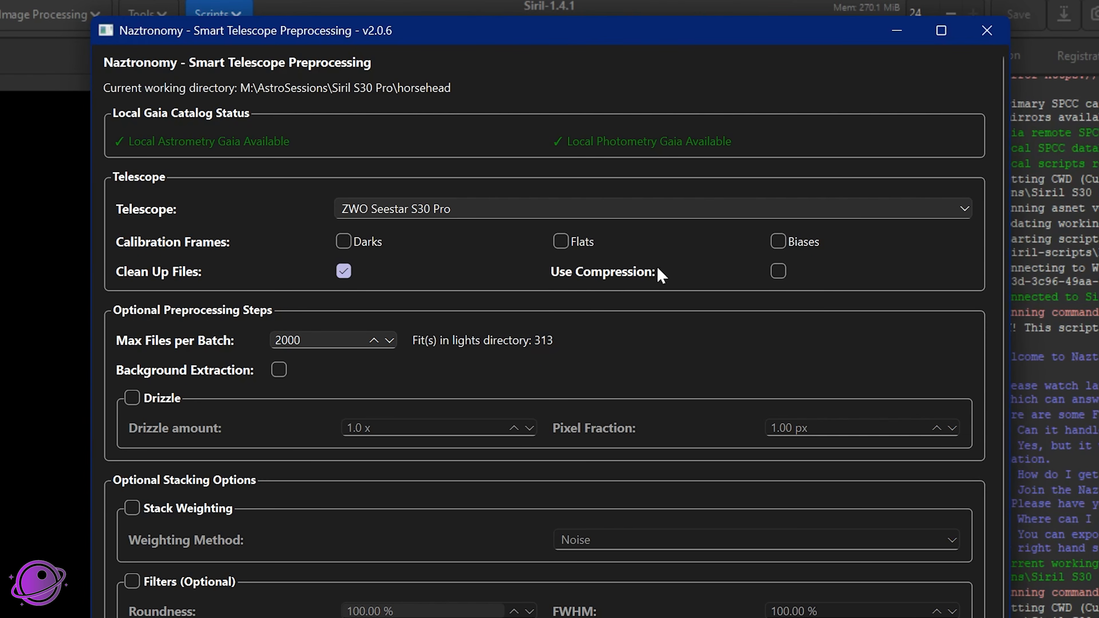
{"action": "left_click", "coordinate": [781, 272]}
{"action": "mouse_move", "coordinate": [558, 274]}
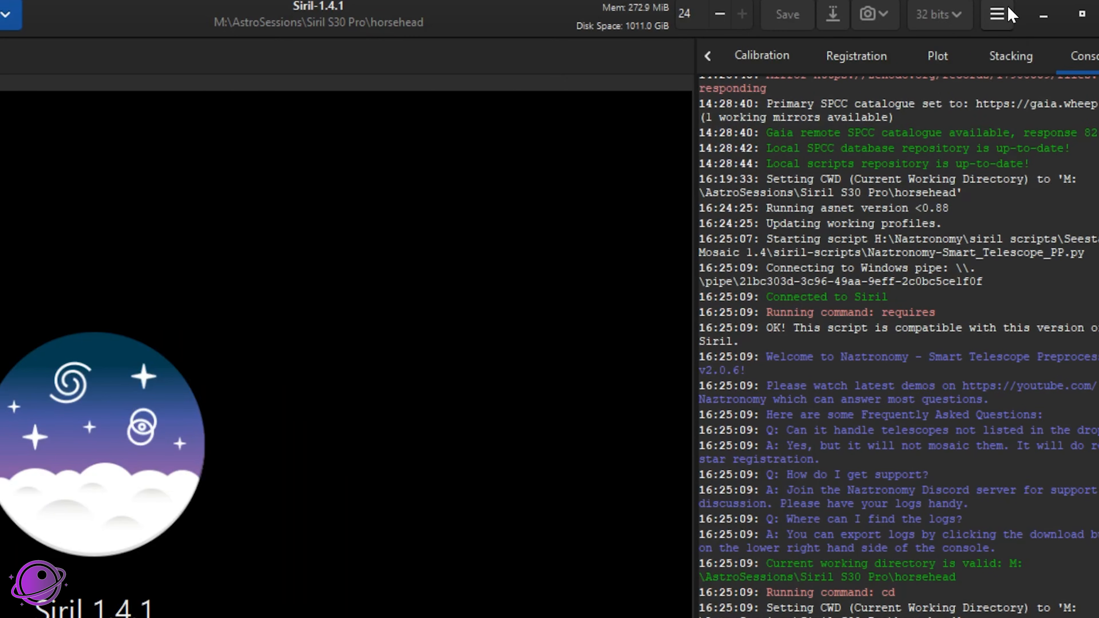
Step: Try enabling FITS compression in Siril's FITS preferences, and return it to None
{"action": "left_click", "coordinate": [1088, 14]}
{"action": "left_click", "coordinate": [1066, 69]}
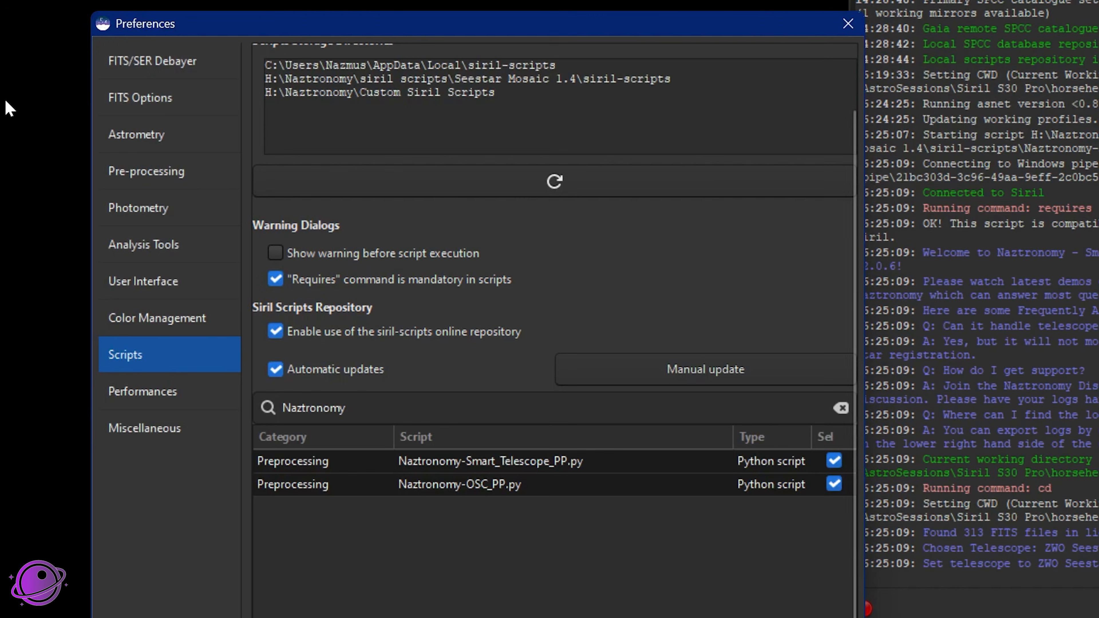
{"action": "left_click", "coordinate": [121, 118]}
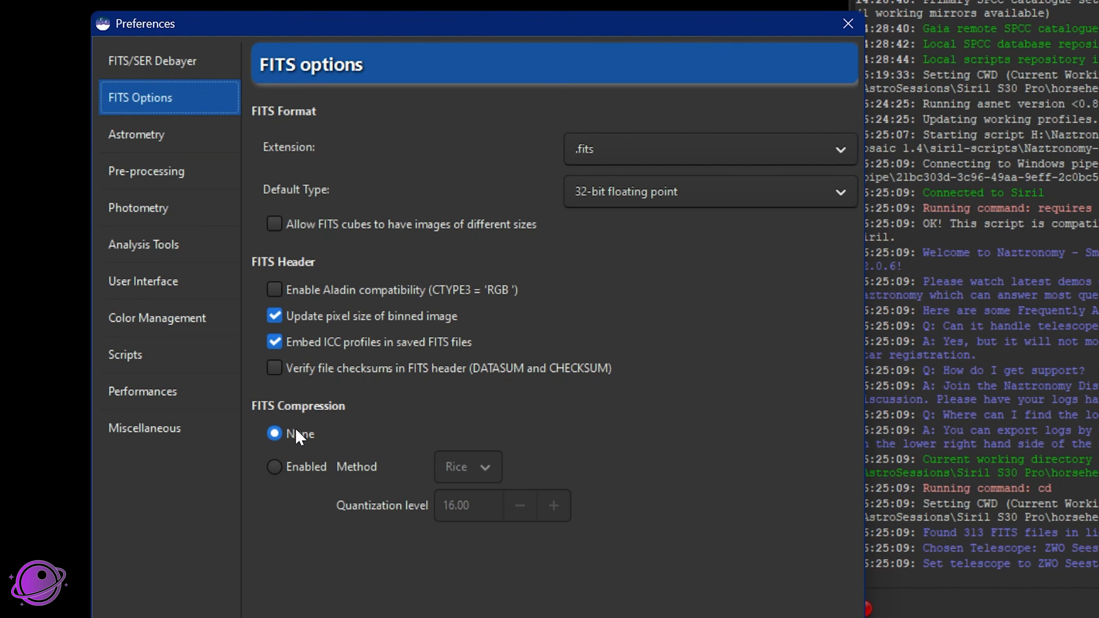
{"action": "left_click", "coordinate": [302, 468]}
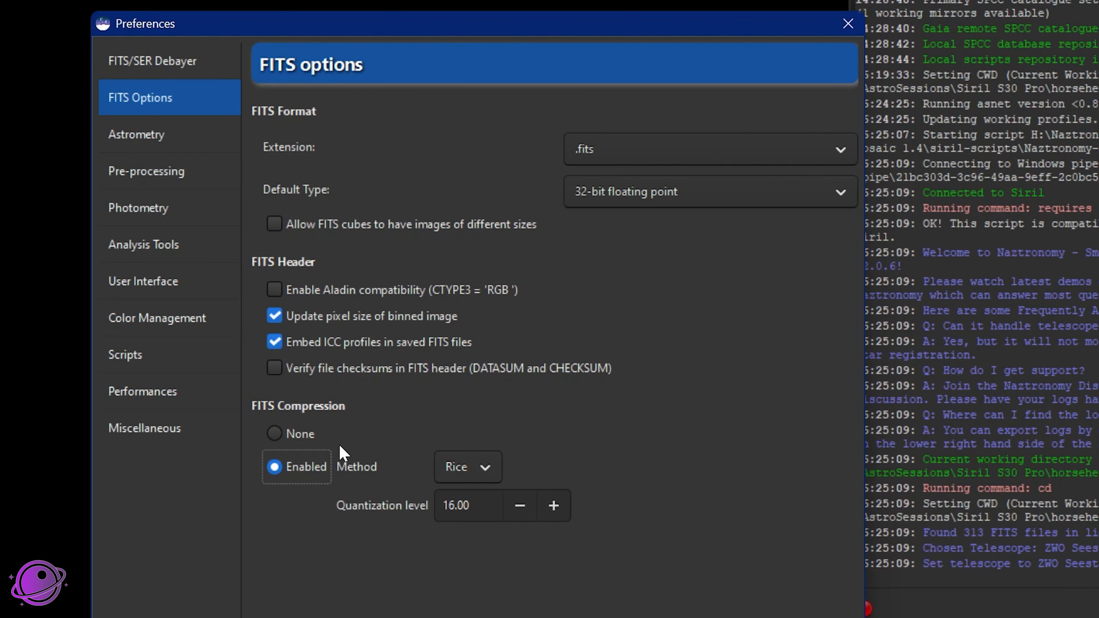
{"action": "left_click", "coordinate": [295, 431]}
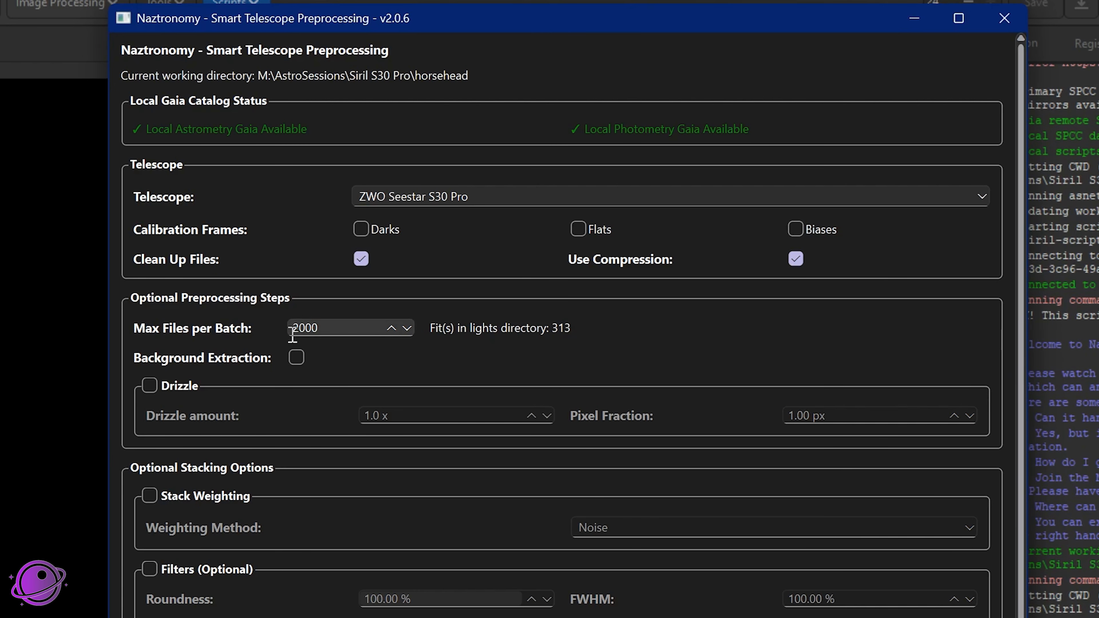
Step: Try 100 and 250 as the maximum files per batch, and settle on 200
{"action": "double_click", "coordinate": [329, 331]}
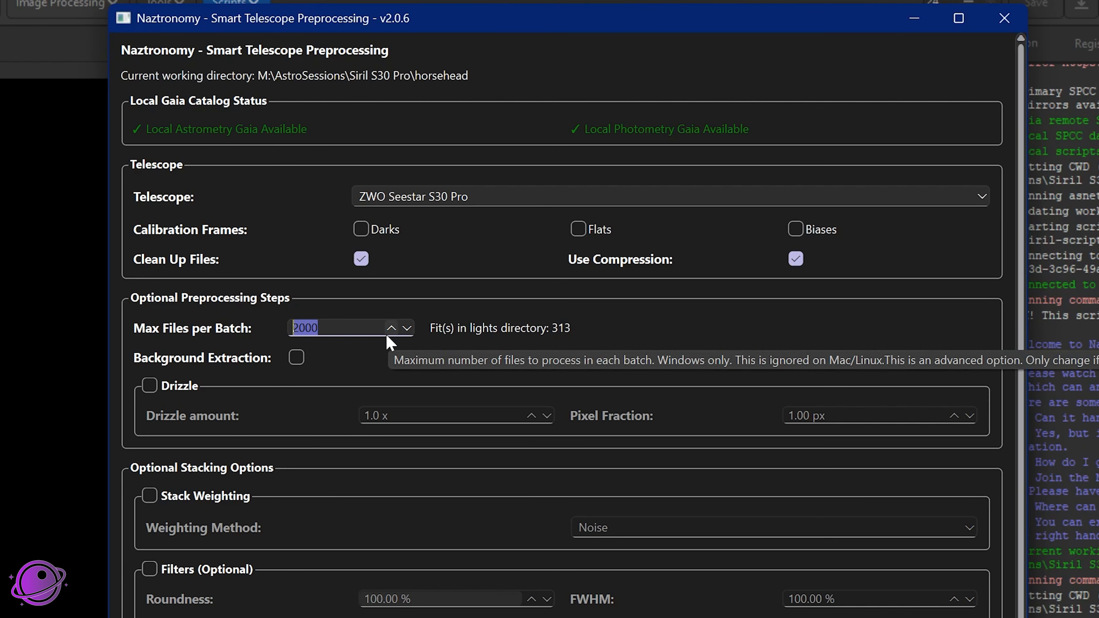
{"action": "type", "text": "100"}
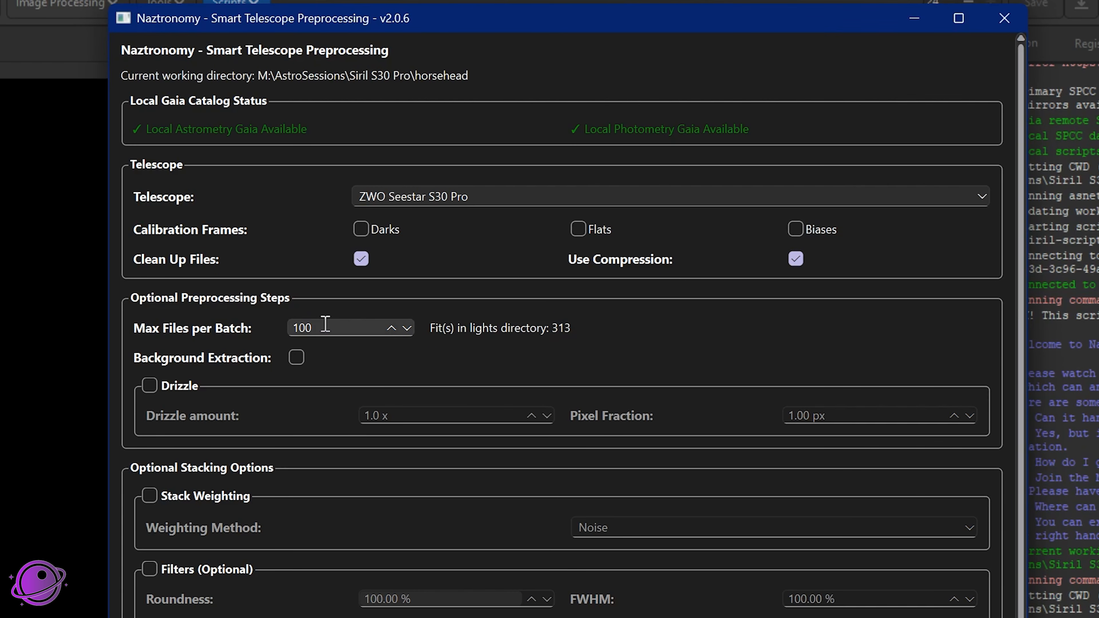
{"action": "mouse_move", "coordinate": [325, 324]}
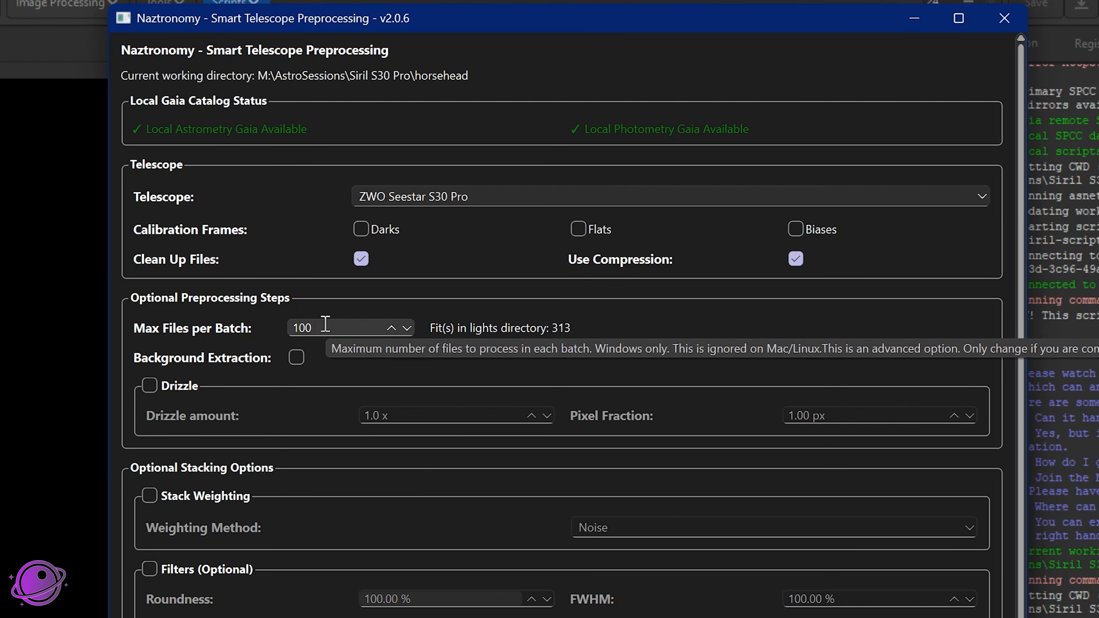
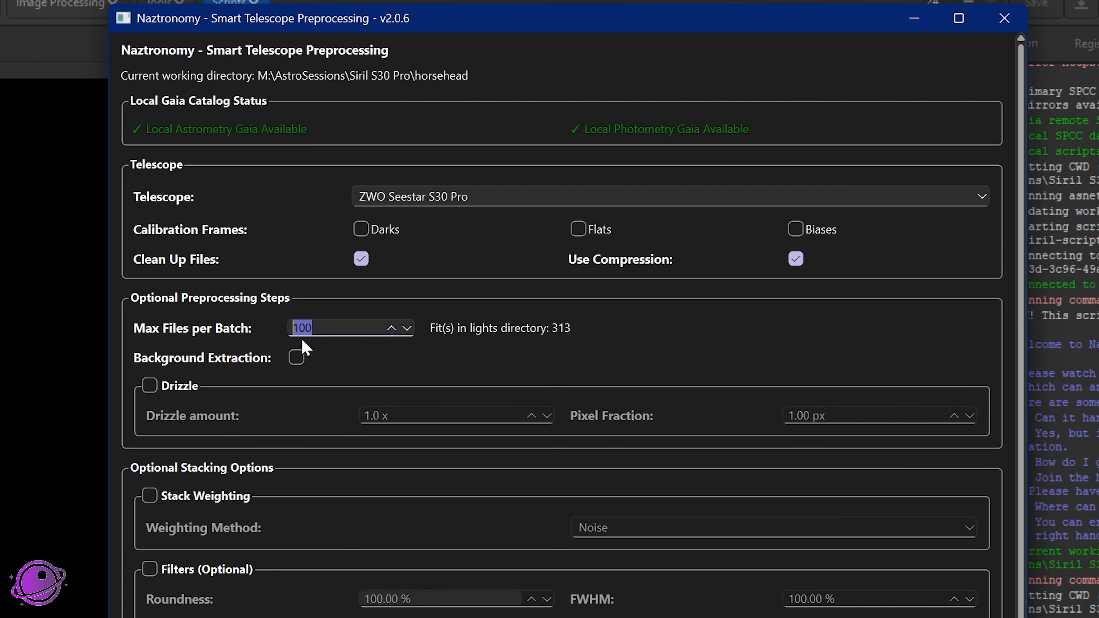
{"action": "double_click", "coordinate": [337, 331]}
{"action": "type", "text": "250"}
{"action": "double_click", "coordinate": [295, 328]}
{"action": "type", "text": "200"}
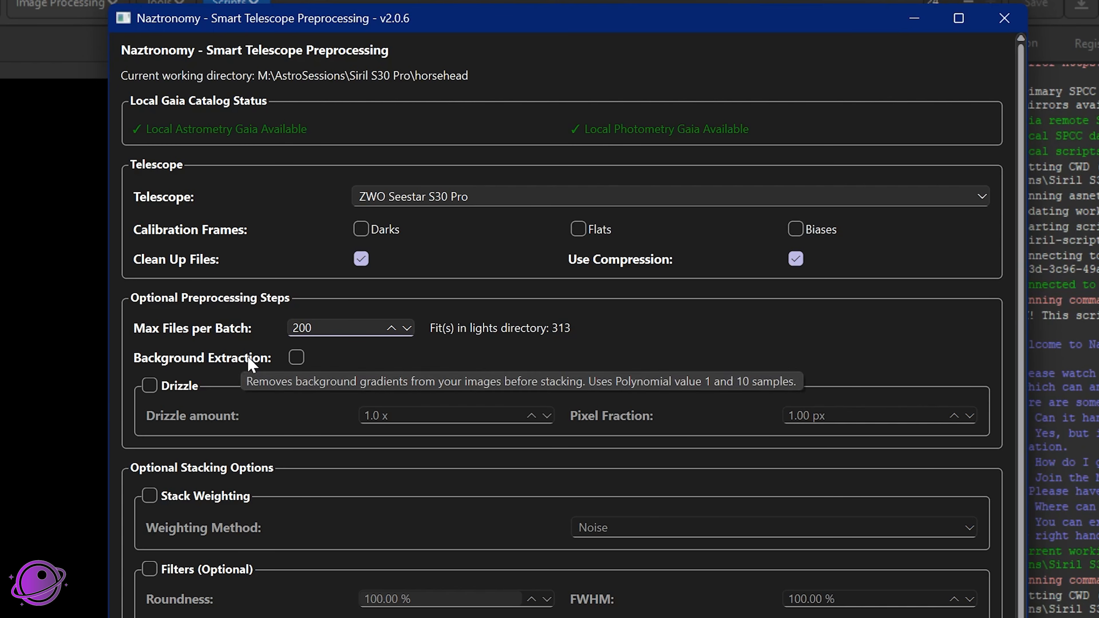
Step: Enable background extraction and Drizzle in the optional preprocessing steps
{"action": "left_click", "coordinate": [298, 363]}
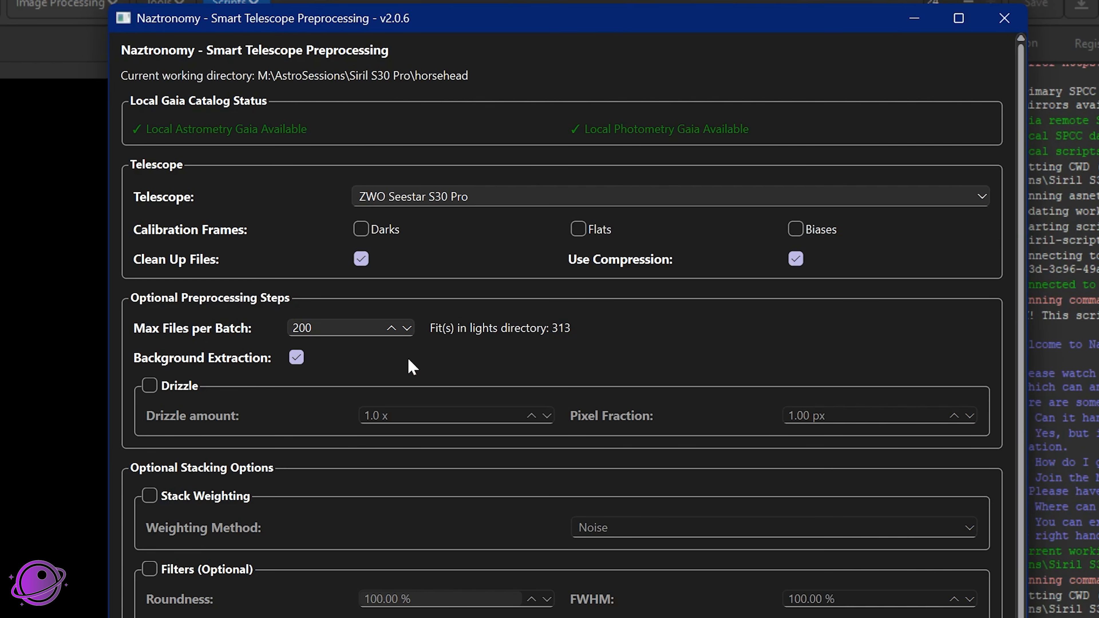
{"action": "mouse_move", "coordinate": [411, 366]}
{"action": "mouse_move", "coordinate": [212, 360]}
{"action": "left_click", "coordinate": [176, 384]}
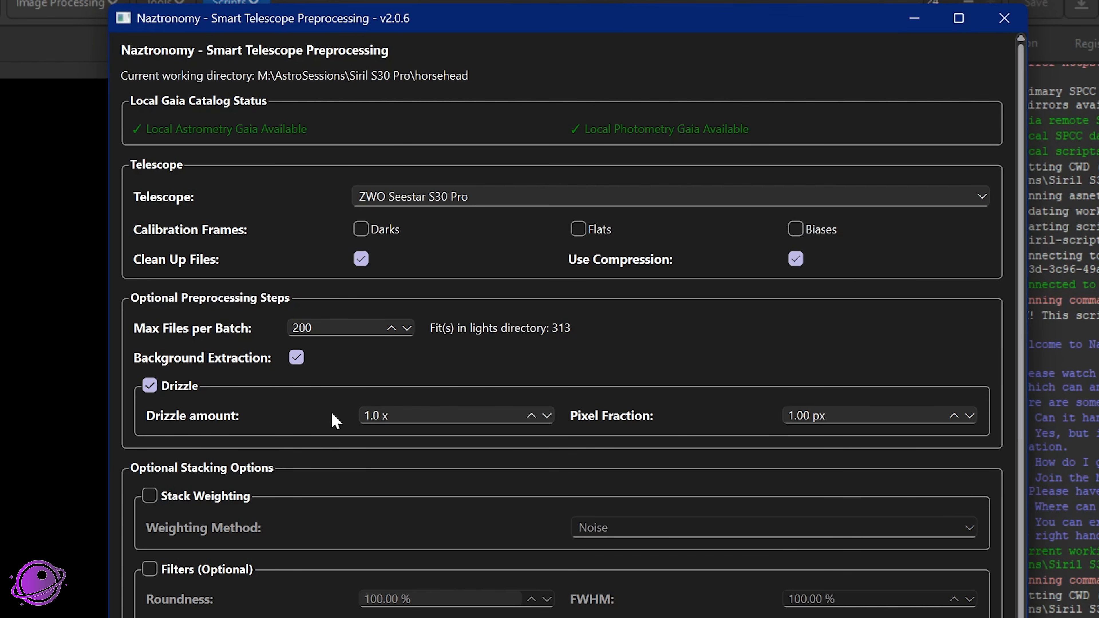
Step: Set the Drizzle pixel fraction to 0.90 px
{"action": "double_click", "coordinate": [368, 417]}
{"action": "left_click", "coordinate": [576, 421]}
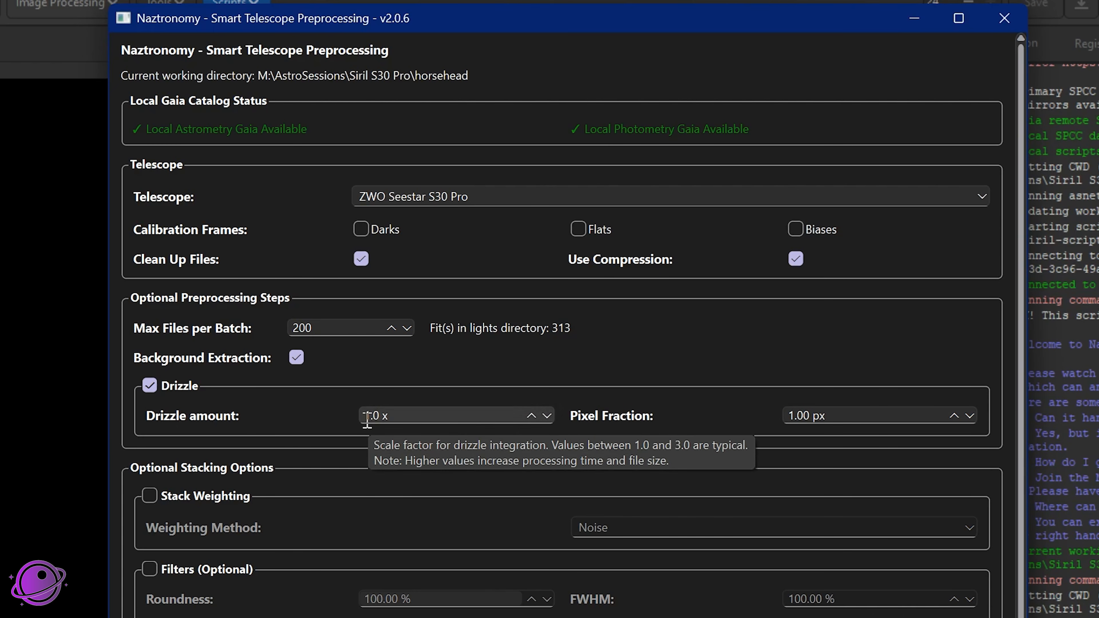
{"action": "left_click", "coordinate": [786, 417]}
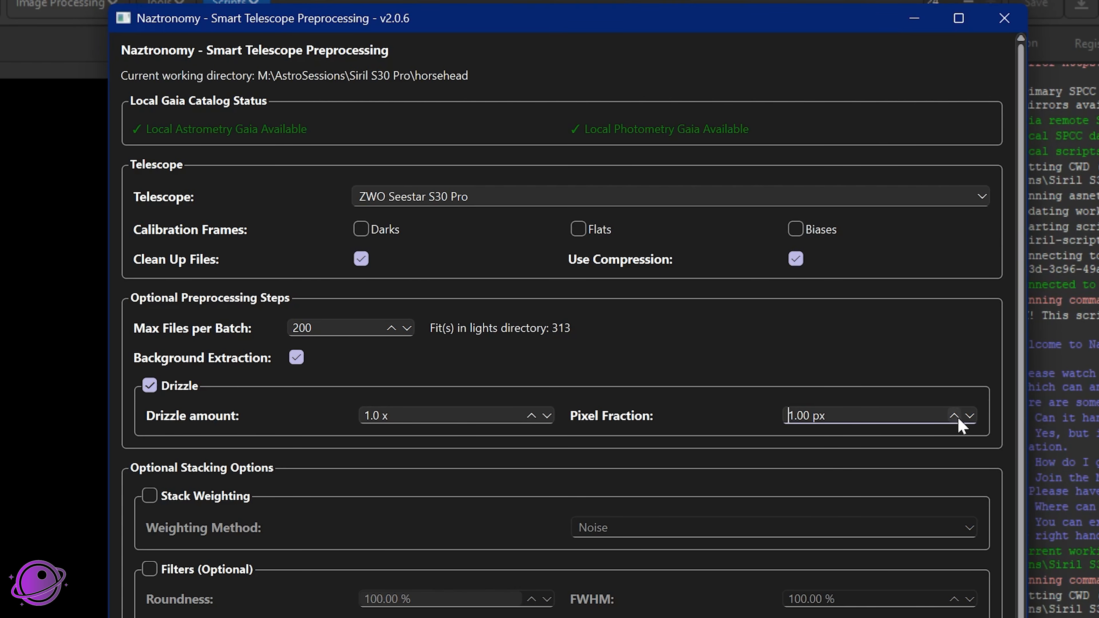
{"action": "left_click", "coordinate": [969, 416]}
{"action": "left_click", "coordinate": [969, 416]}
{"action": "left_click", "coordinate": [969, 416]}
{"action": "left_click", "coordinate": [969, 416]}
{"action": "left_click", "coordinate": [969, 416]}
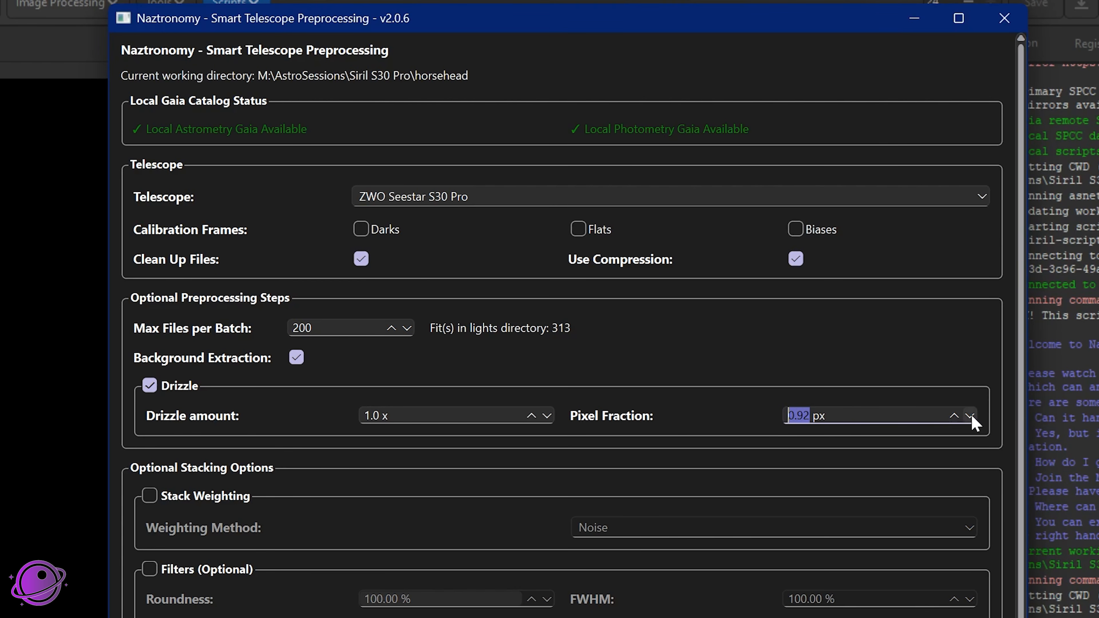
{"action": "left_click", "coordinate": [969, 416]}
{"action": "left_click", "coordinate": [969, 416]}
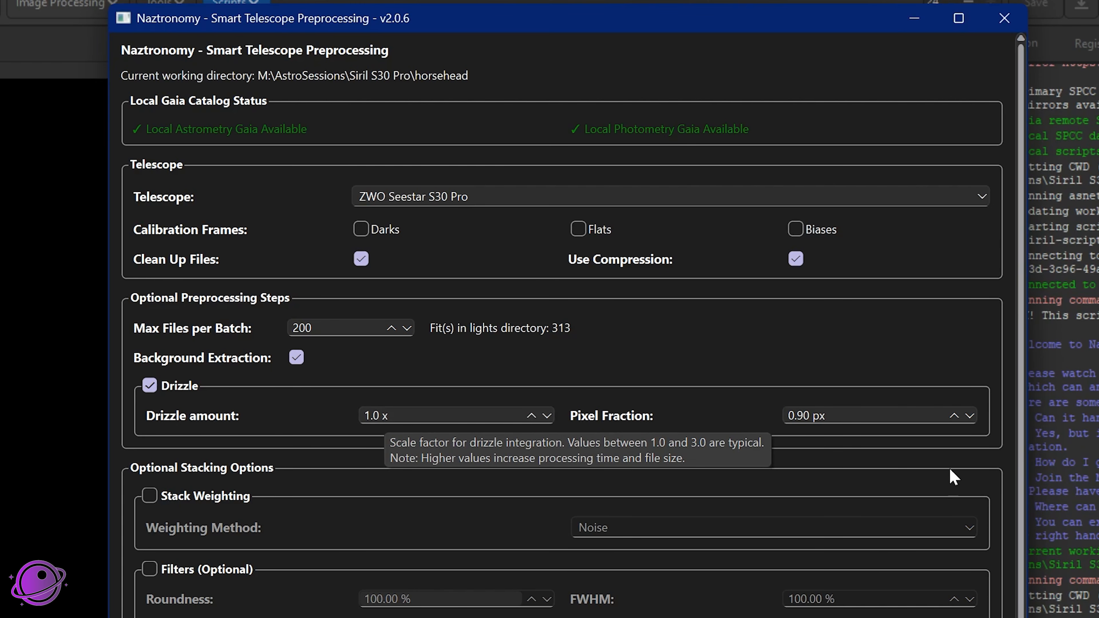
Step: Enable stack weighting and choose Weighted FWHM as the weighting method
{"action": "left_click", "coordinate": [189, 496]}
{"action": "scroll", "coordinate": [398, 496], "scroll_direction": "down", "scroll_amount": 2}
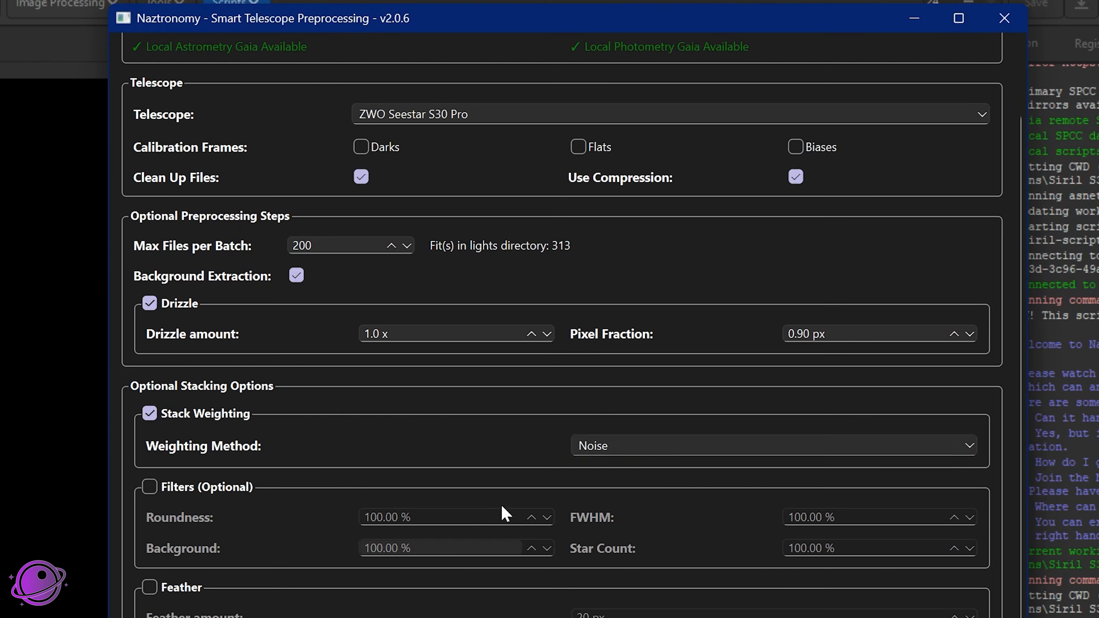
{"action": "left_click", "coordinate": [634, 445]}
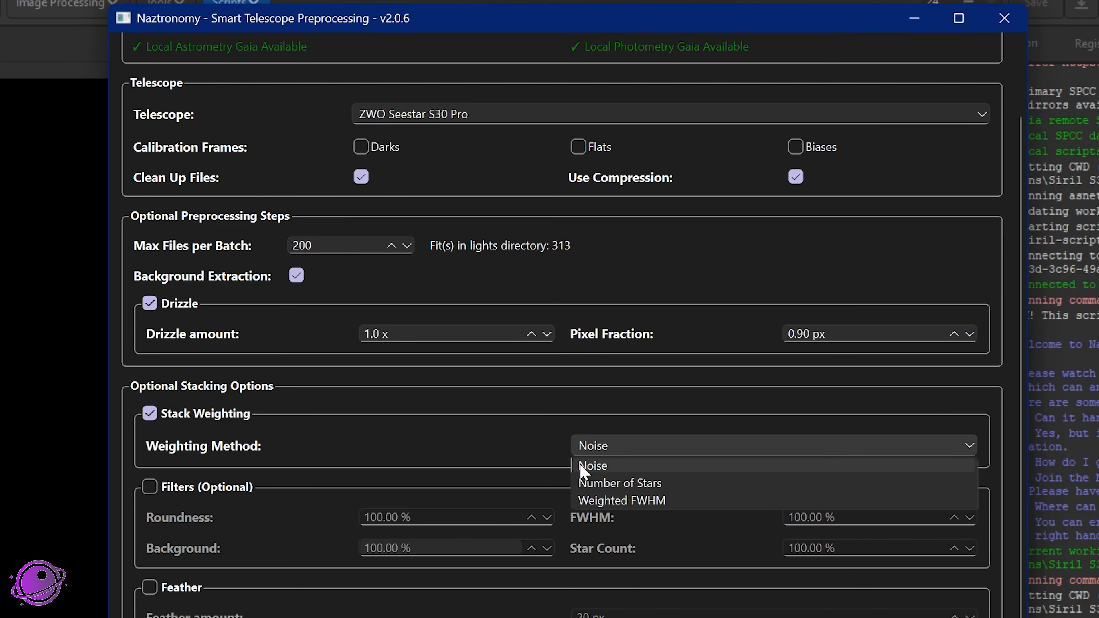
{"action": "left_click", "coordinate": [655, 503]}
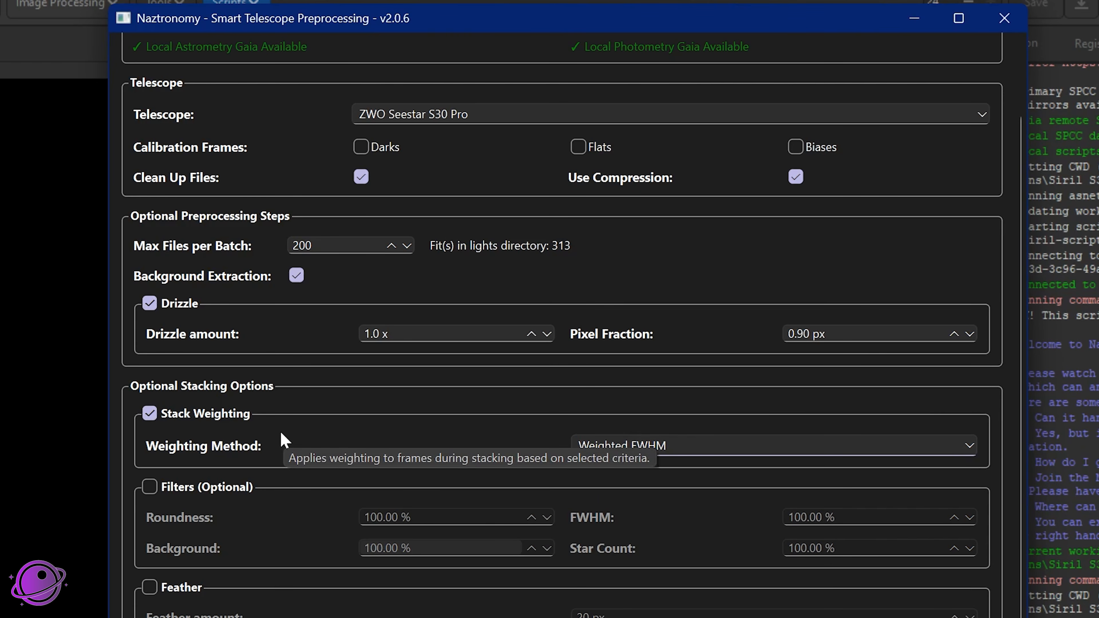
{"action": "left_click", "coordinate": [698, 445]}
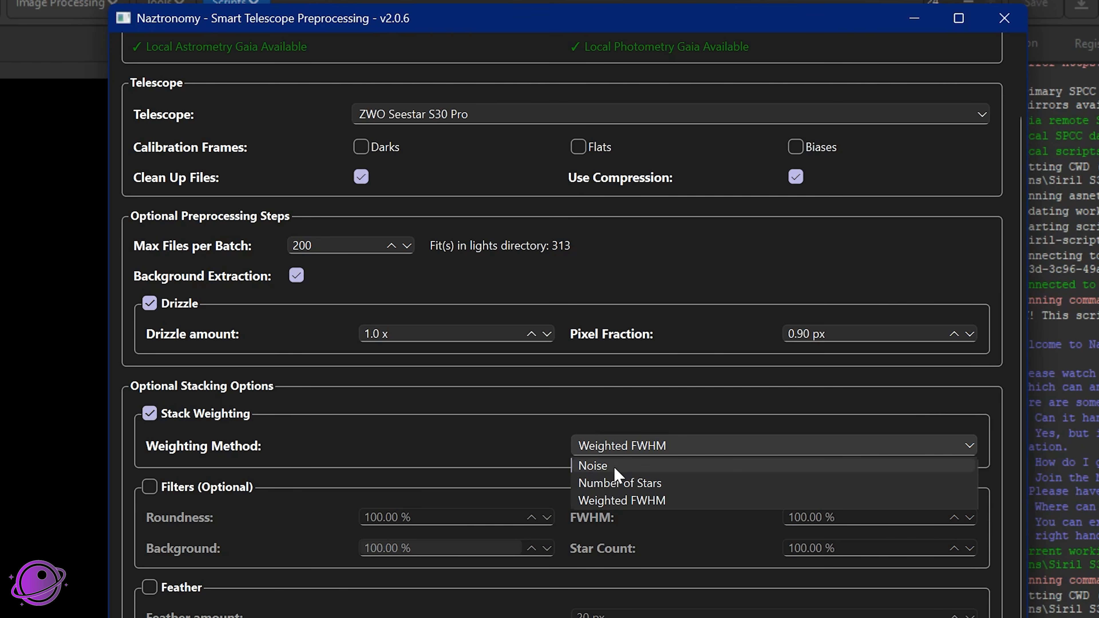
{"action": "left_click", "coordinate": [611, 502]}
Step: Enable the optional stacking filters and set the Roundness filter to 90%
{"action": "scroll", "coordinate": [206, 375], "scroll_direction": "down", "scroll_amount": 5}
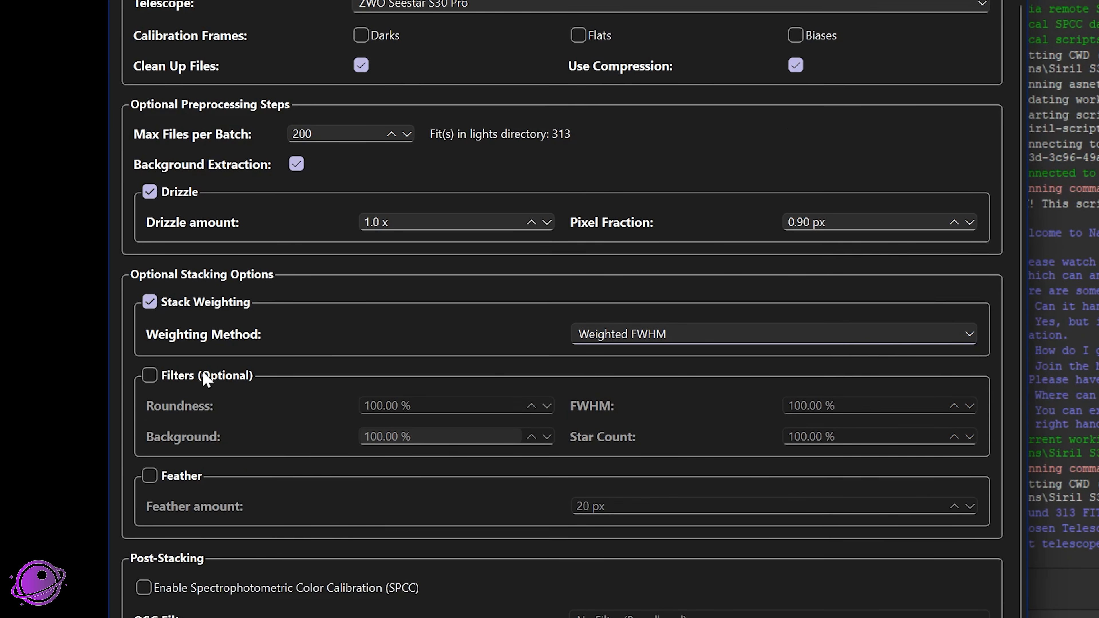
{"action": "left_click", "coordinate": [206, 262]}
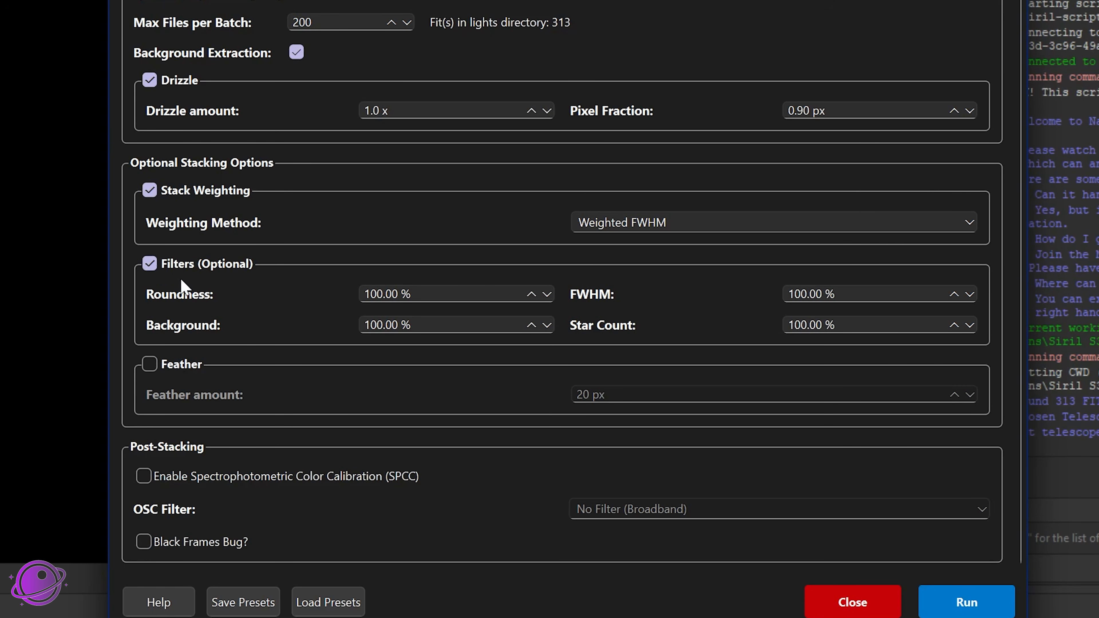
{"action": "left_click", "coordinate": [150, 262]}
{"action": "left_click", "coordinate": [150, 262]}
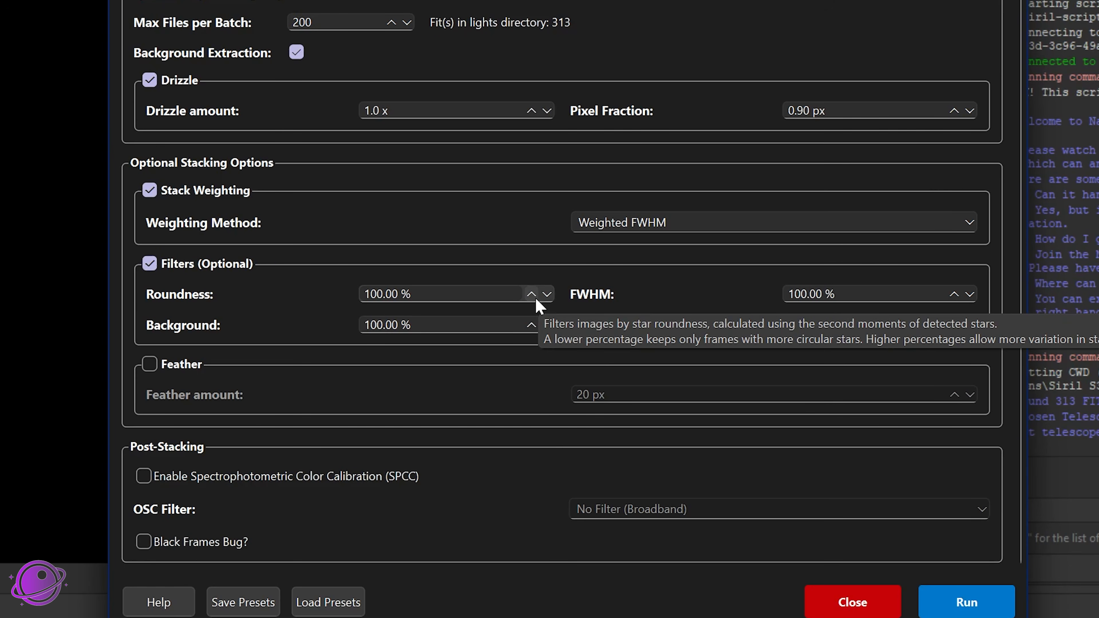
{"action": "left_click", "coordinate": [149, 263]}
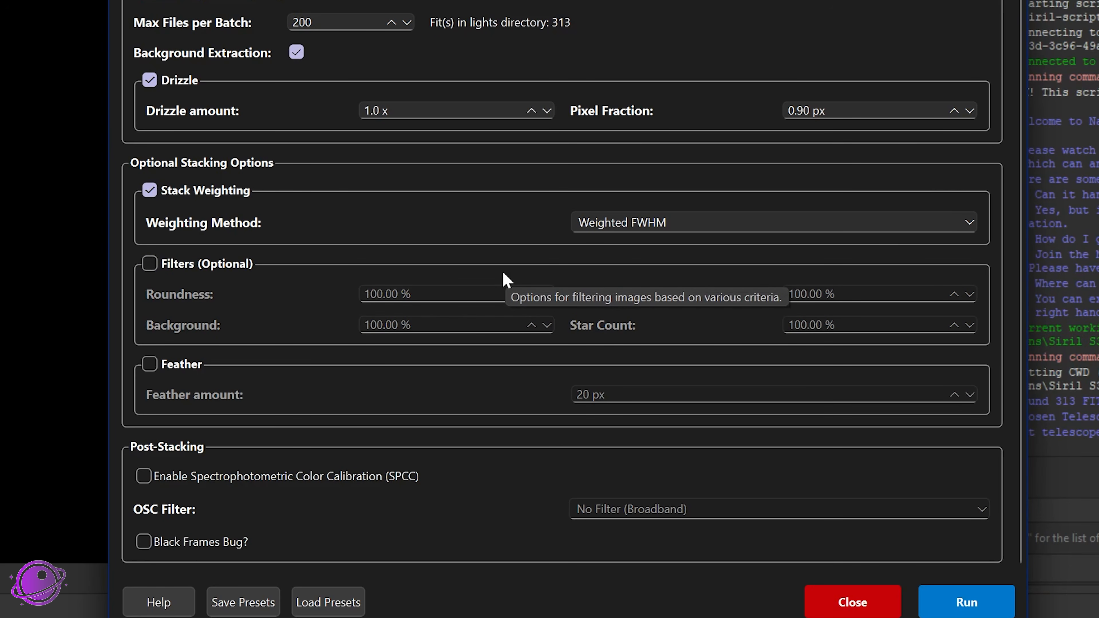
{"action": "left_click", "coordinate": [176, 260]}
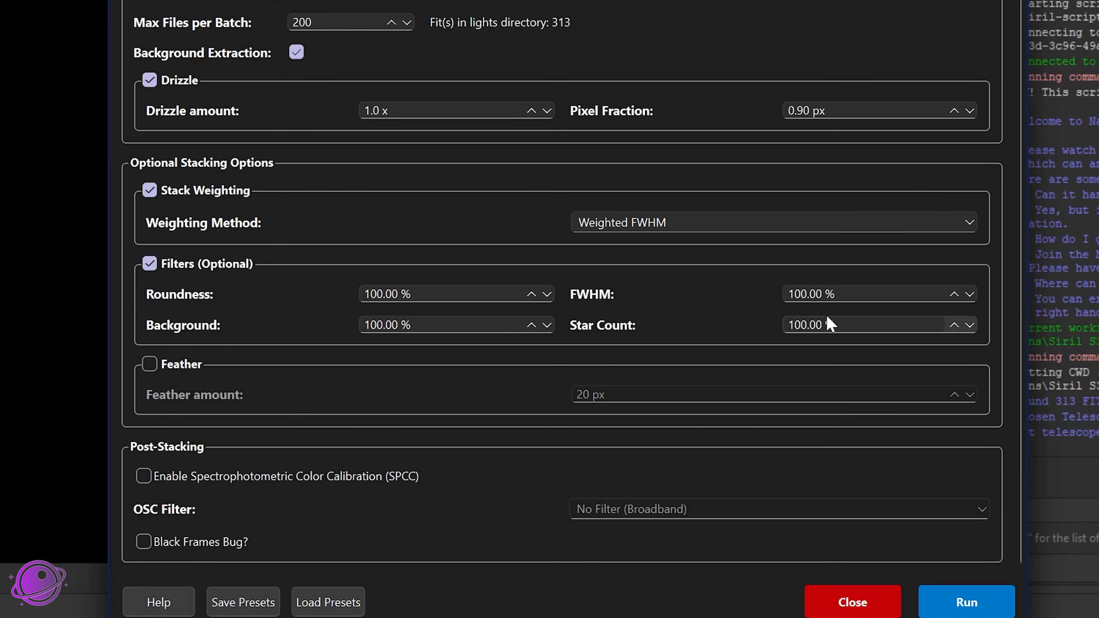
{"action": "left_click", "coordinate": [154, 265]}
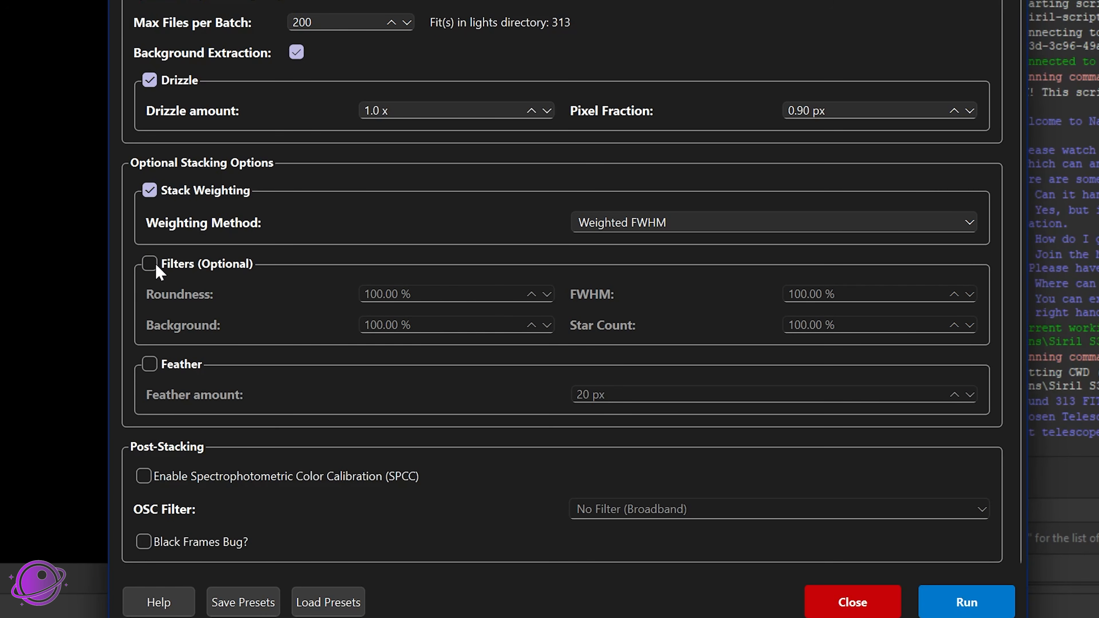
{"action": "left_click", "coordinate": [152, 265]}
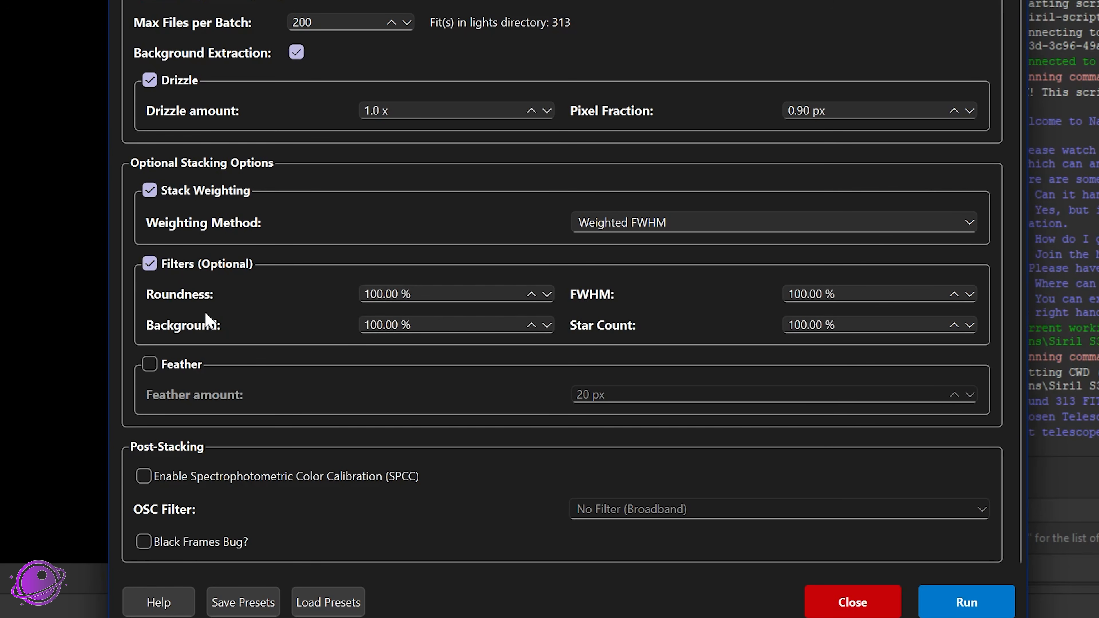
{"action": "left_click", "coordinate": [547, 294]}
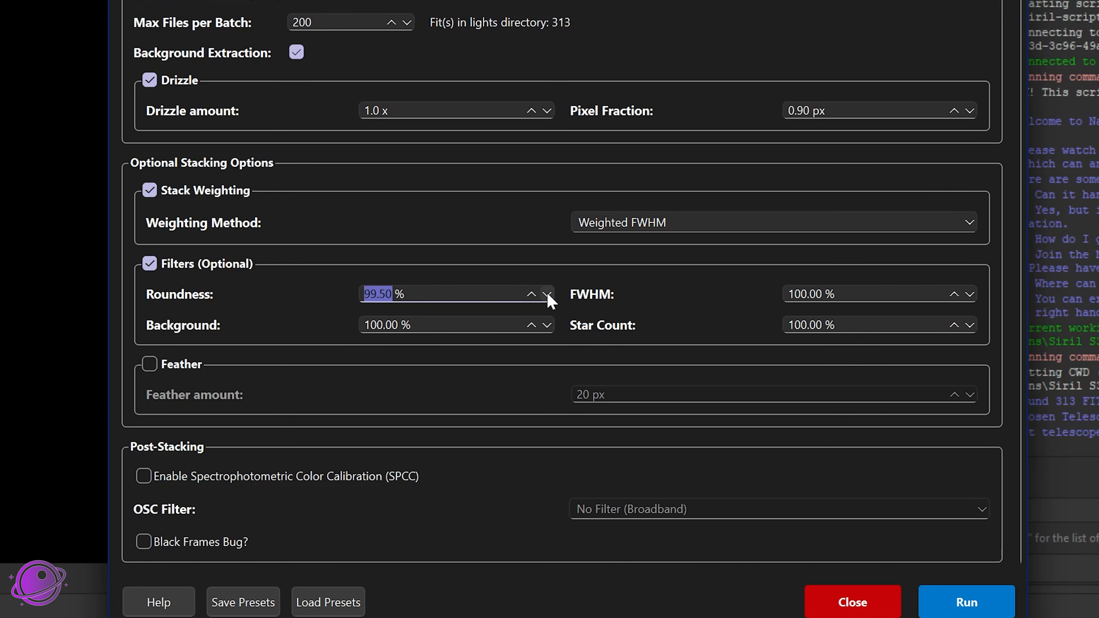
{"action": "left_click", "coordinate": [547, 294]}
{"action": "type", "text": "90"}
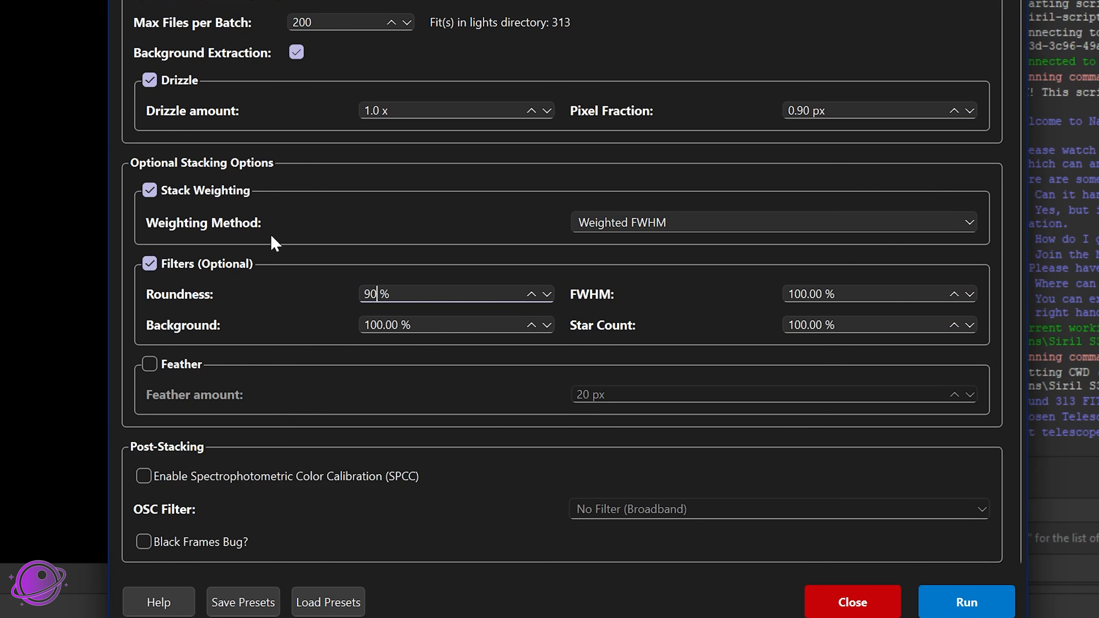
{"action": "left_click", "coordinate": [263, 288]}
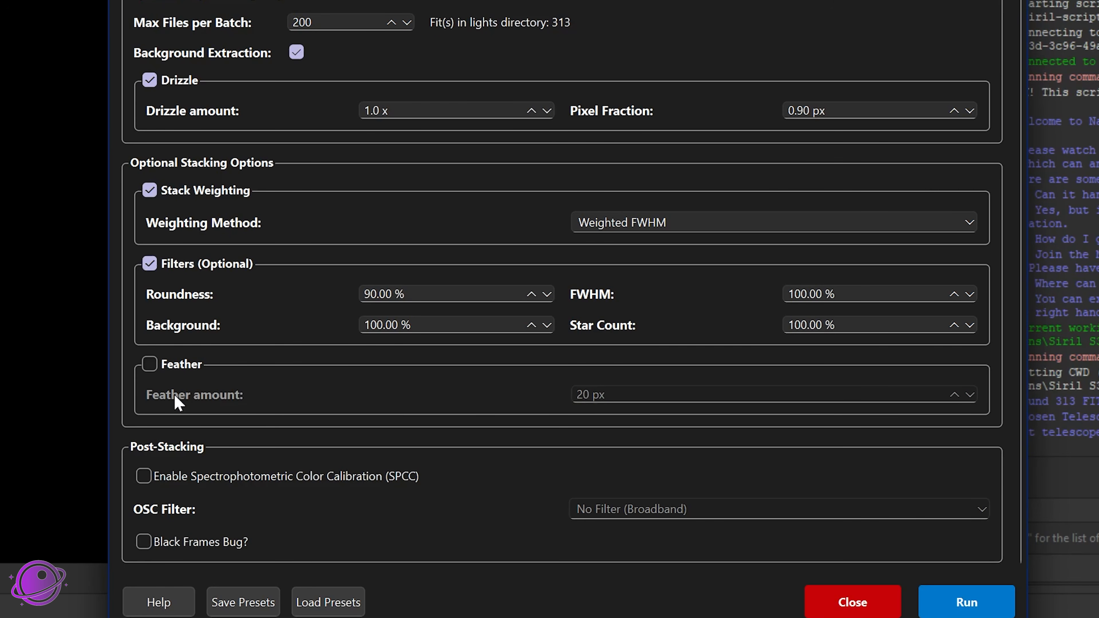
Step: Try feathering with a feather amount of 60 px, and disable it again
{"action": "left_click", "coordinate": [154, 363]}
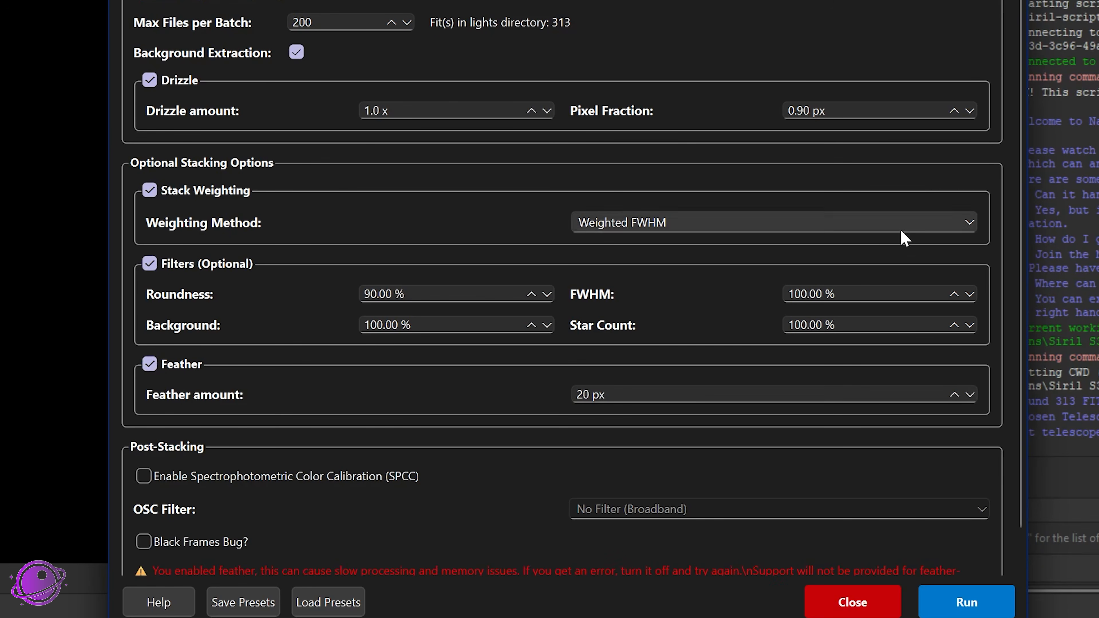
{"action": "scroll", "coordinate": [900, 243], "scroll_direction": "down", "scroll_amount": 2}
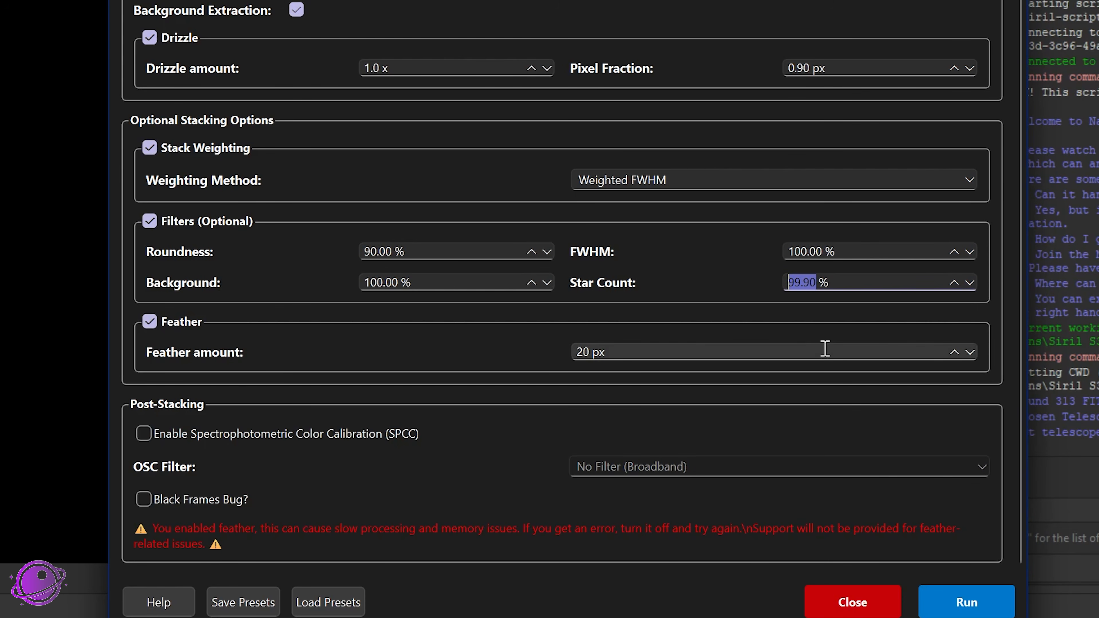
{"action": "left_click", "coordinate": [746, 525]}
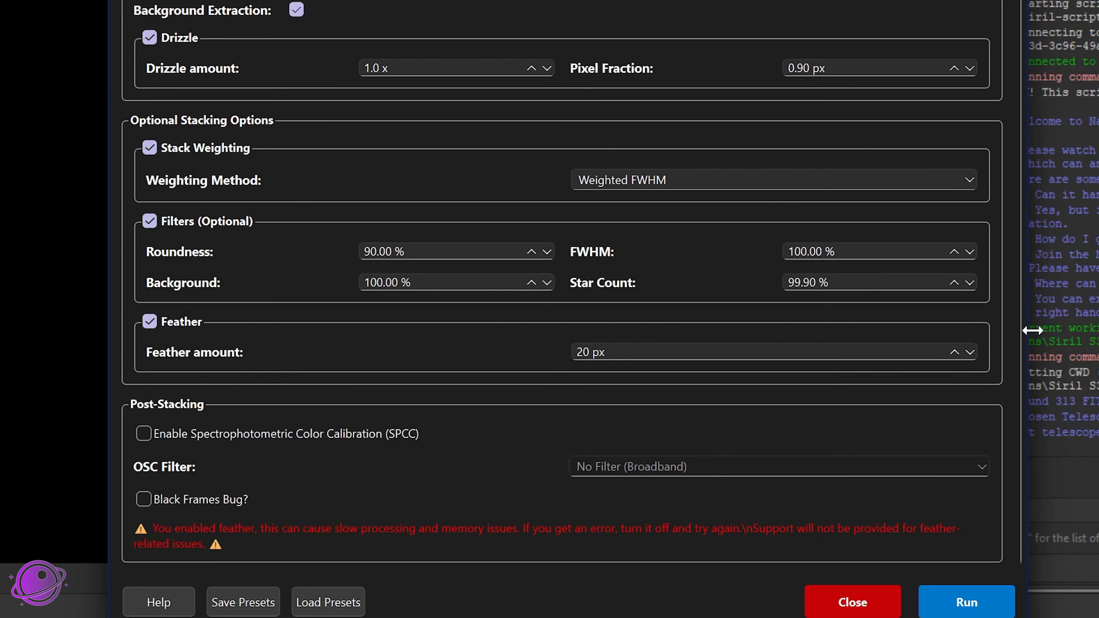
{"action": "scroll", "coordinate": [561, 195], "scroll_direction": "up", "scroll_amount": 1}
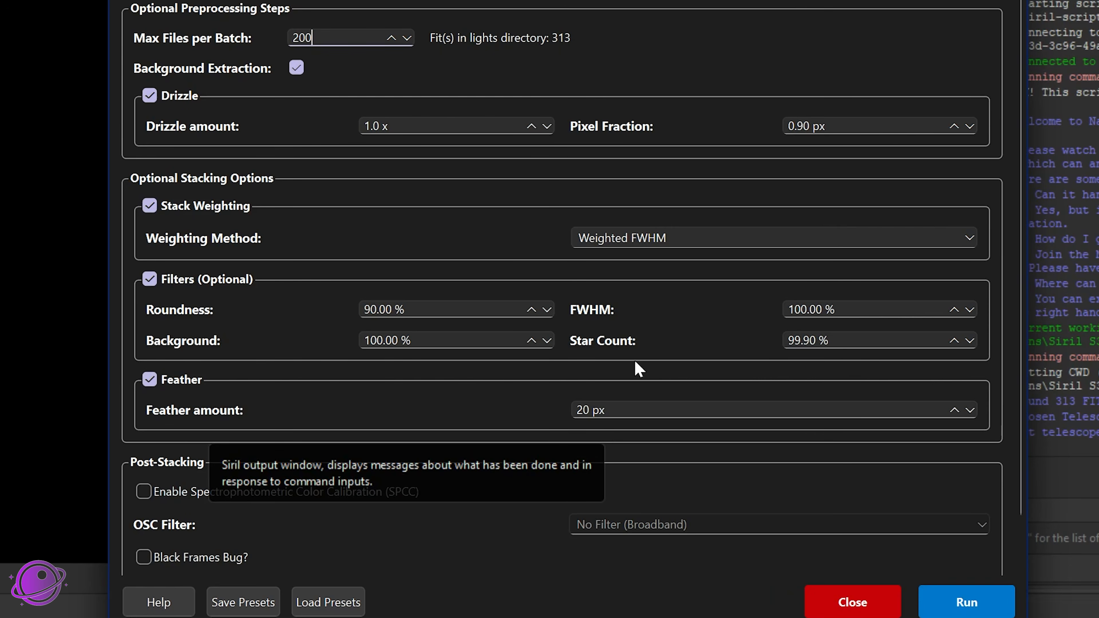
{"action": "scroll", "coordinate": [637, 368], "scroll_direction": "down", "scroll_amount": 1}
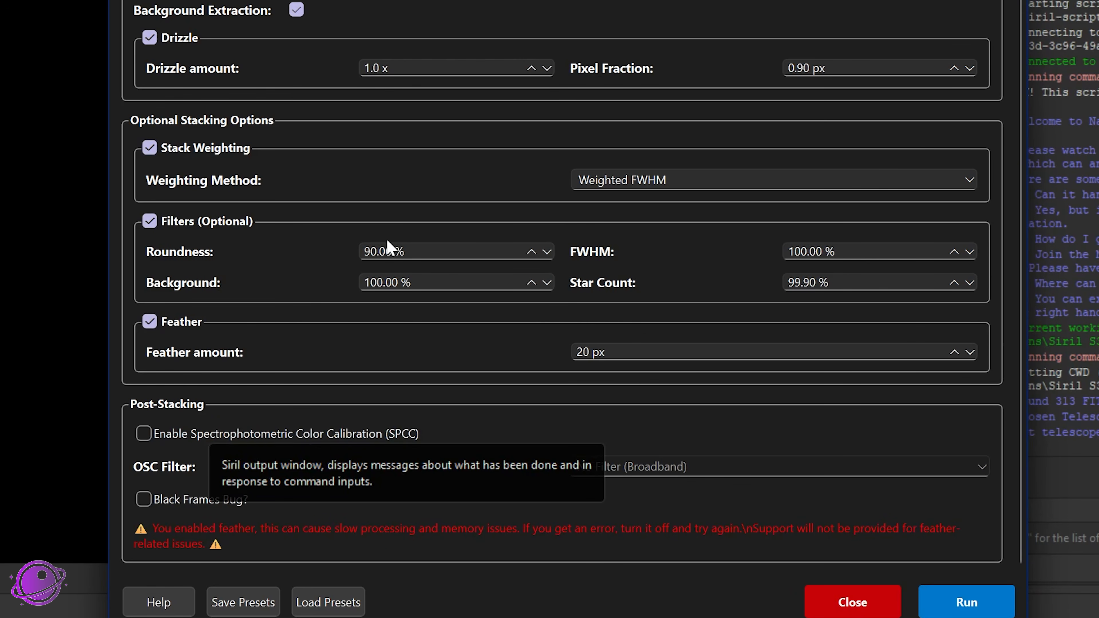
{"action": "left_click", "coordinate": [581, 353]}
{"action": "double_click", "coordinate": [581, 353]}
{"action": "type", "text": "24"}
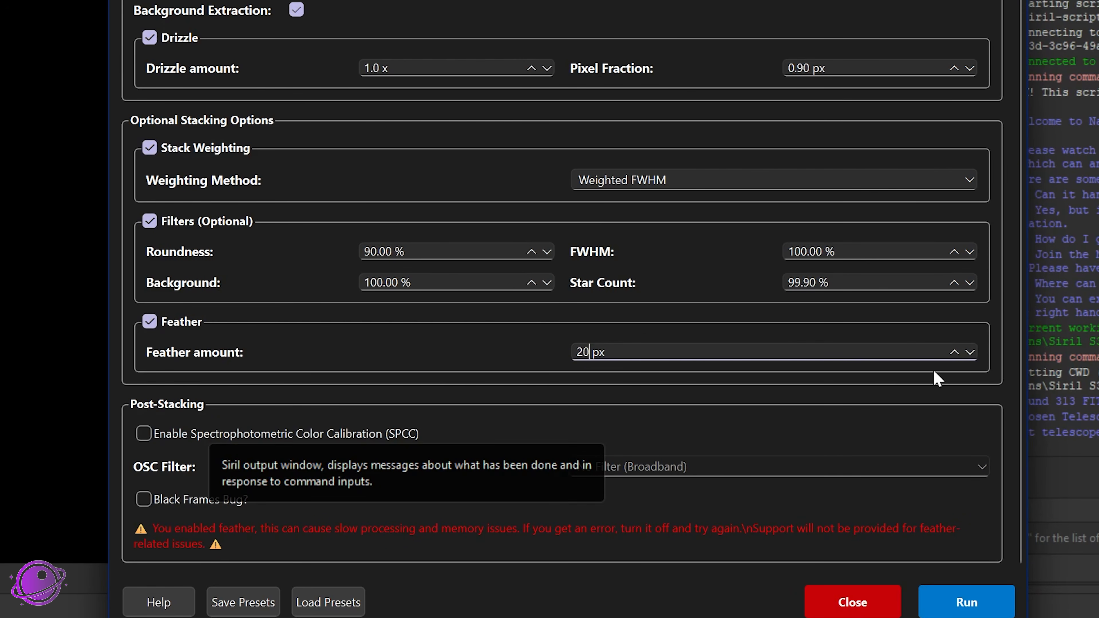
{"action": "left_click", "coordinate": [954, 352]}
{"action": "left_click", "coordinate": [956, 349]}
{"action": "left_click", "coordinate": [956, 348]}
{"action": "left_click", "coordinate": [956, 348]}
{"action": "left_click", "coordinate": [956, 349]}
{"action": "left_click", "coordinate": [956, 349]}
{"action": "left_click", "coordinate": [968, 352]}
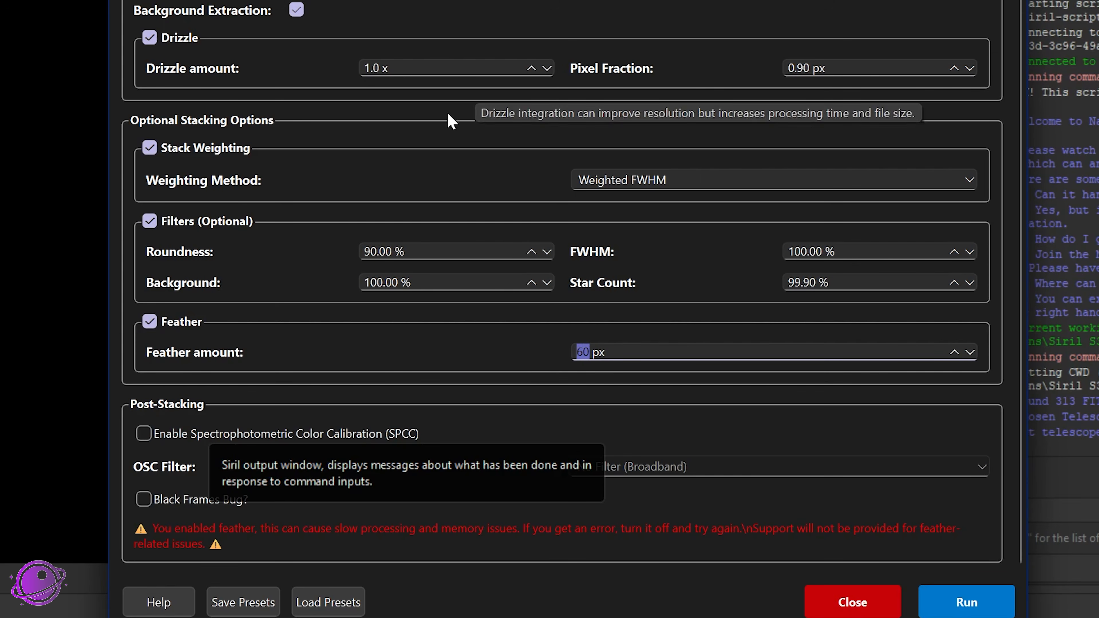
{"action": "left_click", "coordinate": [150, 322]}
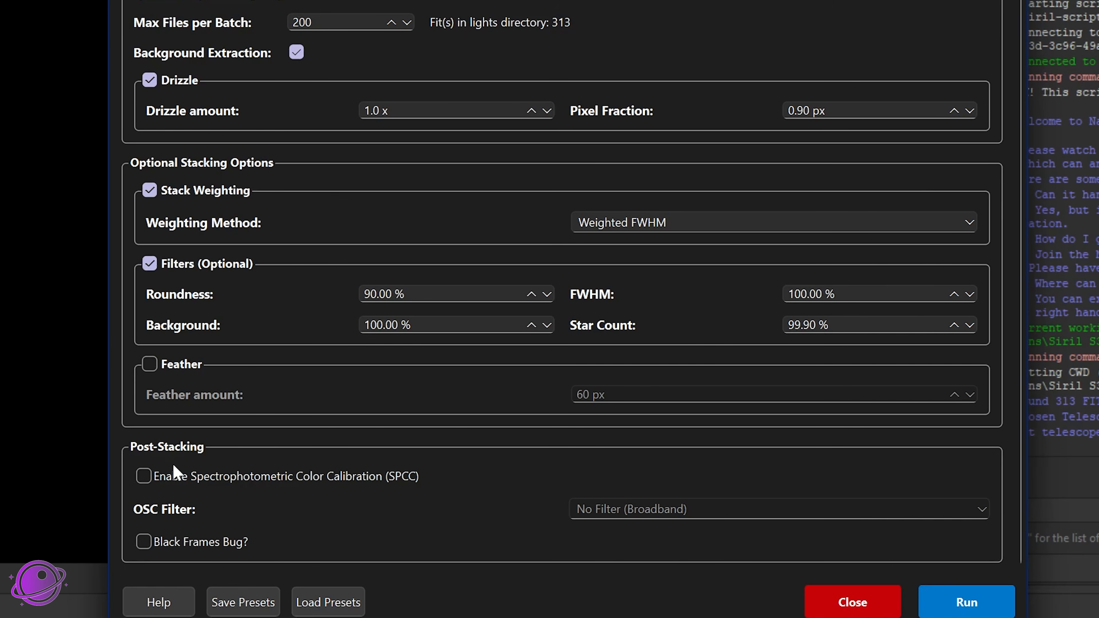
Step: Enable Spectrophotometric Color Calibration (SPCC) after stacking with LP (Narrowband) as the OSC filter
{"action": "mouse_move", "coordinate": [226, 492]}
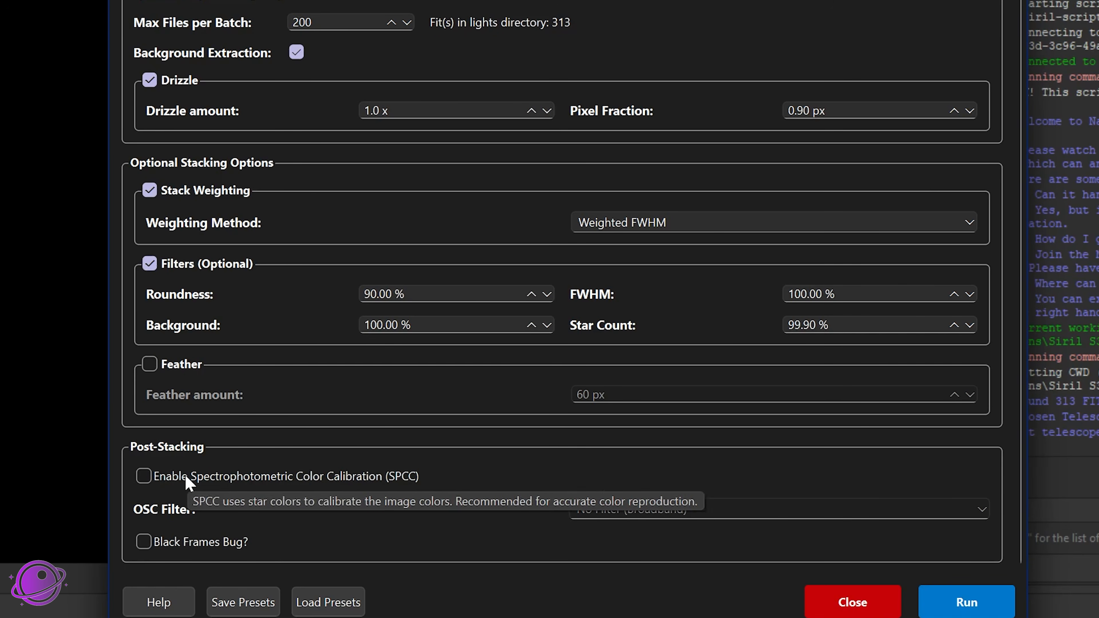
{"action": "left_click", "coordinate": [177, 481]}
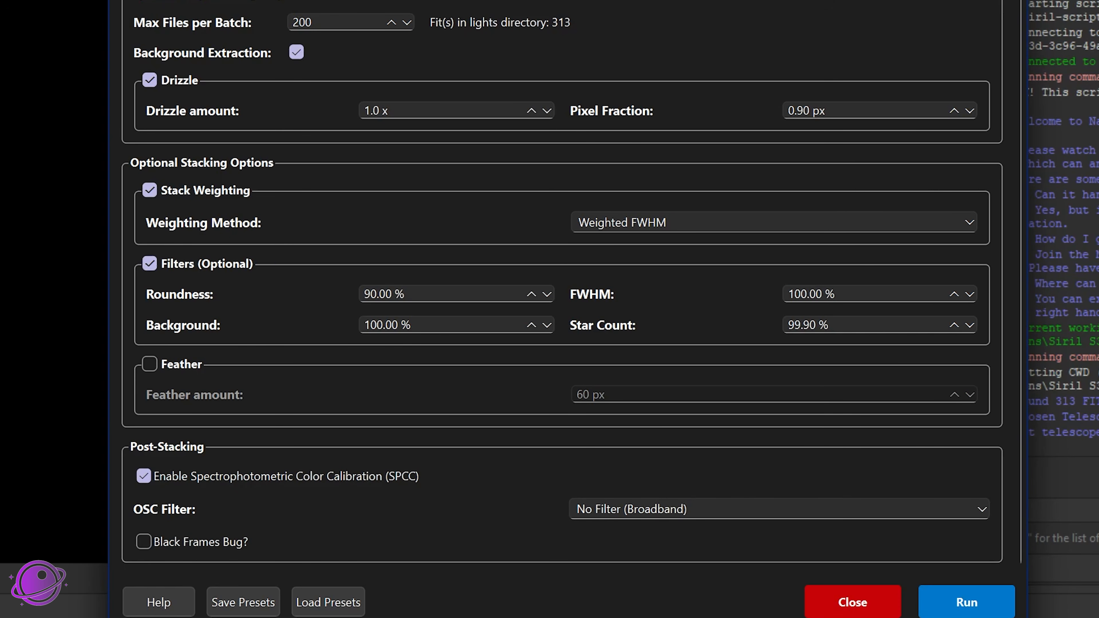
{"action": "left_click", "coordinate": [635, 511]}
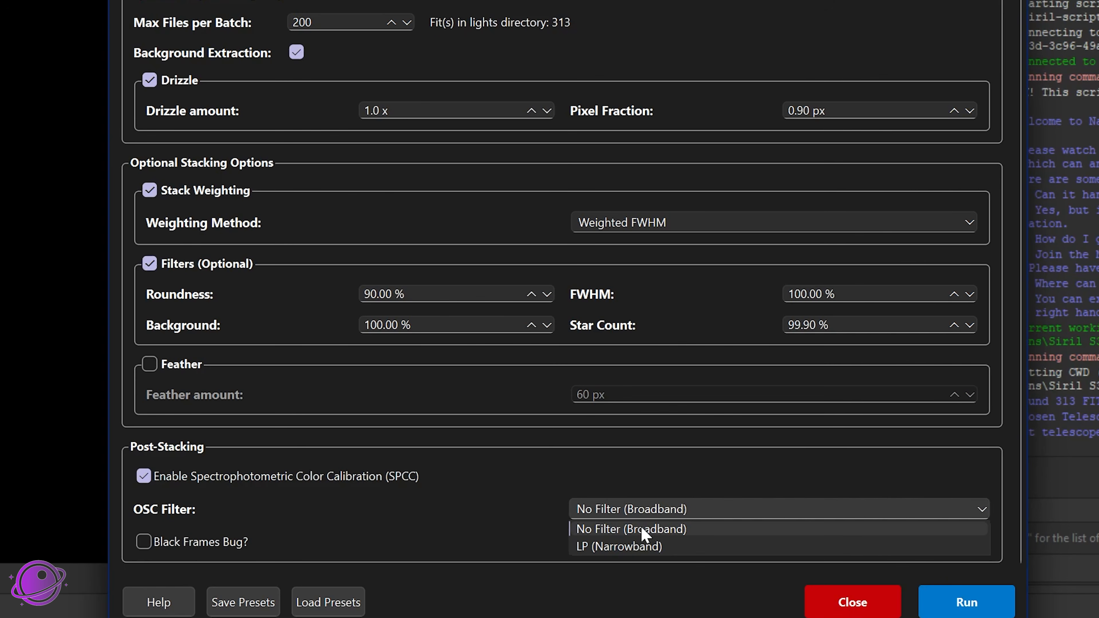
{"action": "left_click", "coordinate": [642, 529]}
{"action": "left_click", "coordinate": [645, 509]}
{"action": "left_click", "coordinate": [630, 546]}
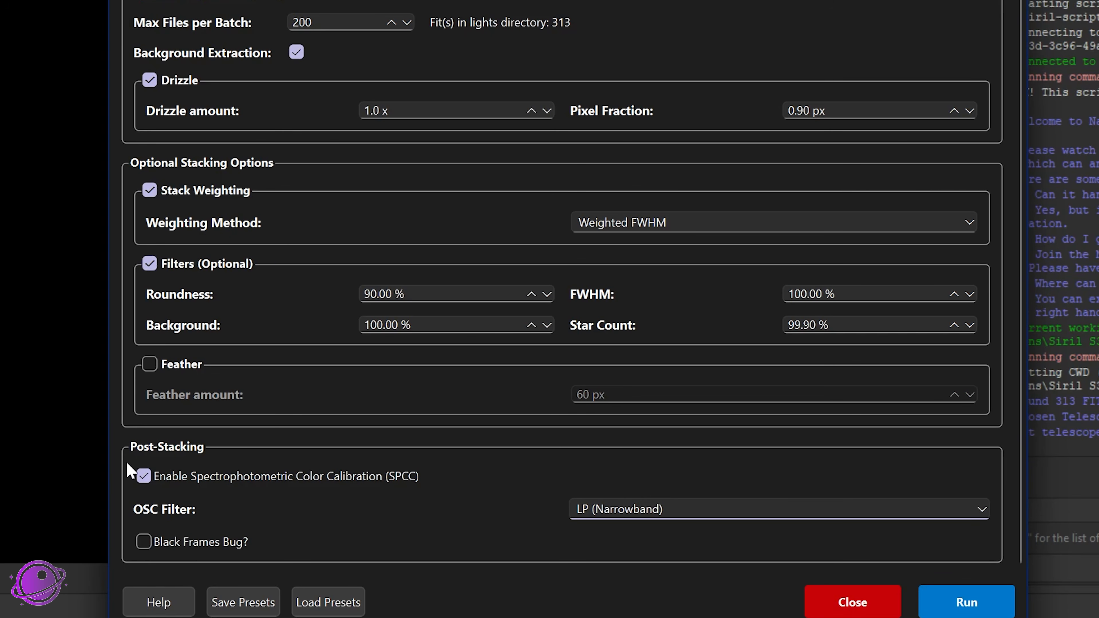
{"action": "left_click", "coordinate": [145, 476]}
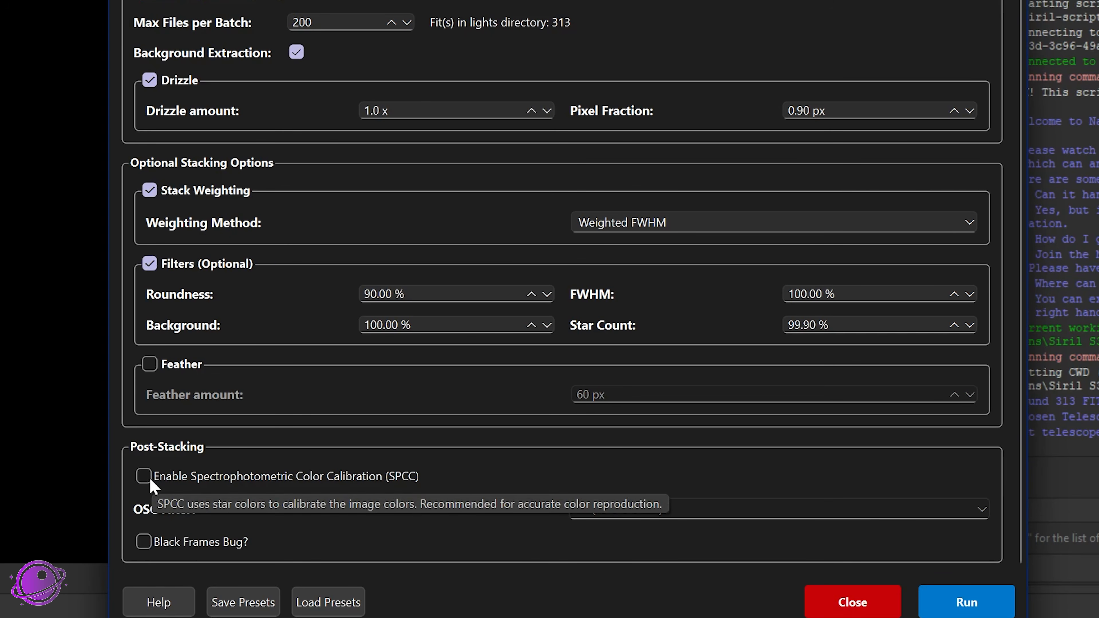
{"action": "left_click", "coordinate": [144, 476]}
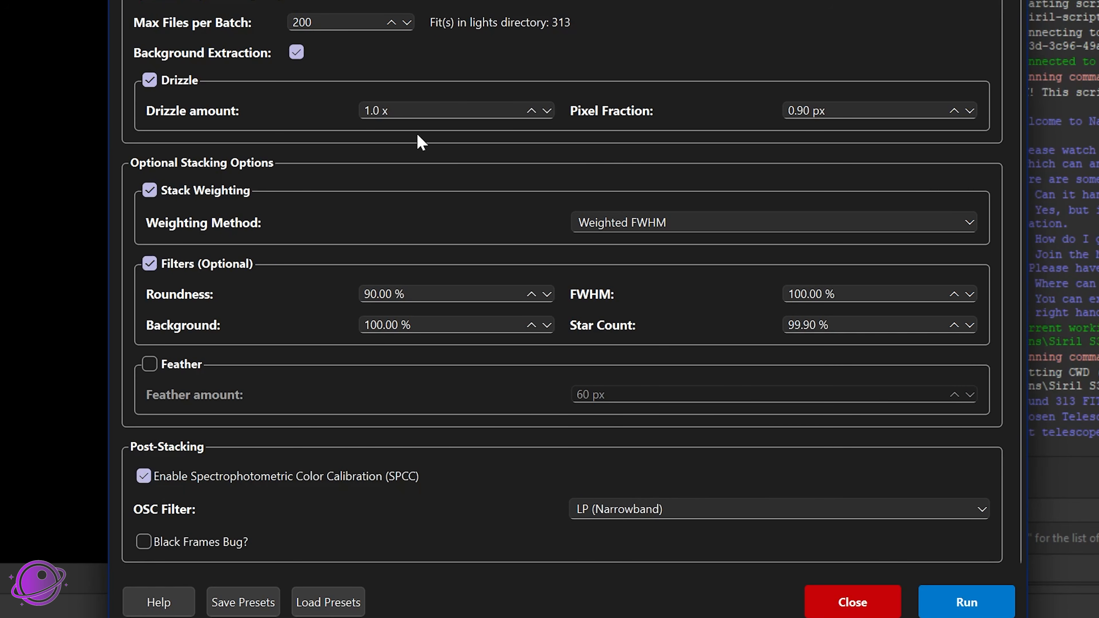
Step: Try Celestron Origin as the telescope, and switch back to ZWO Seestar S30 Pro
{"action": "left_click", "coordinate": [476, 1]}
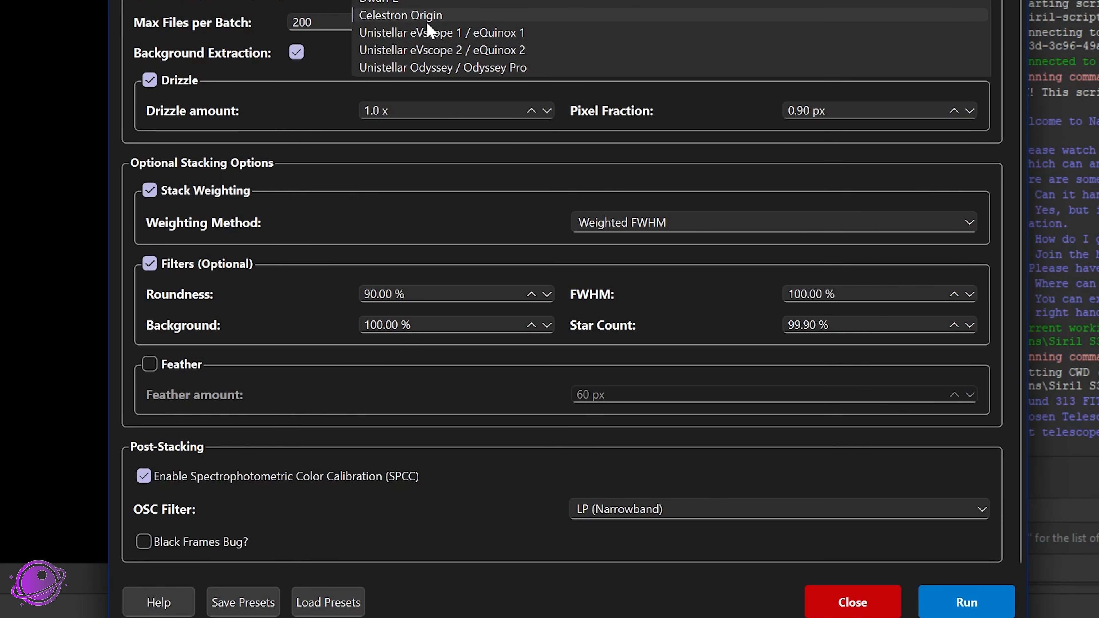
{"action": "left_click", "coordinate": [428, 18]}
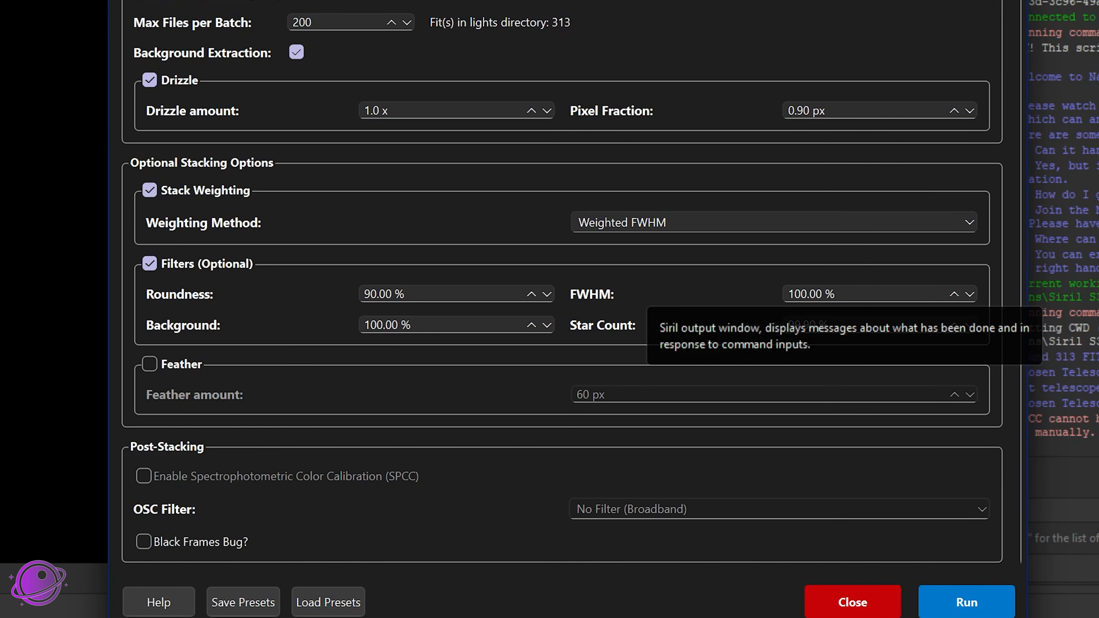
{"action": "left_click", "coordinate": [670, 0]}
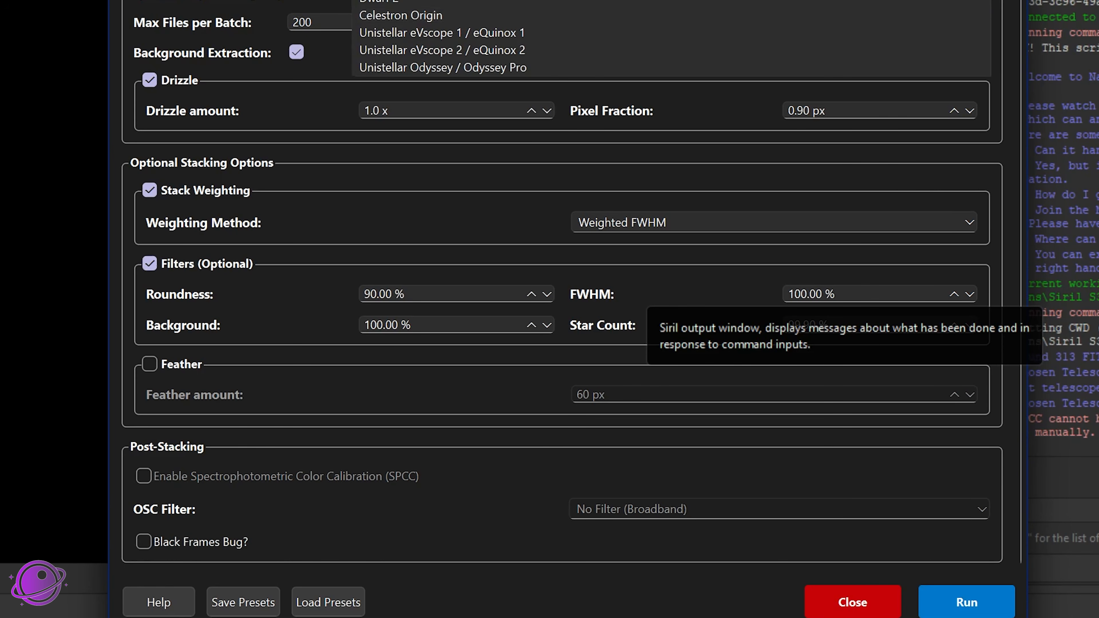
{"action": "left_click", "coordinate": [744, 1]}
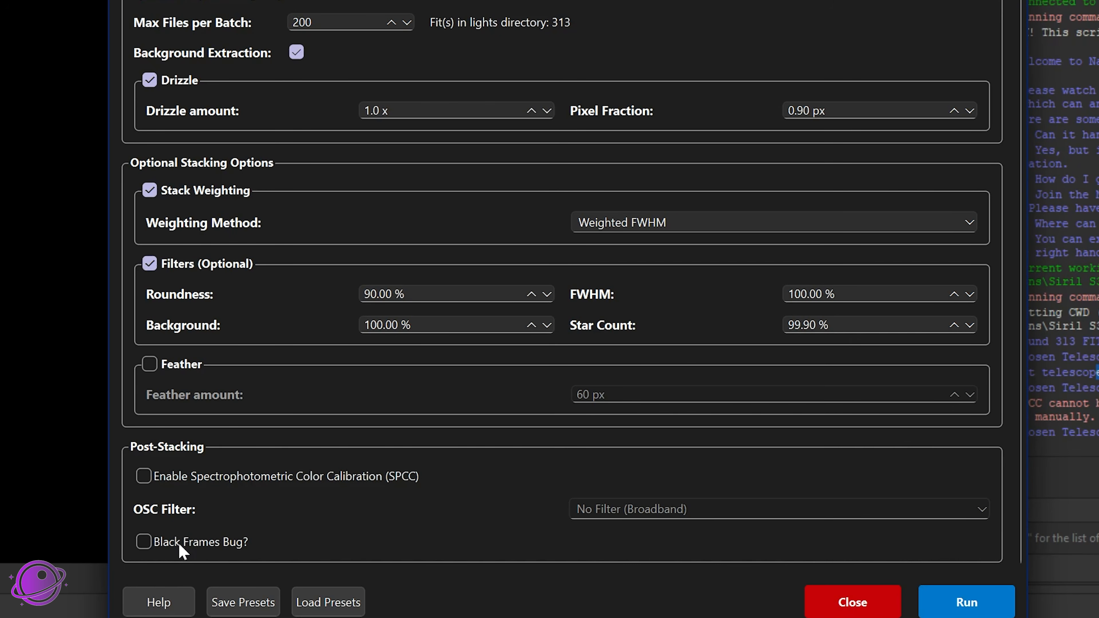
Step: Try the Black Frames Bug option on and off, leaving it enabled in the post-stacking settings
{"action": "left_click", "coordinate": [155, 543]}
{"action": "scroll", "coordinate": [483, 74], "scroll_direction": "up", "scroll_amount": 2}
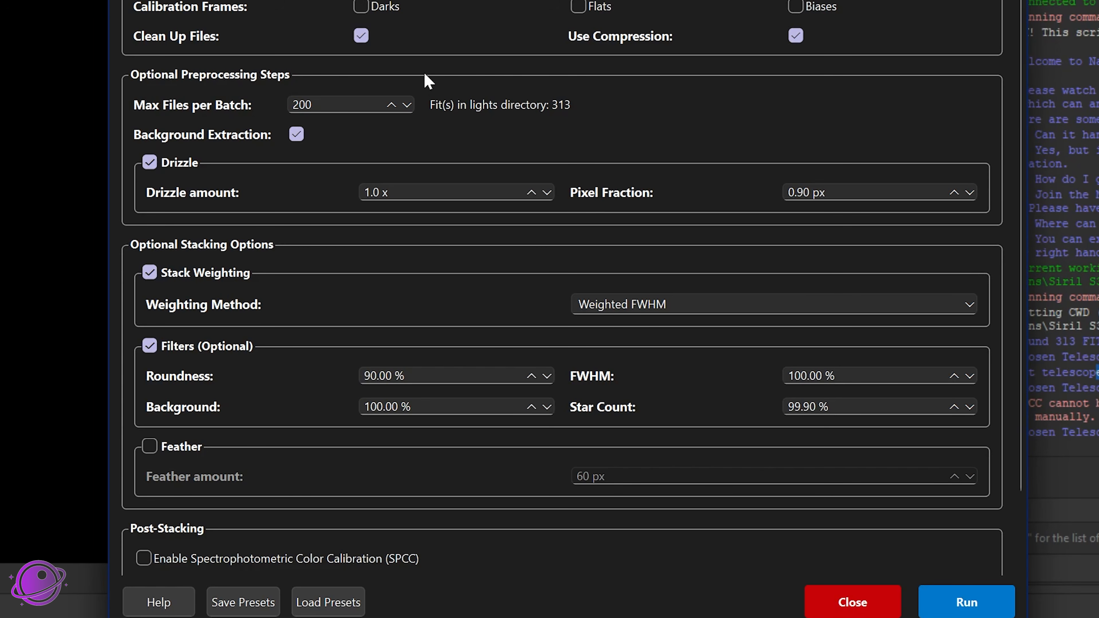
{"action": "scroll", "coordinate": [417, 177], "scroll_direction": "down", "scroll_amount": 2}
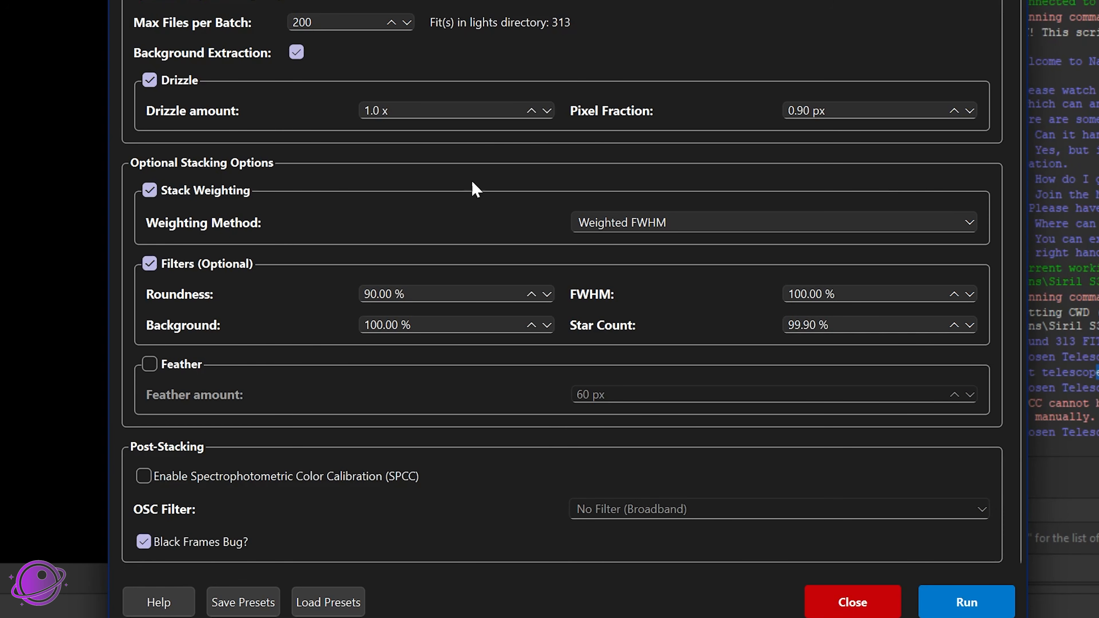
{"action": "left_click", "coordinate": [144, 541]}
{"action": "left_click", "coordinate": [1086, 187]}
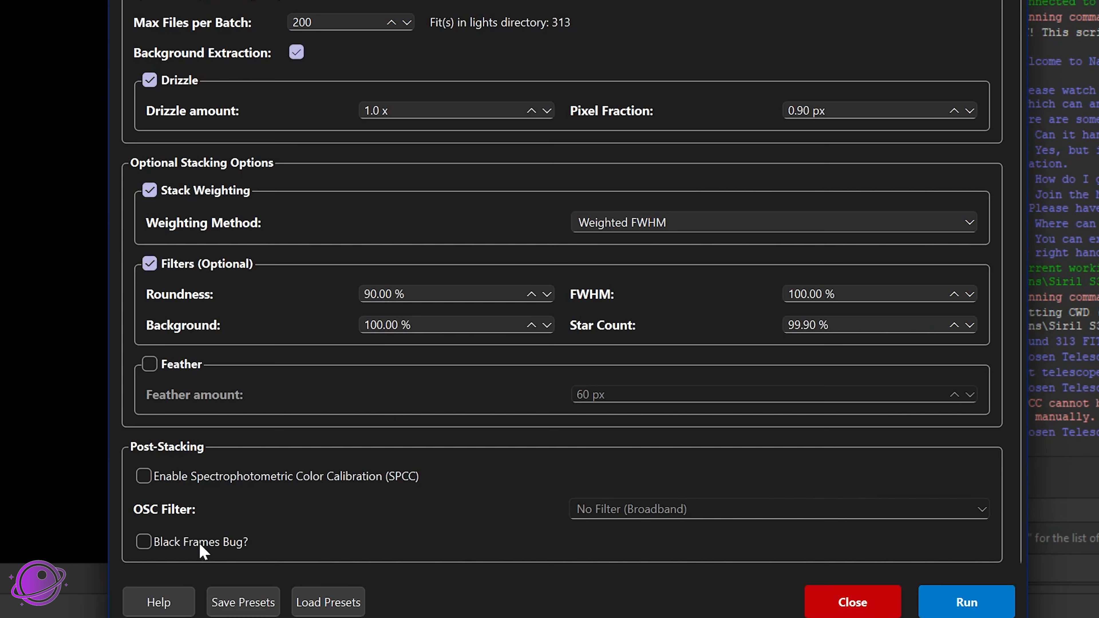
{"action": "left_click", "coordinate": [200, 544]}
{"action": "scroll", "coordinate": [736, 389], "scroll_direction": "up", "scroll_amount": 2}
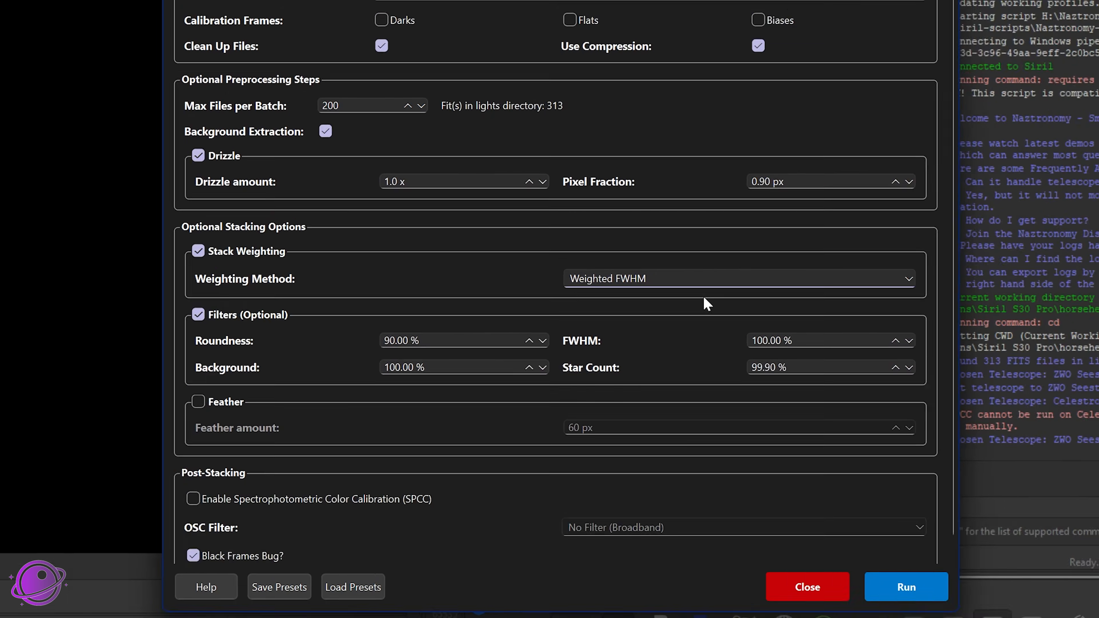
Step: Change the stack weighting method to Noise
{"action": "scroll", "coordinate": [731, 236], "scroll_direction": "up", "scroll_amount": 3}
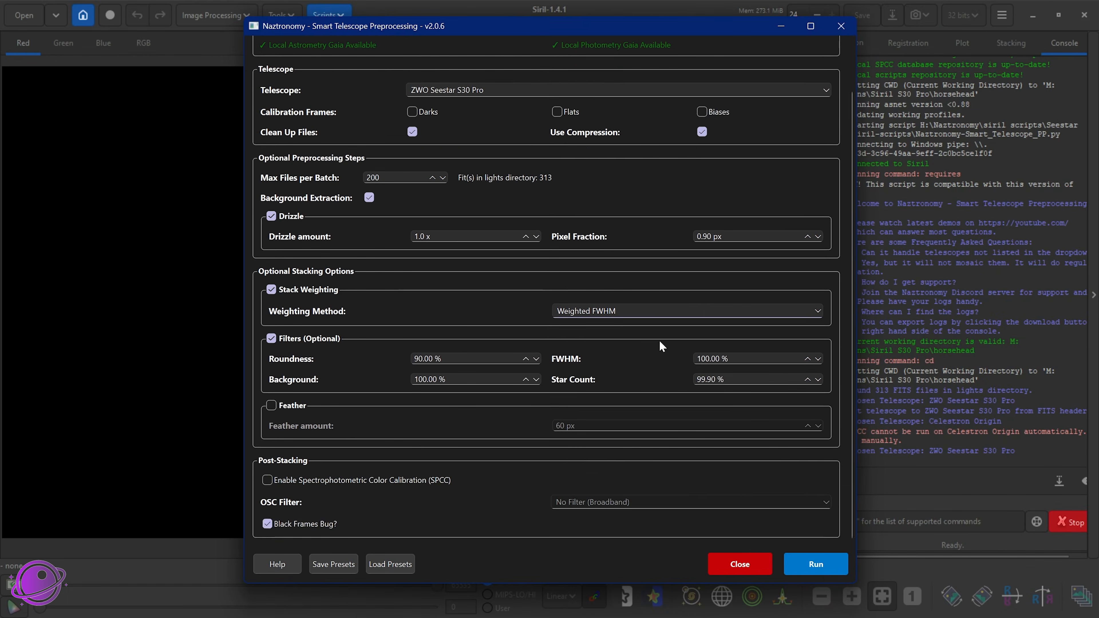
{"action": "scroll", "coordinate": [734, 349], "scroll_direction": "down", "scroll_amount": 2}
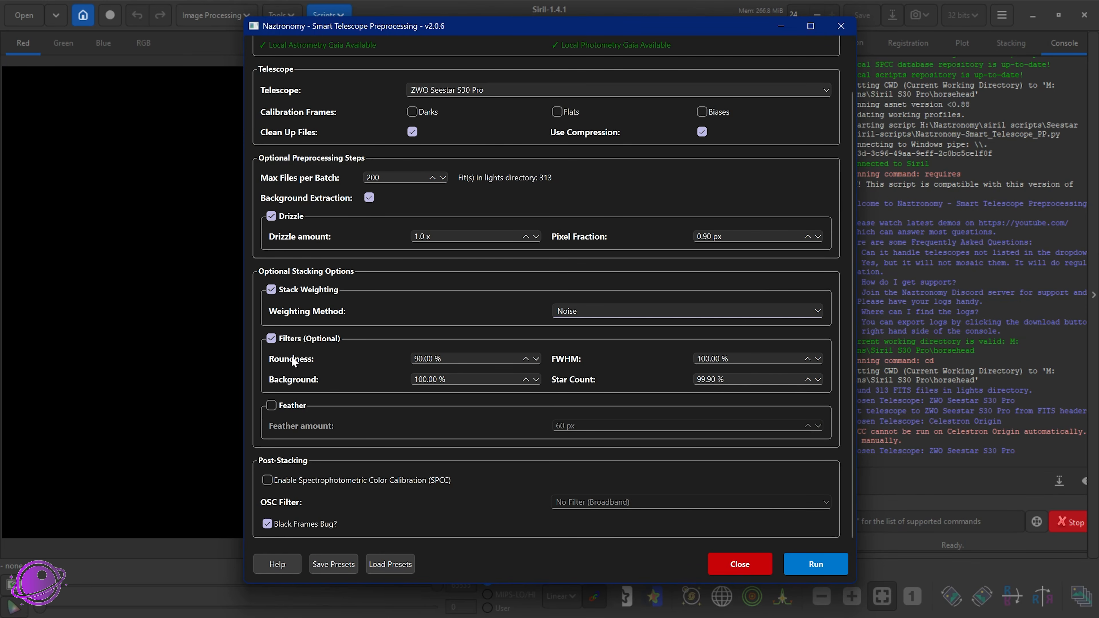
{"action": "scroll", "coordinate": [633, 301], "scroll_direction": "up", "scroll_amount": 2}
{"action": "scroll", "coordinate": [632, 306], "scroll_direction": "down", "scroll_amount": 2}
{"action": "scroll", "coordinate": [565, 490], "scroll_direction": "up", "scroll_amount": 2}
{"action": "scroll", "coordinate": [577, 474], "scroll_direction": "up", "scroll_amount": 1}
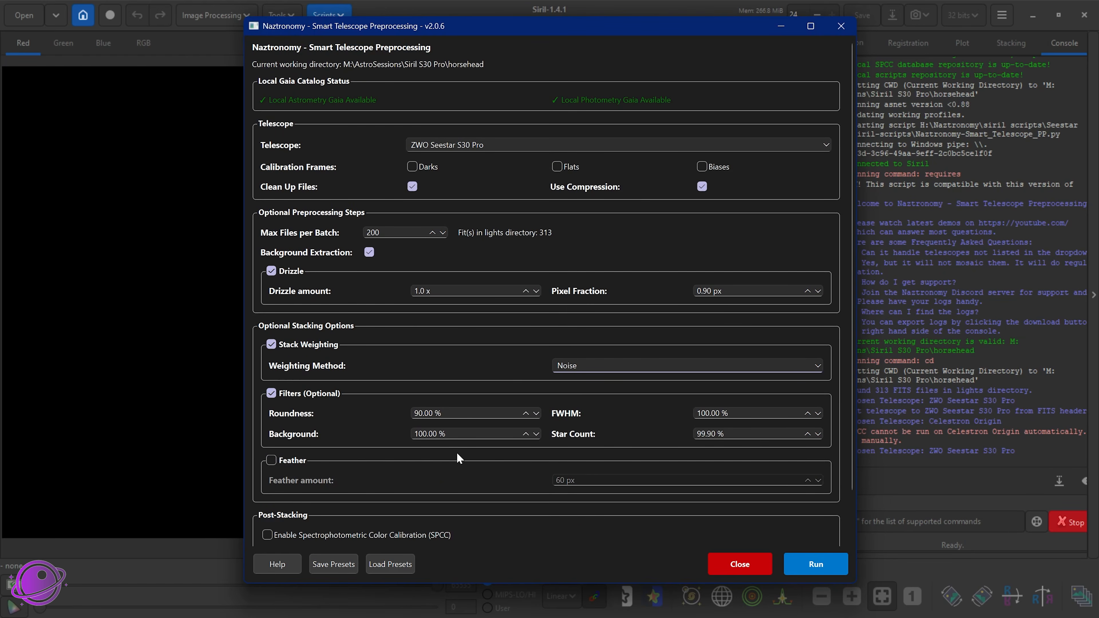
Step: Enable the Feather option in the stacking settings, and turn it off again
{"action": "left_click", "coordinate": [271, 460]}
{"action": "scroll", "coordinate": [541, 411], "scroll_direction": "down", "scroll_amount": 3}
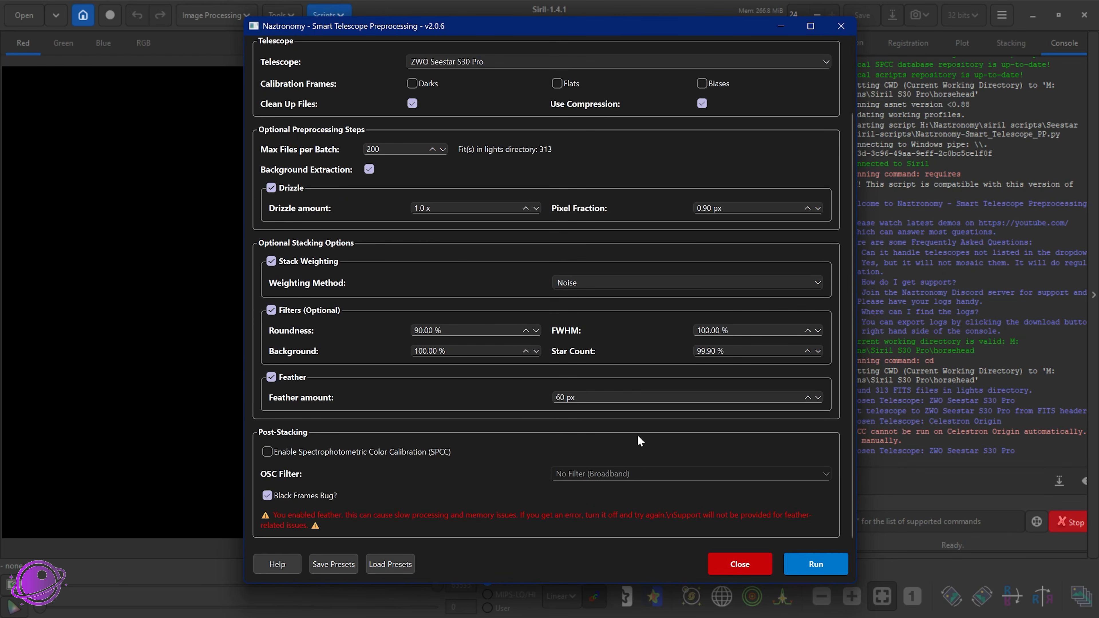
{"action": "scroll", "coordinate": [640, 441], "scroll_direction": "up", "scroll_amount": 3}
{"action": "left_click", "coordinate": [271, 460]}
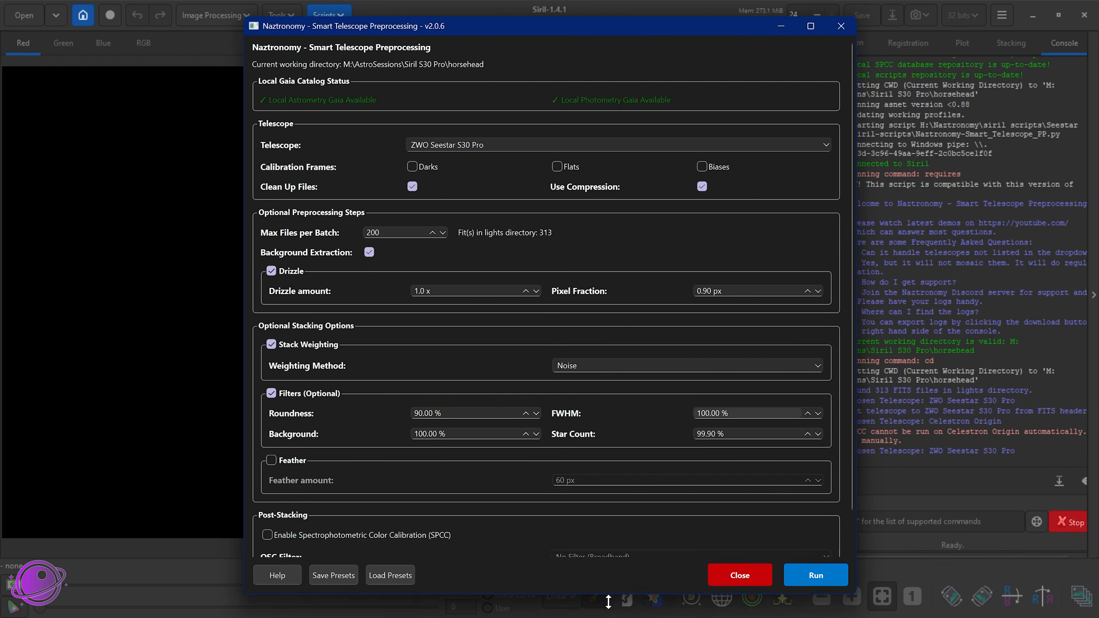
Step: Shorten the script window and set the drizzle amount to 1.1x
{"action": "left_click_drag", "start_coordinate": [611, 583], "coordinate": [639, 538]}
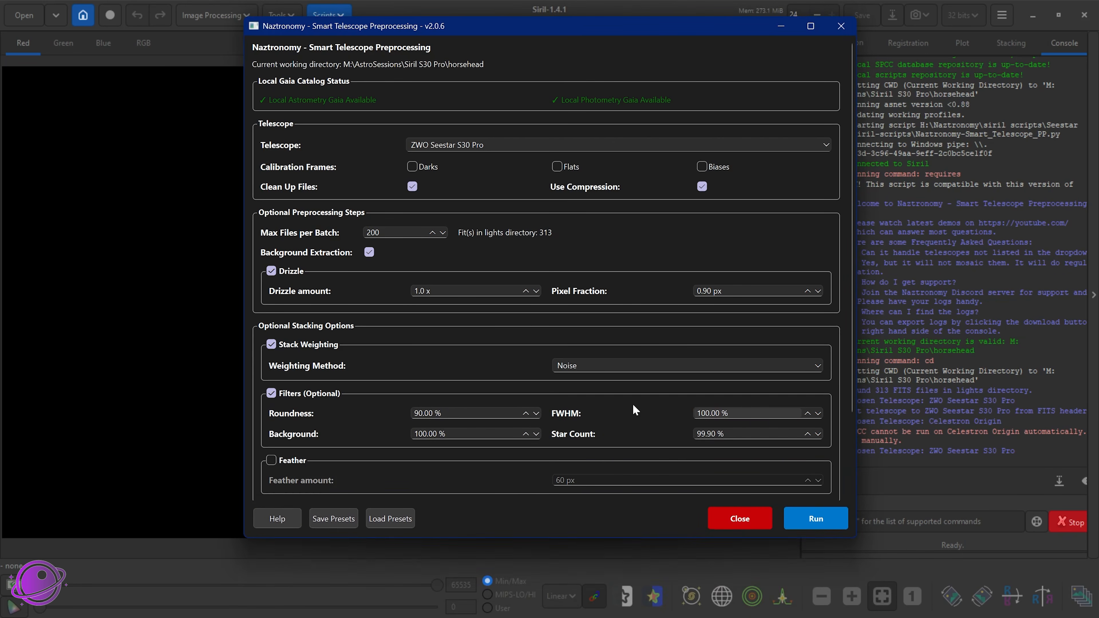
{"action": "scroll", "coordinate": [647, 297], "scroll_direction": "down", "scroll_amount": 2}
{"action": "scroll", "coordinate": [555, 372], "scroll_direction": "down", "scroll_amount": 1}
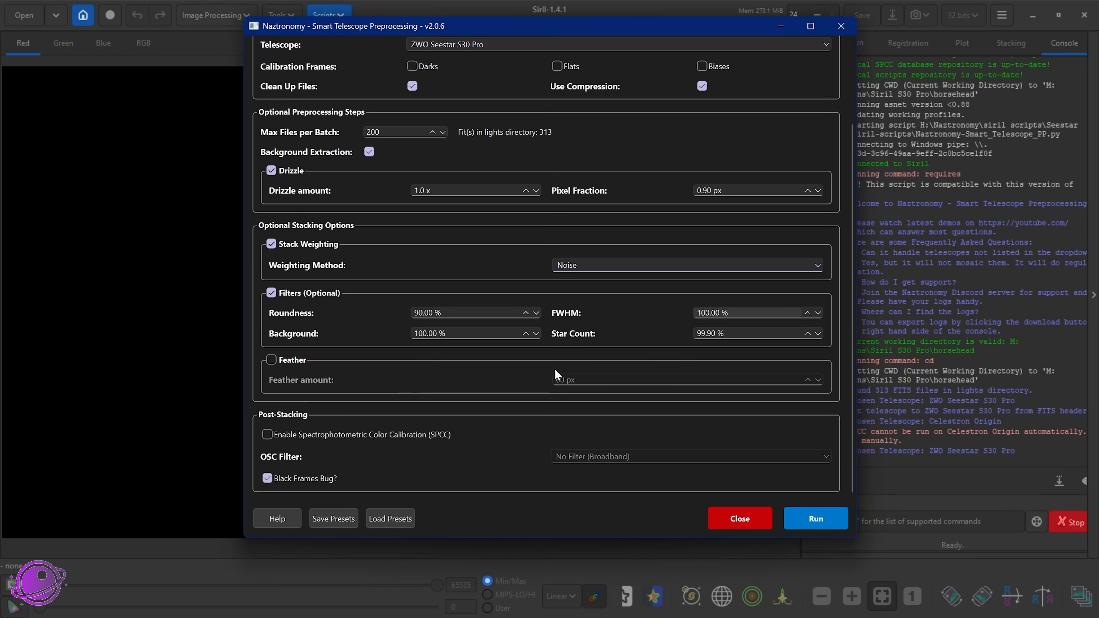
{"action": "scroll", "coordinate": [406, 225], "scroll_direction": "up", "scroll_amount": 1}
{"action": "scroll", "coordinate": [495, 277], "scroll_direction": "up", "scroll_amount": 2}
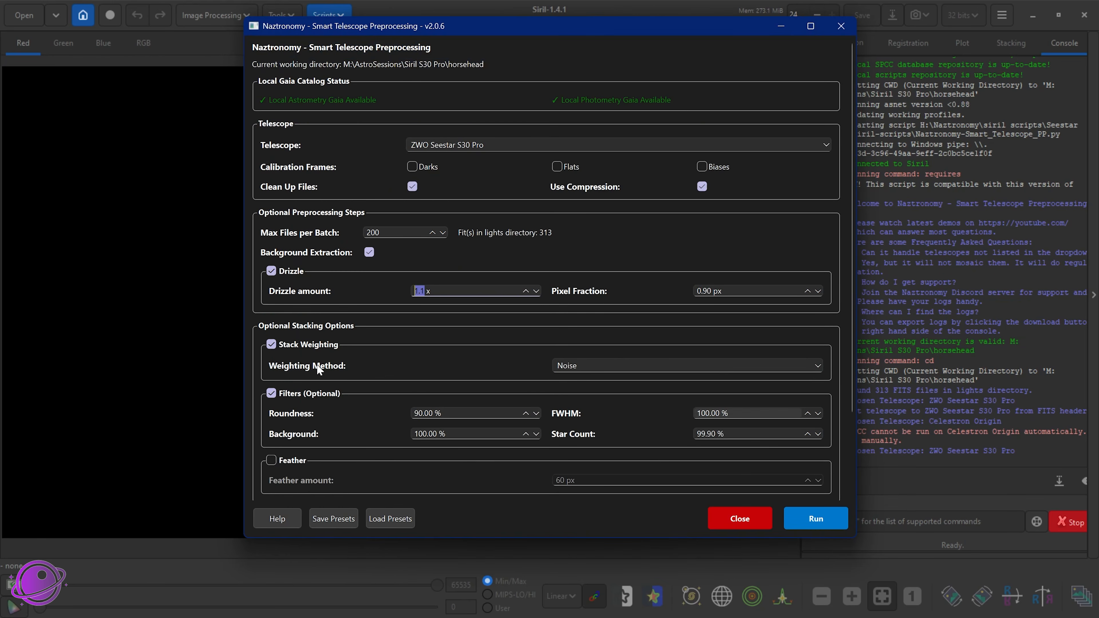
Step: Read the script's help notes, and review the same notes in the Siril console output
{"action": "left_click", "coordinate": [265, 517]}
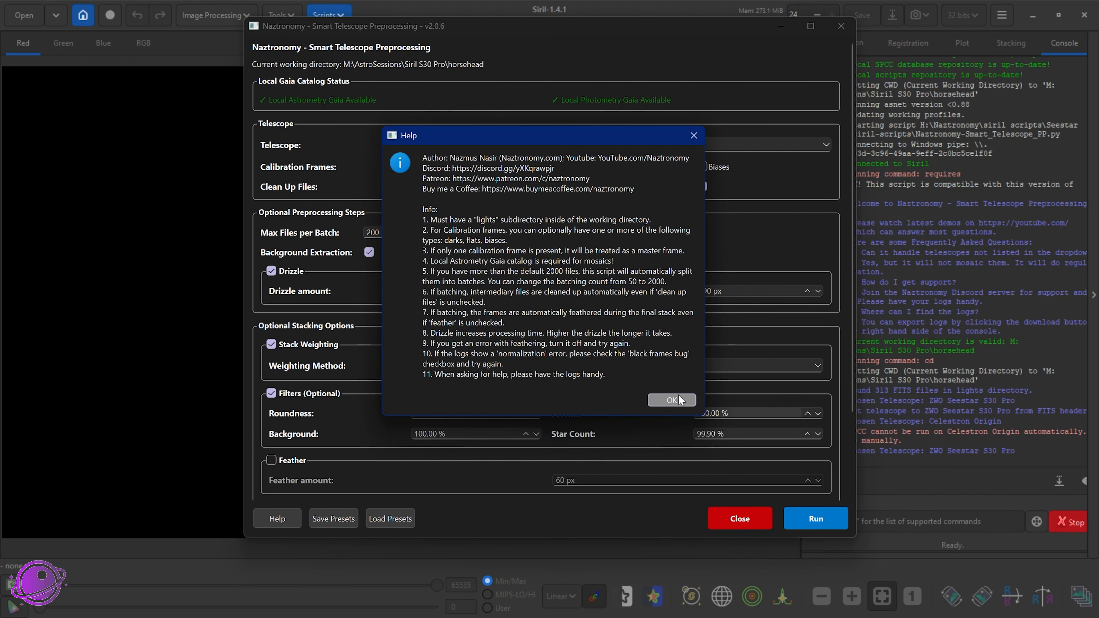
{"action": "left_click", "coordinate": [671, 400]}
{"action": "left_click", "coordinate": [739, 518]}
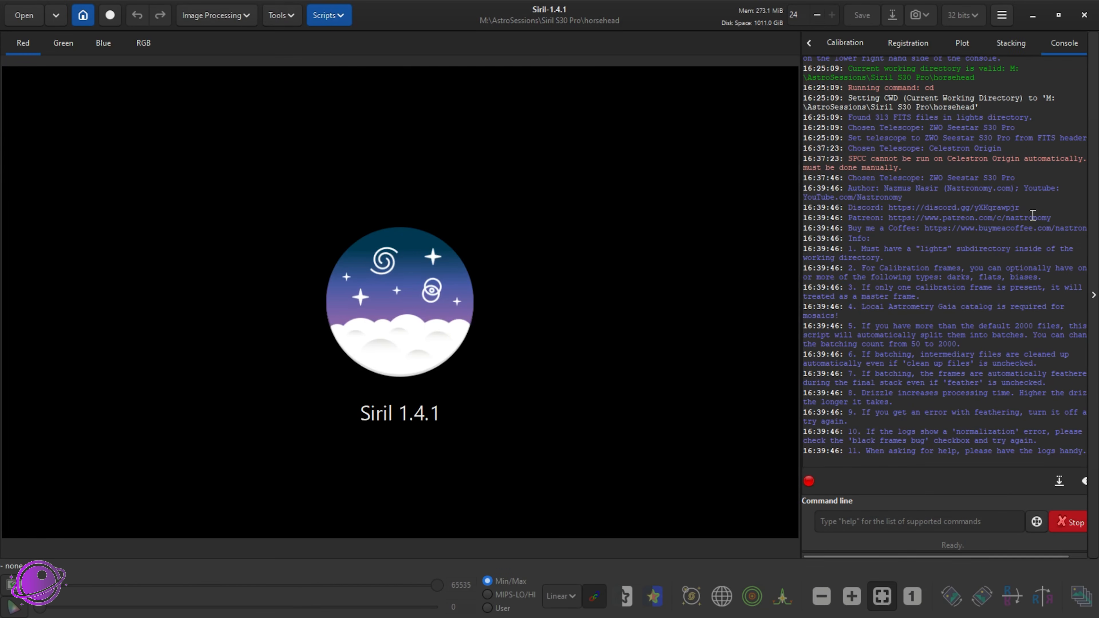
{"action": "left_click_drag", "start_coordinate": [849, 180], "coordinate": [1080, 464]}
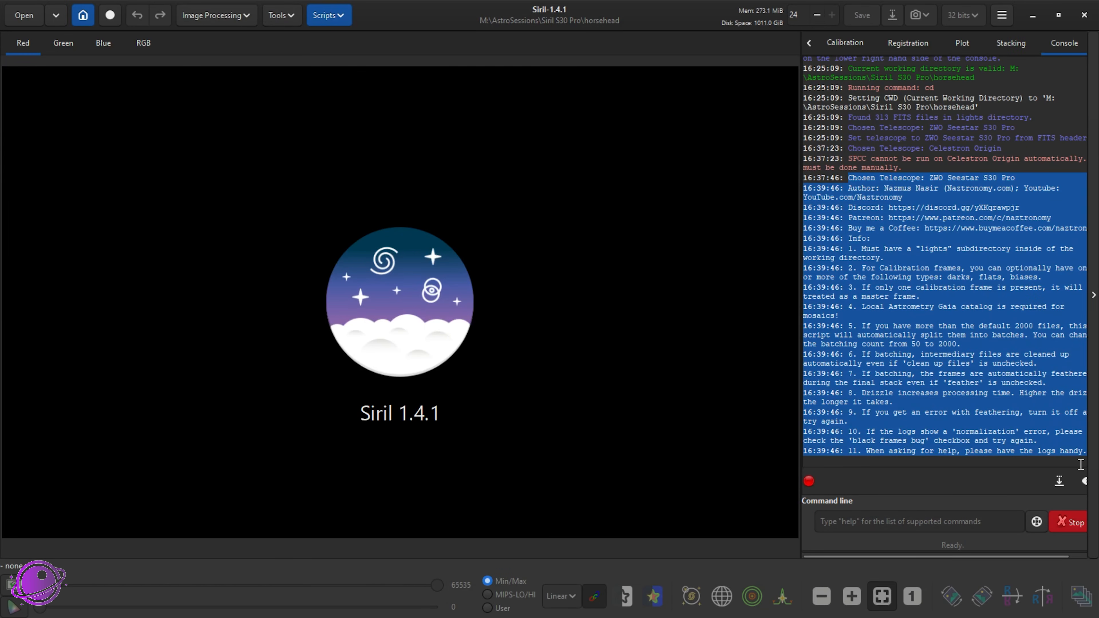
{"action": "left_click", "coordinate": [937, 308]}
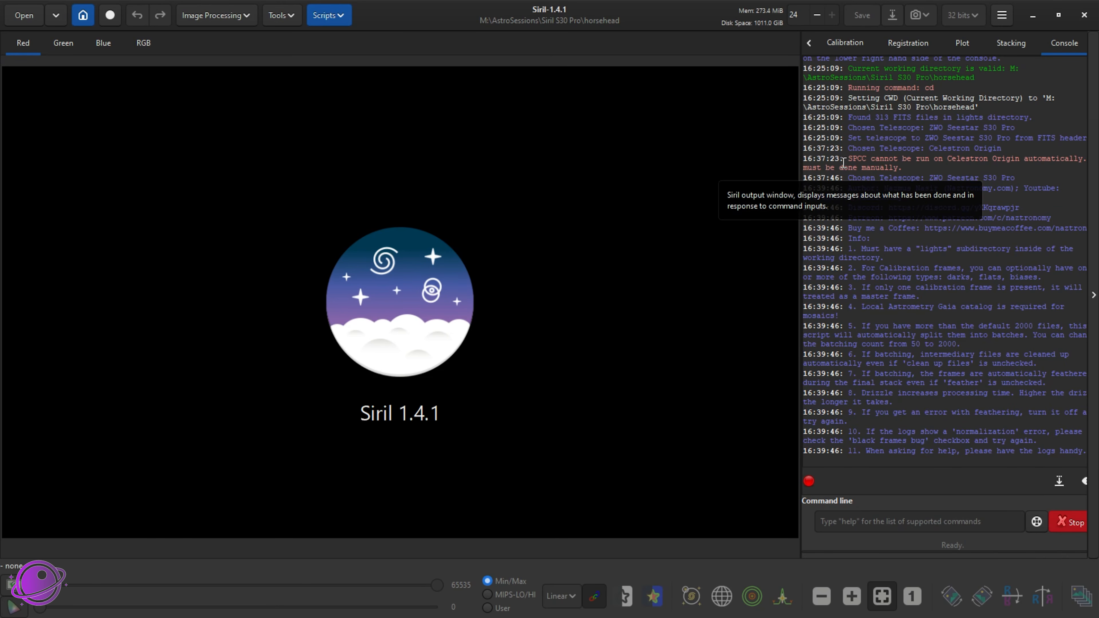
Step: Widen the console and examine the log export dialog's .log file name, closing it without saving and narrowing the console again
{"action": "left_click_drag", "start_coordinate": [799, 168], "coordinate": [637, 178]}
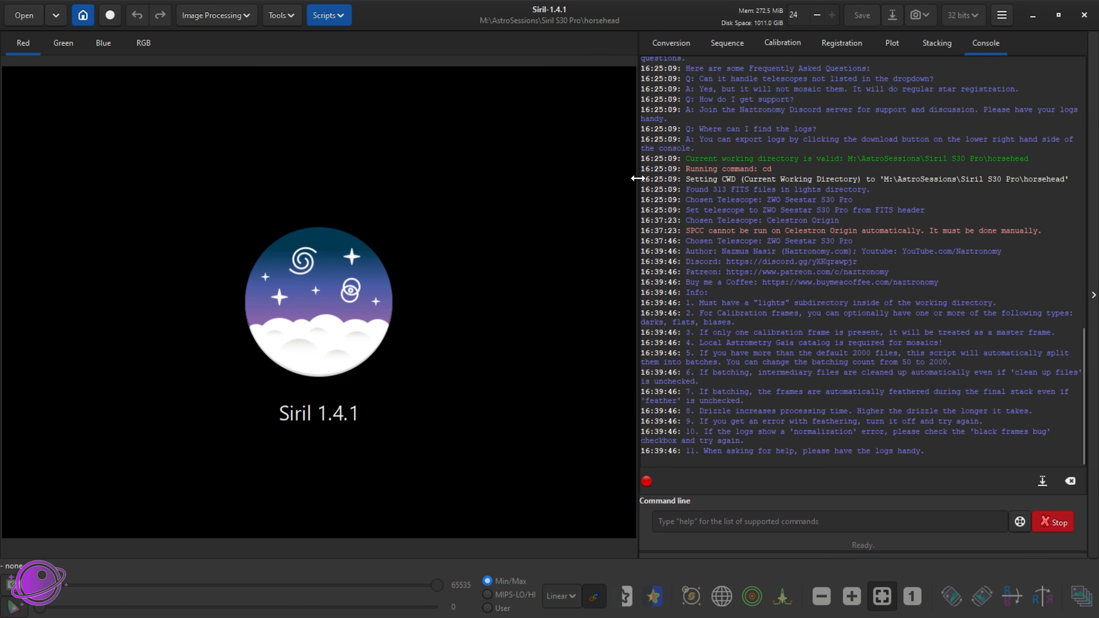
{"action": "left_click", "coordinate": [1042, 481]}
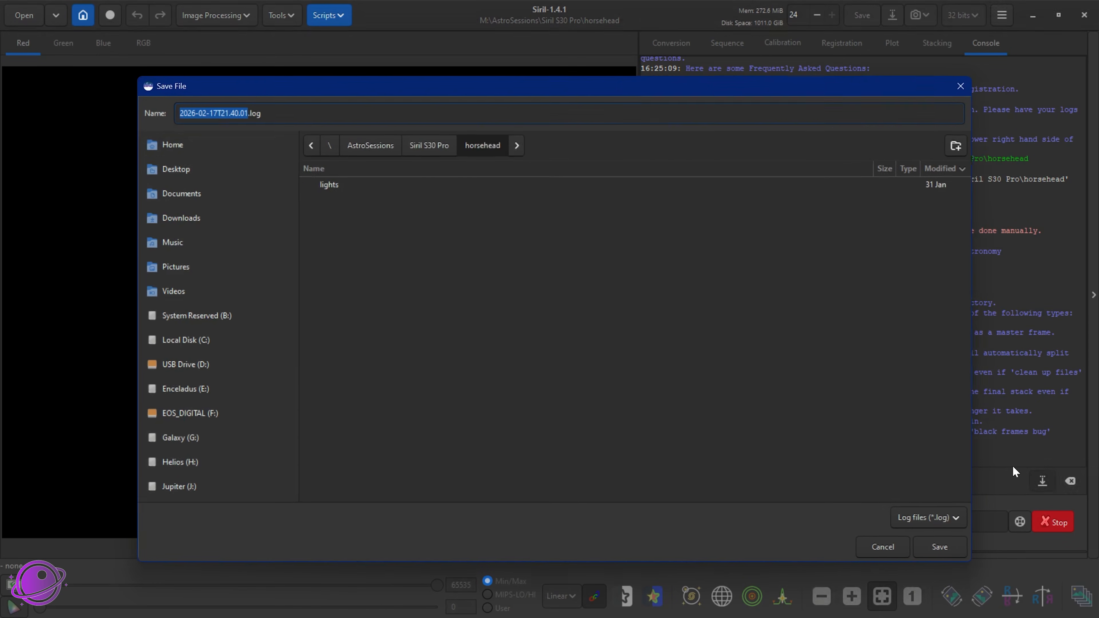
{"action": "left_click", "coordinate": [280, 114]}
{"action": "left_click_drag", "start_coordinate": [279, 115], "coordinate": [250, 112]}
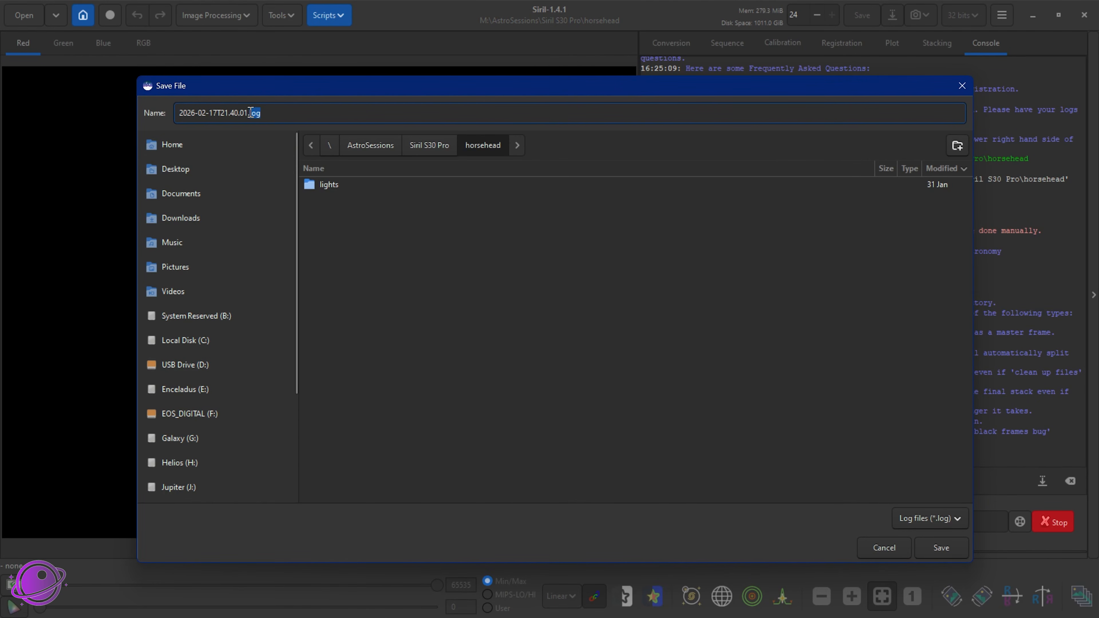
{"action": "left_click", "coordinate": [961, 87]}
{"action": "left_click_drag", "start_coordinate": [639, 181], "coordinate": [726, 187]}
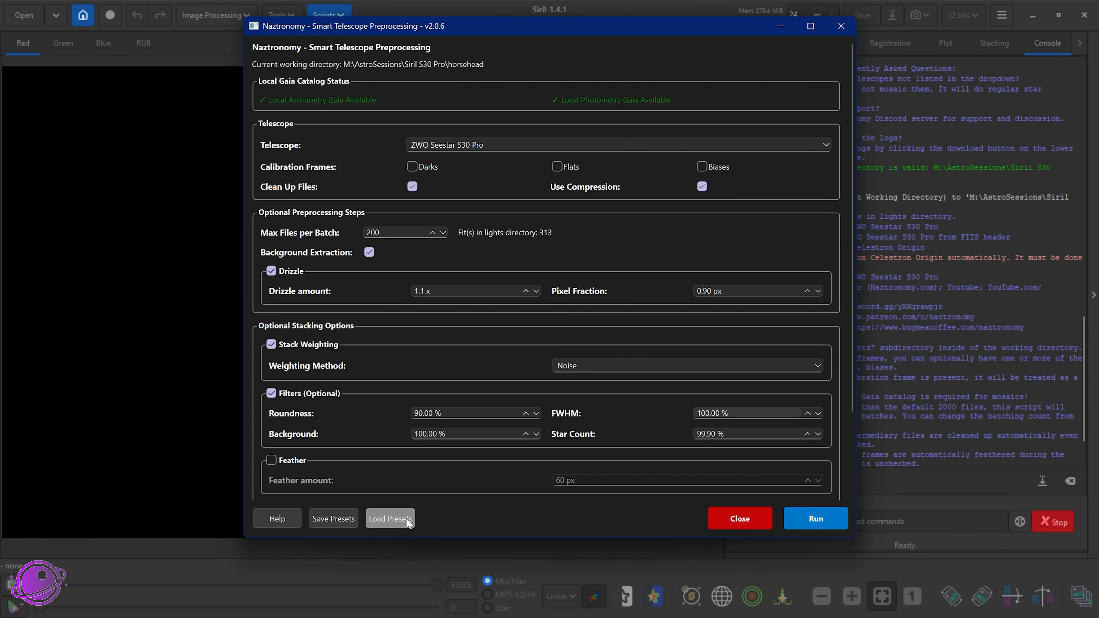
Step: Save the current script settings as presets and check the saved file path in the console
{"action": "left_click", "coordinate": [337, 519]}
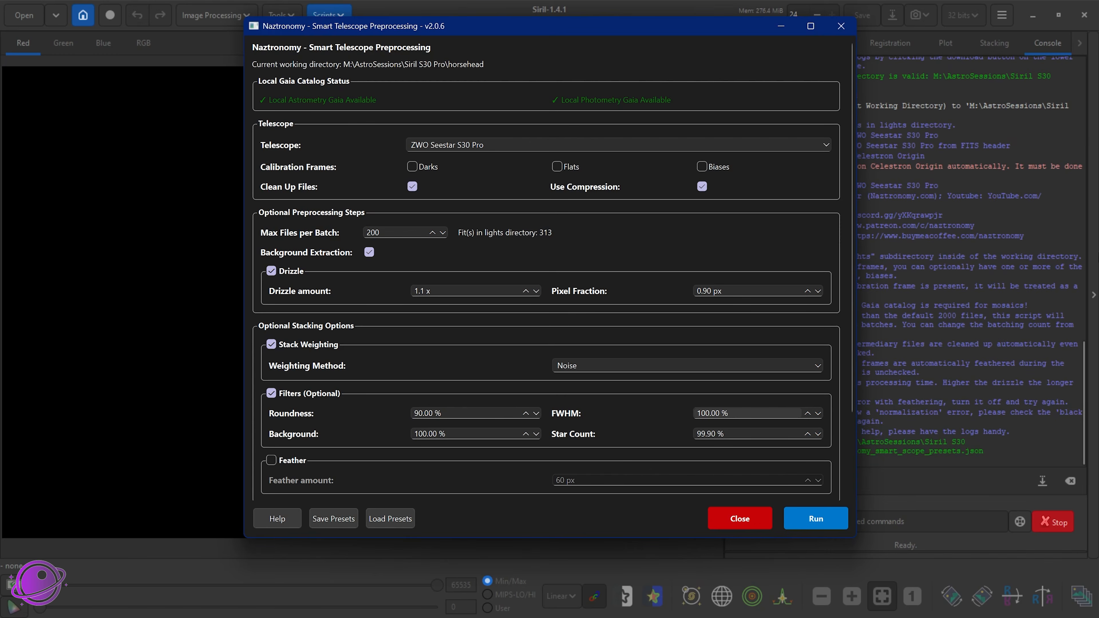
{"action": "left_click", "coordinate": [947, 253]}
{"action": "left_click_drag", "start_coordinate": [778, 446], "coordinate": [970, 452]}
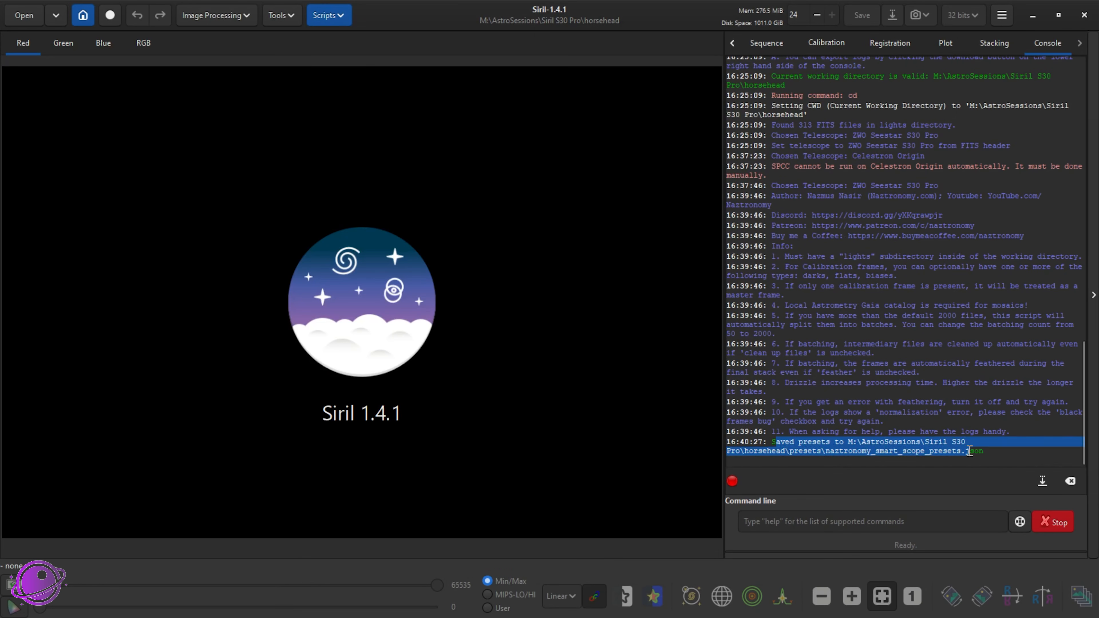
{"action": "left_click", "coordinate": [994, 459]}
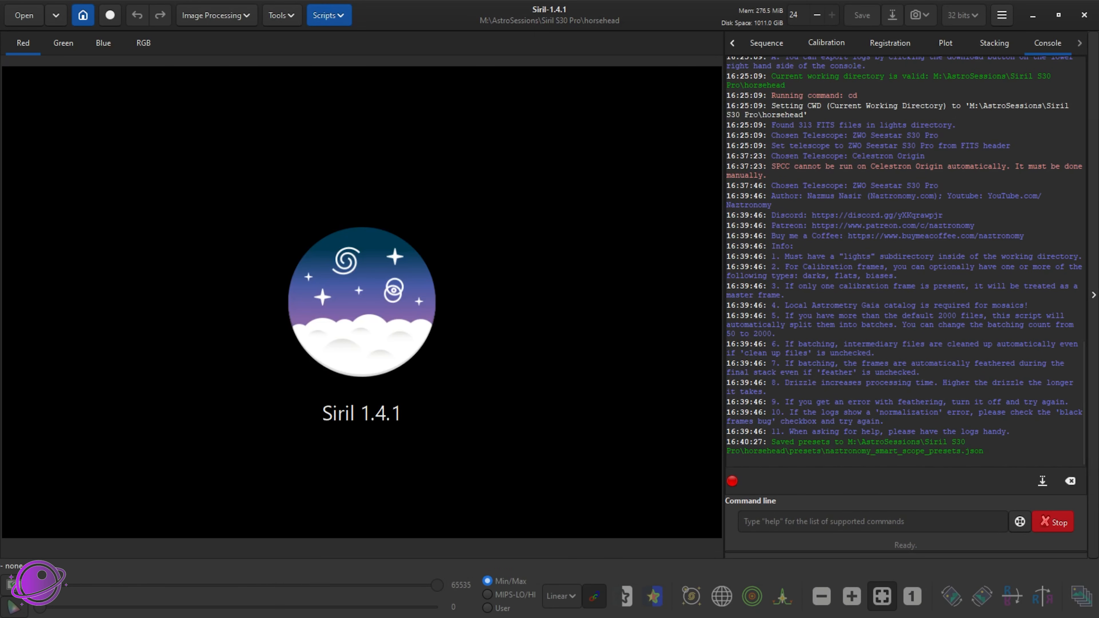
Step: Switch to File Explorer, open naztronomy_smart_scope_presets.json from the horsehead presets folder in a text editor, and review its saved settings
{"action": "key", "text": "alt+Tab"}
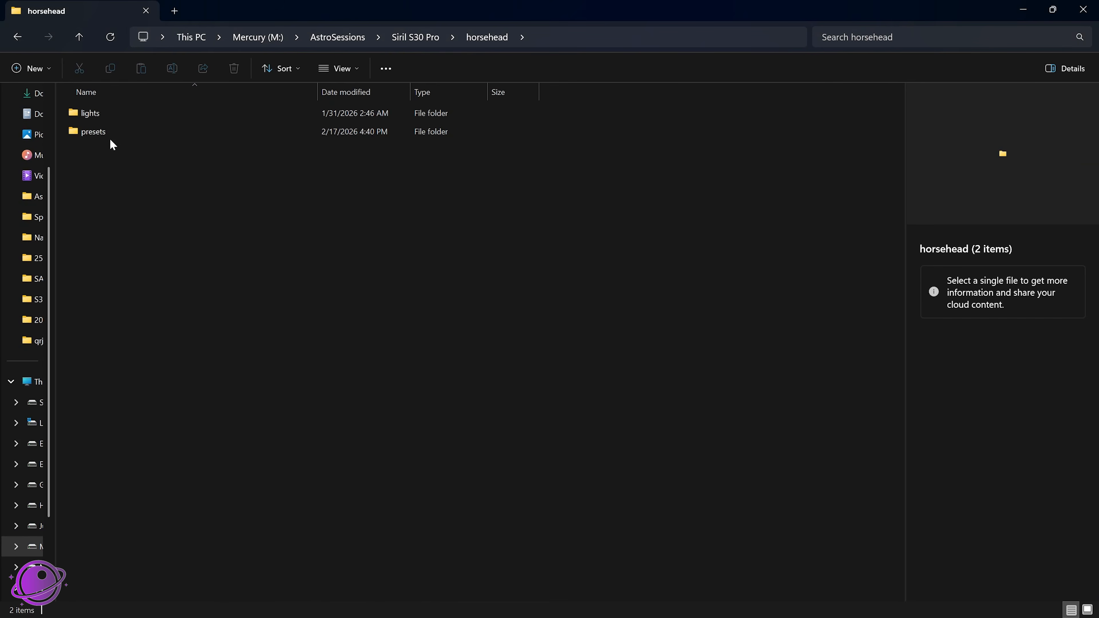
{"action": "double_click", "coordinate": [92, 133]}
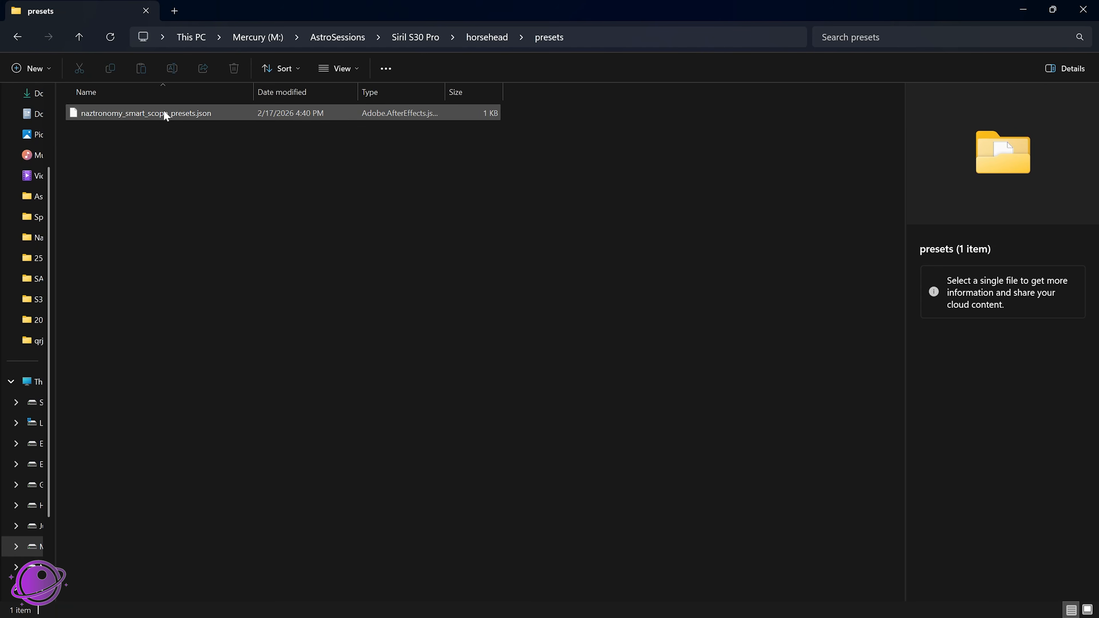
{"action": "left_click", "coordinate": [163, 113]}
{"action": "right_click", "coordinate": [154, 109]}
{"action": "left_click", "coordinate": [190, 136]}
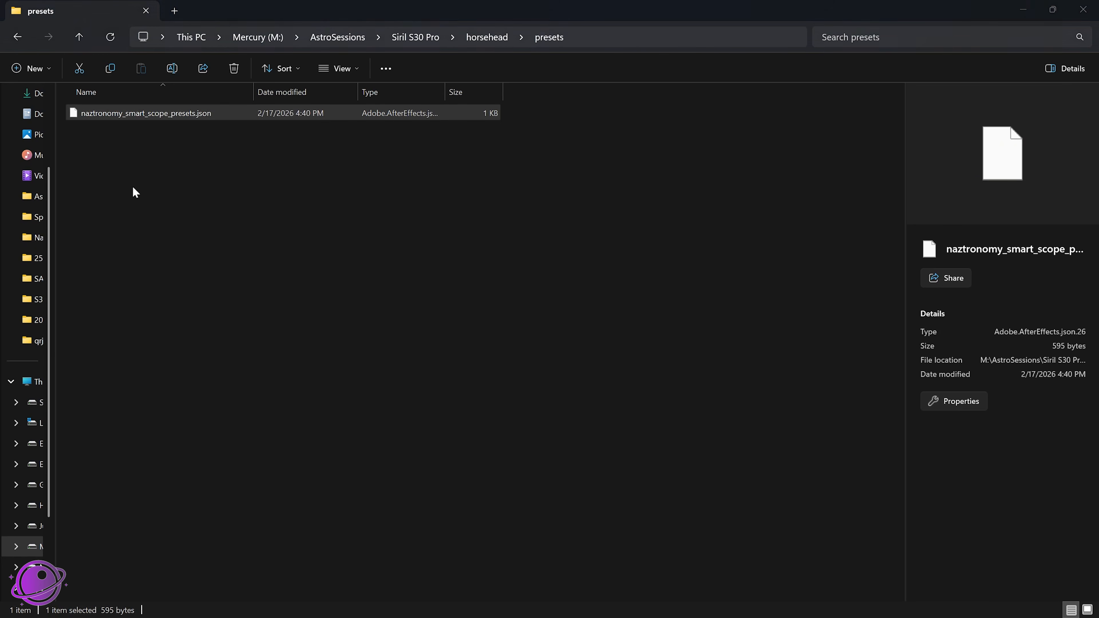
{"action": "left_click_drag", "start_coordinate": [115, 41], "coordinate": [448, 459]}
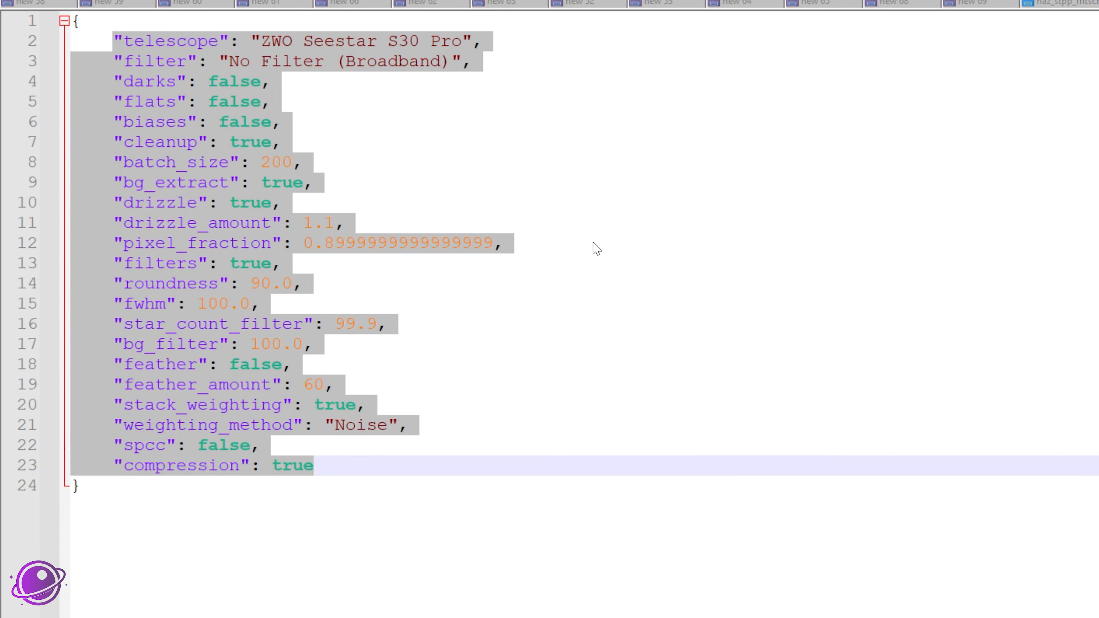
{"action": "left_click", "coordinate": [450, 244]}
{"action": "left_click_drag", "start_coordinate": [522, 247], "coordinate": [123, 243]}
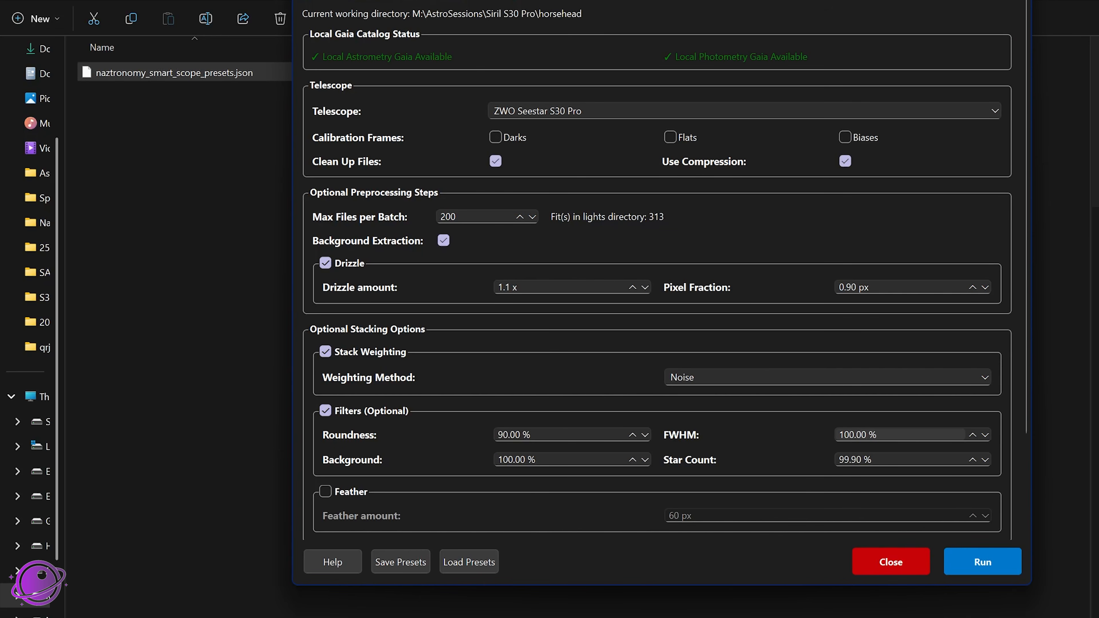
Step: Close the preprocessing script window and relaunch the Naztronomy-Smart_Telescope_PP.py Python script
{"action": "left_click", "coordinate": [918, 563]}
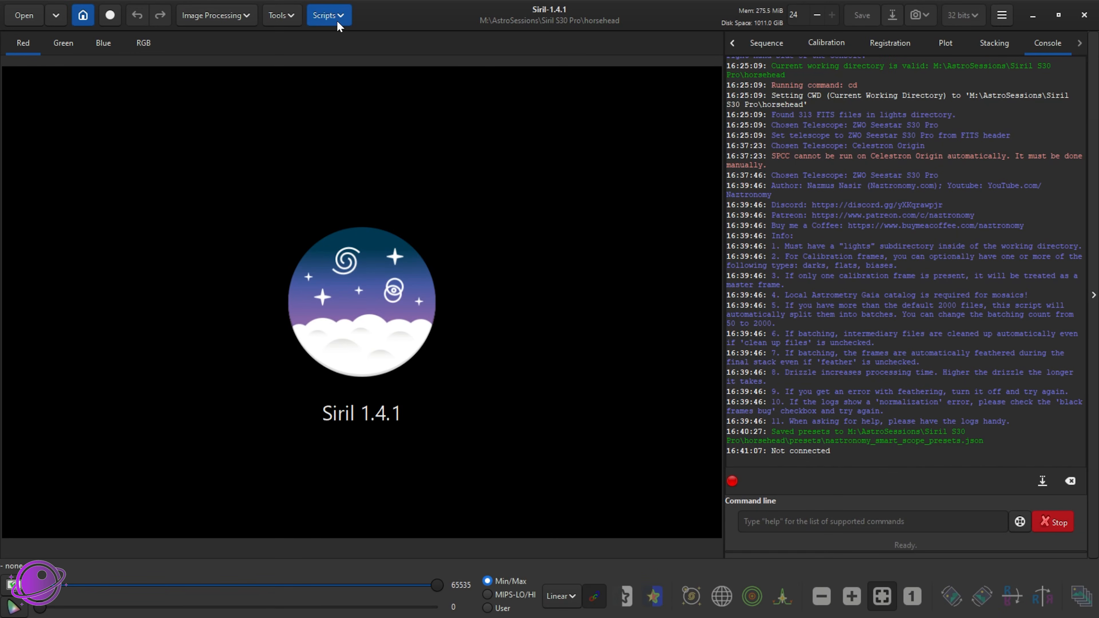
{"action": "left_click", "coordinate": [337, 20]}
{"action": "mouse_move", "coordinate": [363, 56]}
{"action": "mouse_move", "coordinate": [489, 123]}
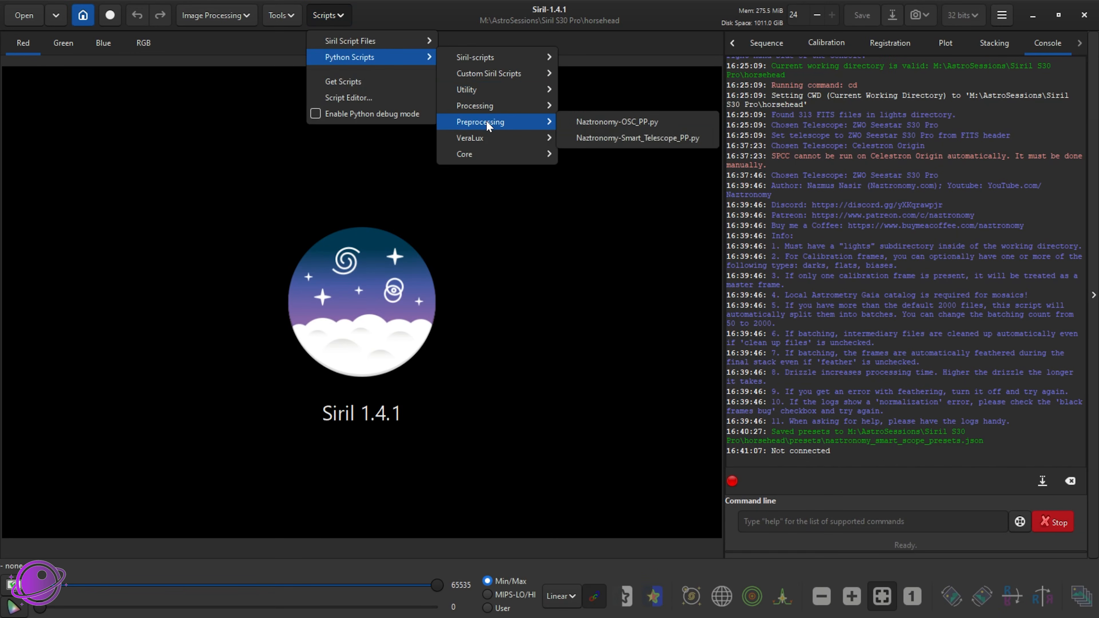
{"action": "left_click", "coordinate": [651, 138]}
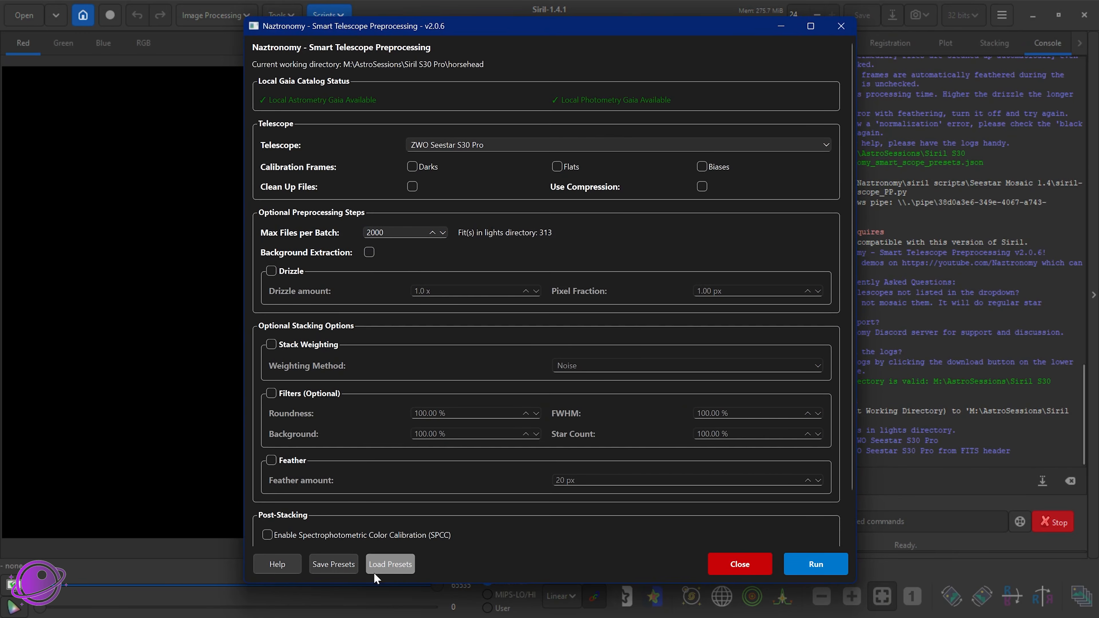
Step: Load the saved presets into the preprocessing script and check the loaded file path in the console
{"action": "left_click", "coordinate": [386, 560]}
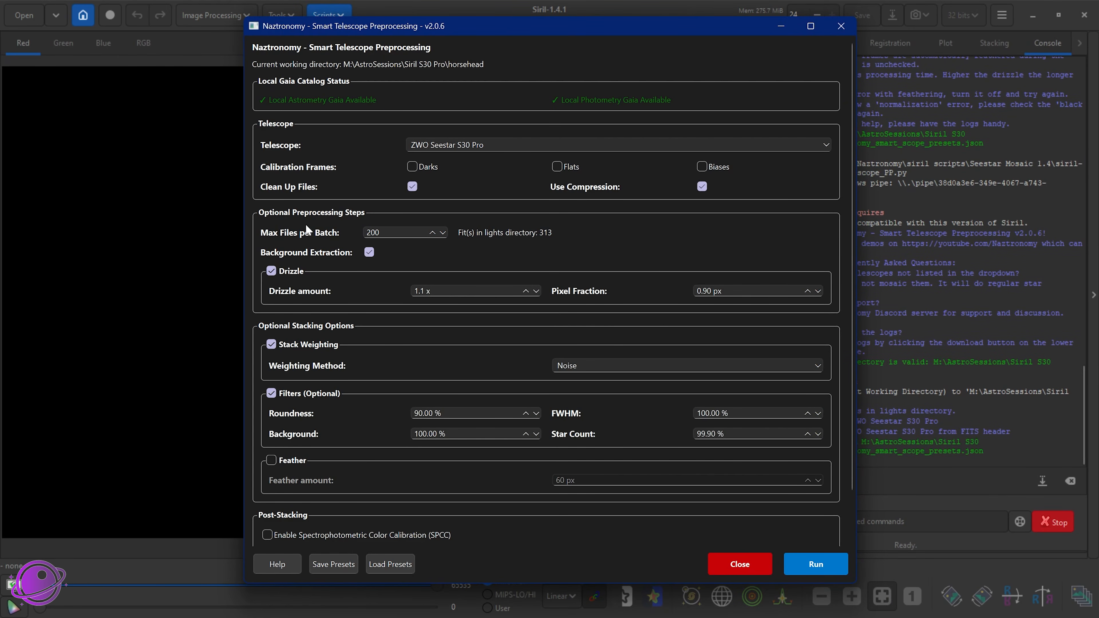
{"action": "scroll", "coordinate": [462, 366], "scroll_direction": "down", "scroll_amount": 2}
{"action": "left_click", "coordinate": [1053, 522]}
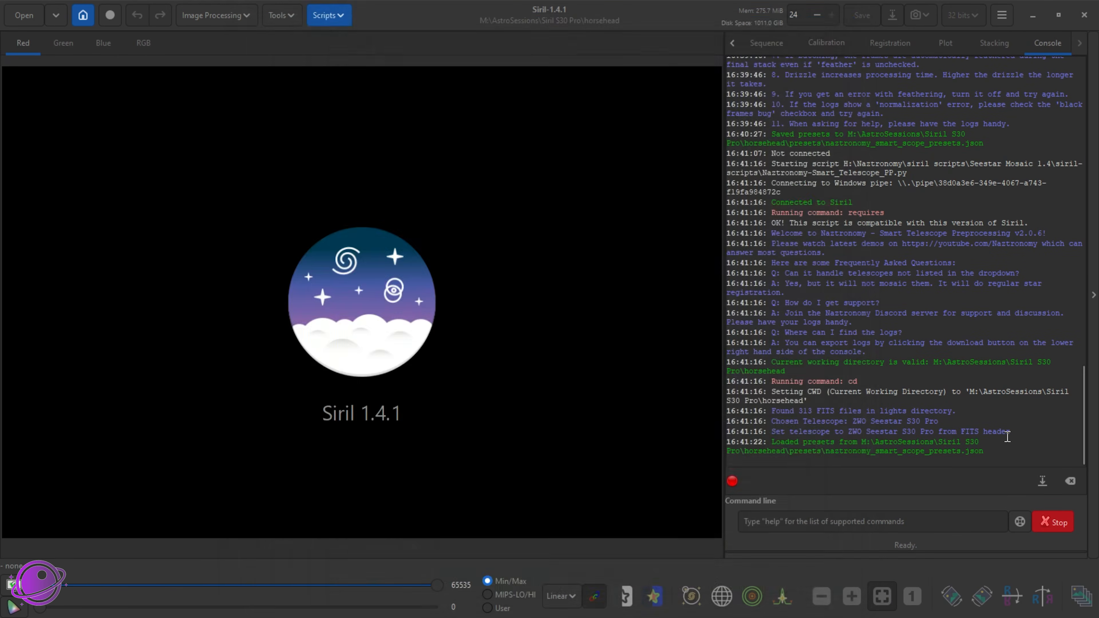
{"action": "left_click_drag", "start_coordinate": [792, 451], "coordinate": [993, 450]}
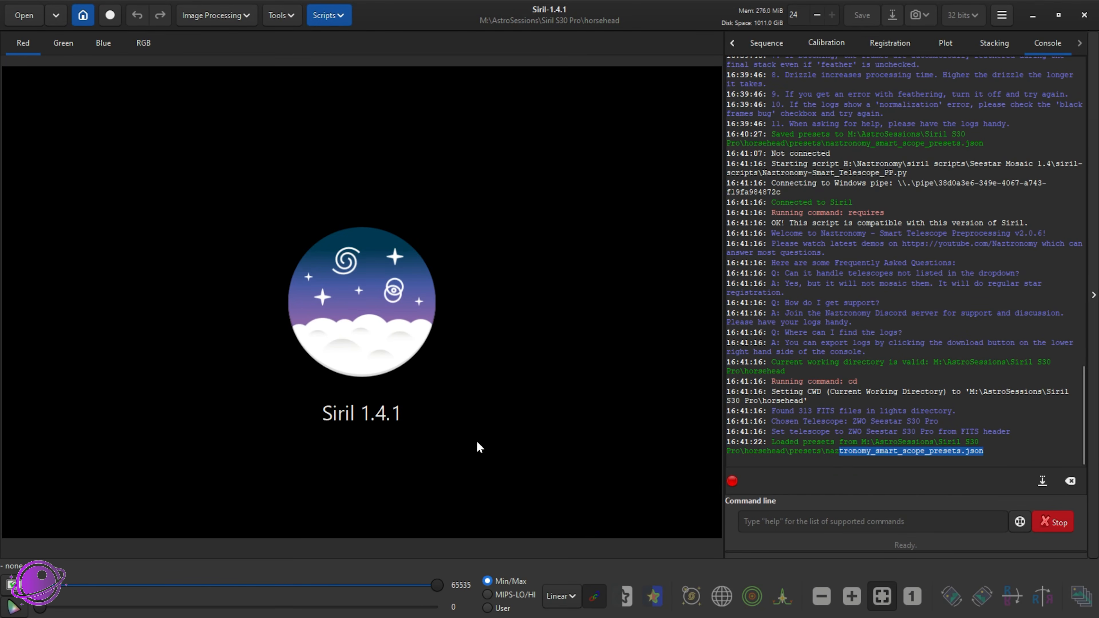
Step: Switch to File Explorer and delete naztronomy_smart_scope_presets.json from the horsehead presets folder
{"action": "key", "text": "alt+Tab"}
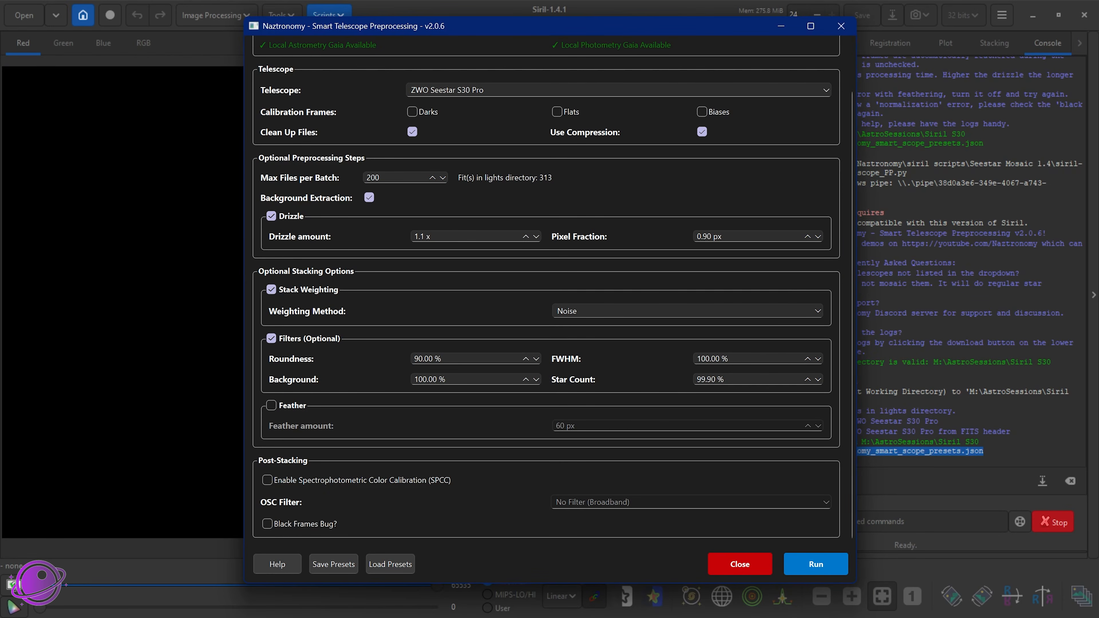
{"action": "key", "text": "alt+Tab"}
{"action": "key", "text": "Delete"}
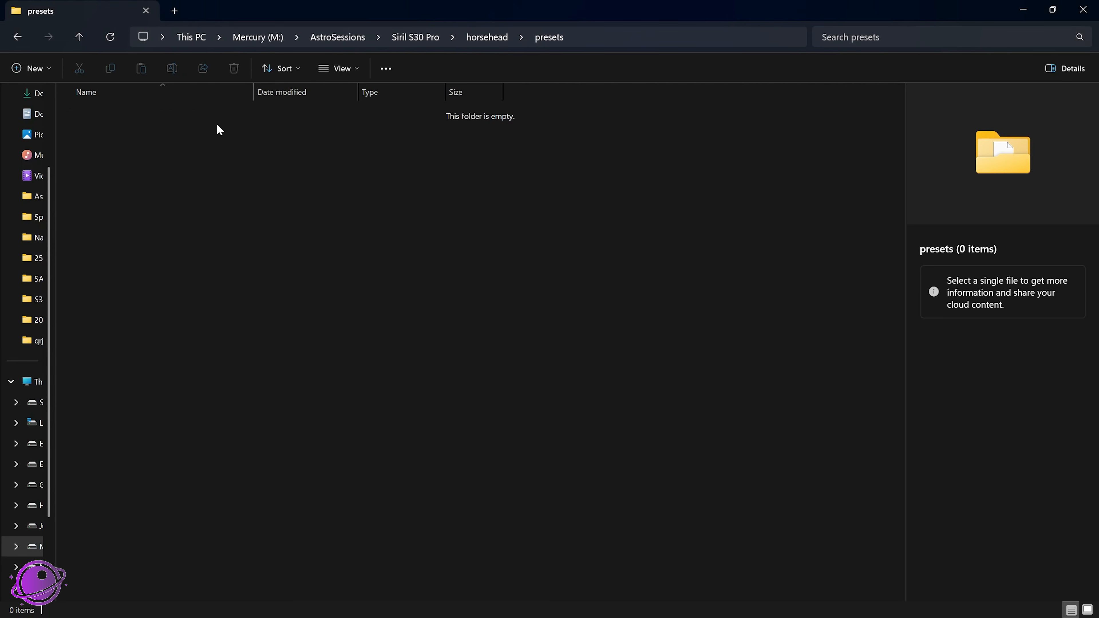
Step: Return to the preprocessing script, open the preset loading dialog on the presets folder, and close it without choosing a file
{"action": "key", "text": "alt+Tab"}
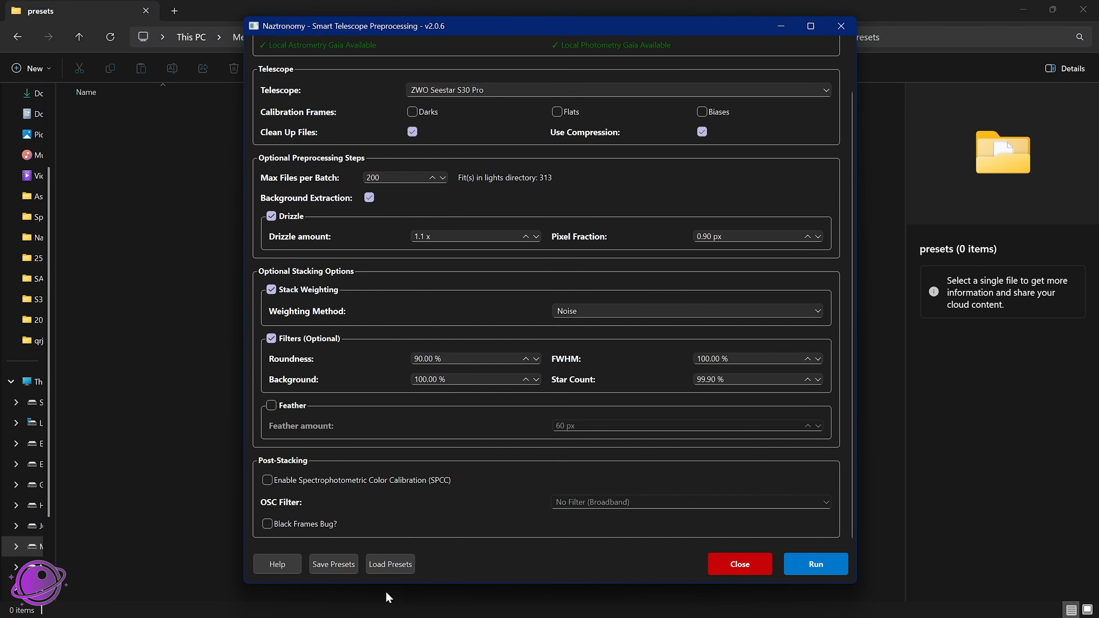
{"action": "left_click", "coordinate": [393, 572]}
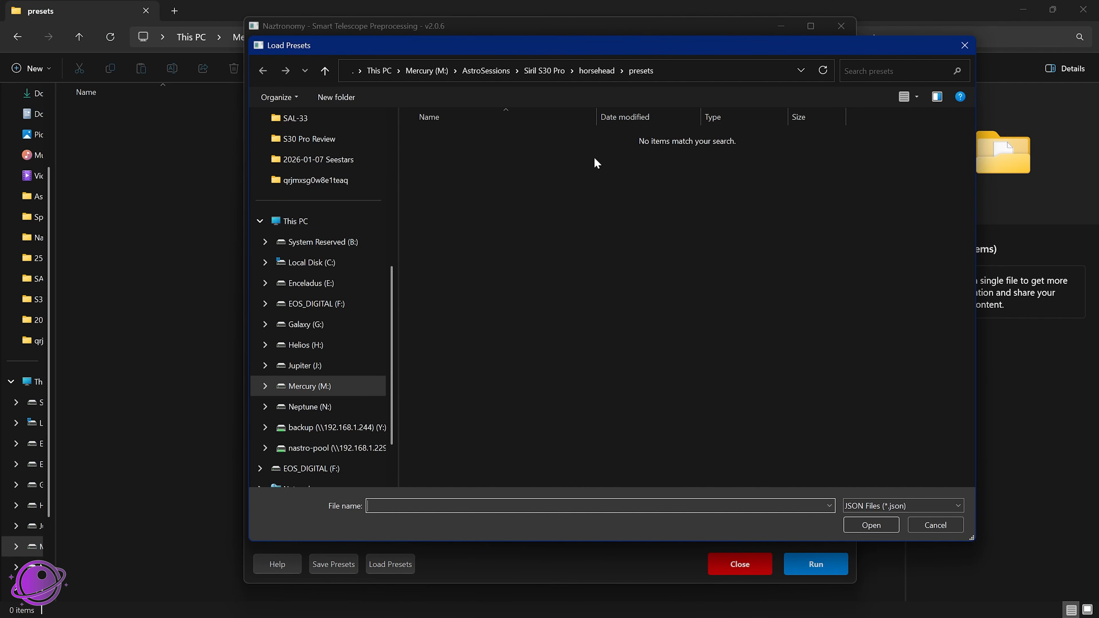
{"action": "left_click", "coordinate": [964, 45]}
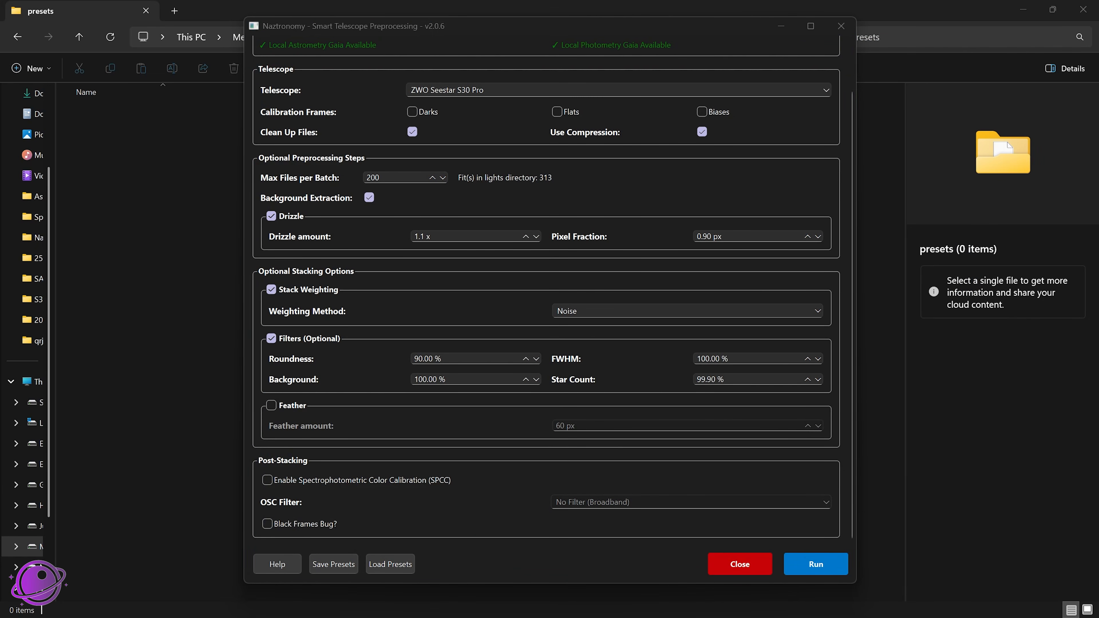
Step: Save the current script settings as presets again and close the preprocessing script window
{"action": "key", "text": "alt+Tab"}
{"action": "key", "text": "alt+Tab"}
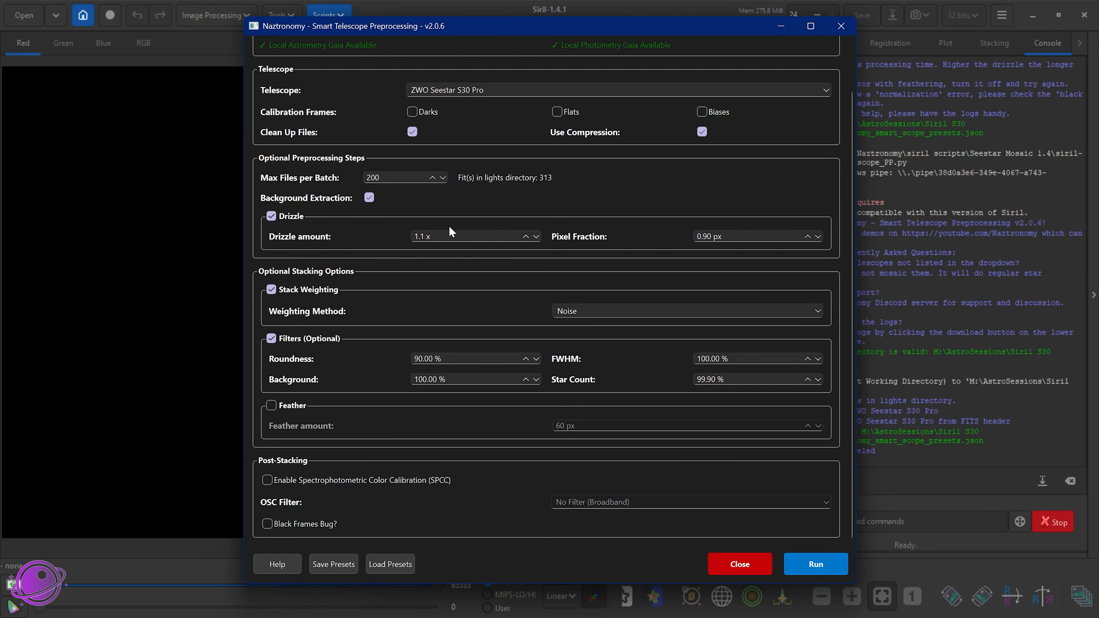
{"action": "left_click", "coordinate": [339, 572]}
{"action": "left_click", "coordinate": [740, 564]}
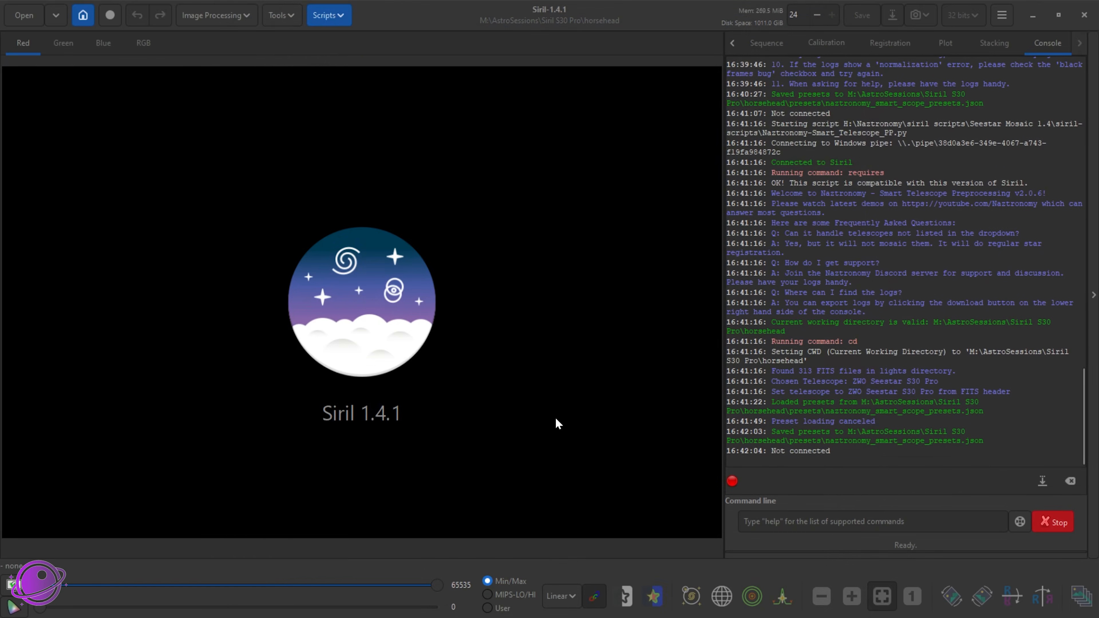
Step: Relaunch the Naztronomy-Smart_Telescope_PP.py script and load the newly saved presets
{"action": "left_click", "coordinate": [337, 18]}
{"action": "mouse_move", "coordinate": [360, 59]}
{"action": "left_click", "coordinate": [498, 73]}
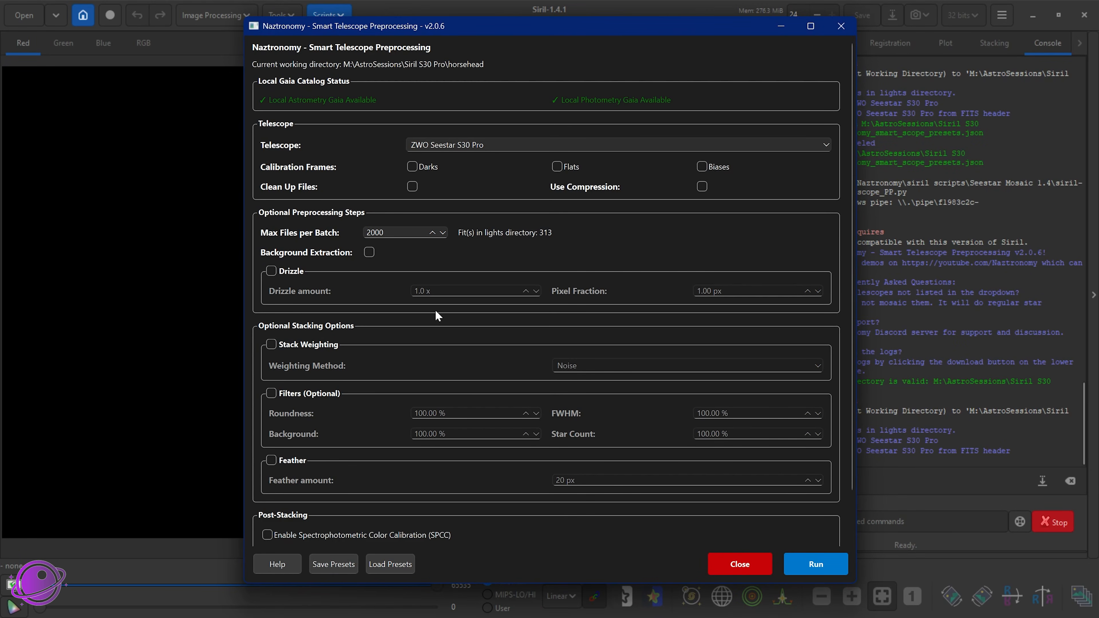
{"action": "left_click", "coordinate": [390, 564]}
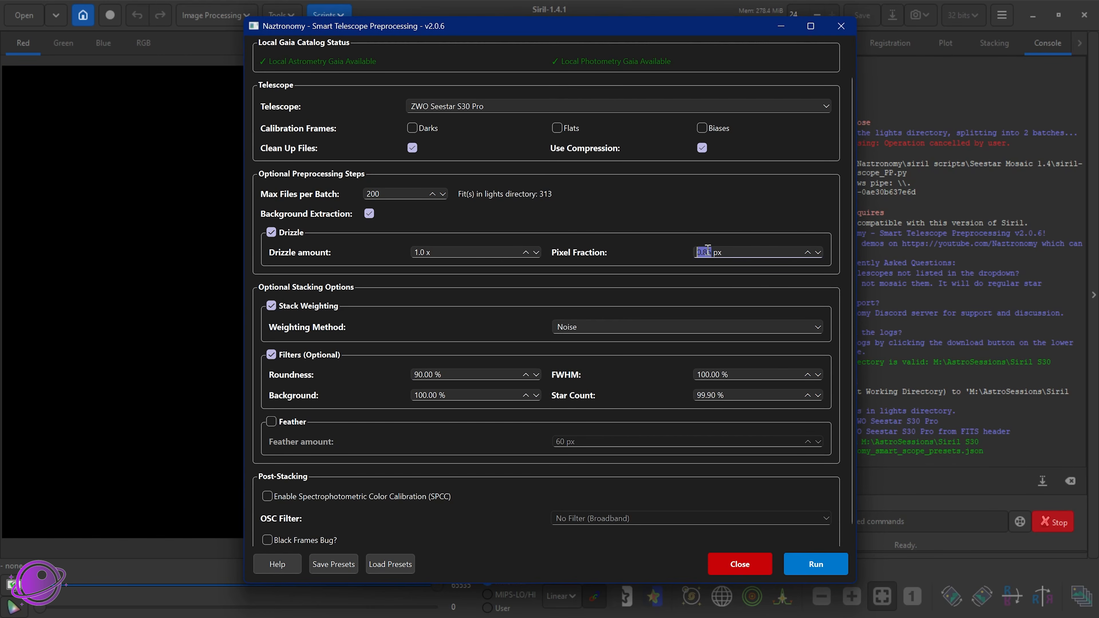
Step: Enable Spectrophotometric Color Calibration (SPCC) and set the OSC filter to LP (Narrowband)
{"action": "left_click", "coordinate": [301, 498]}
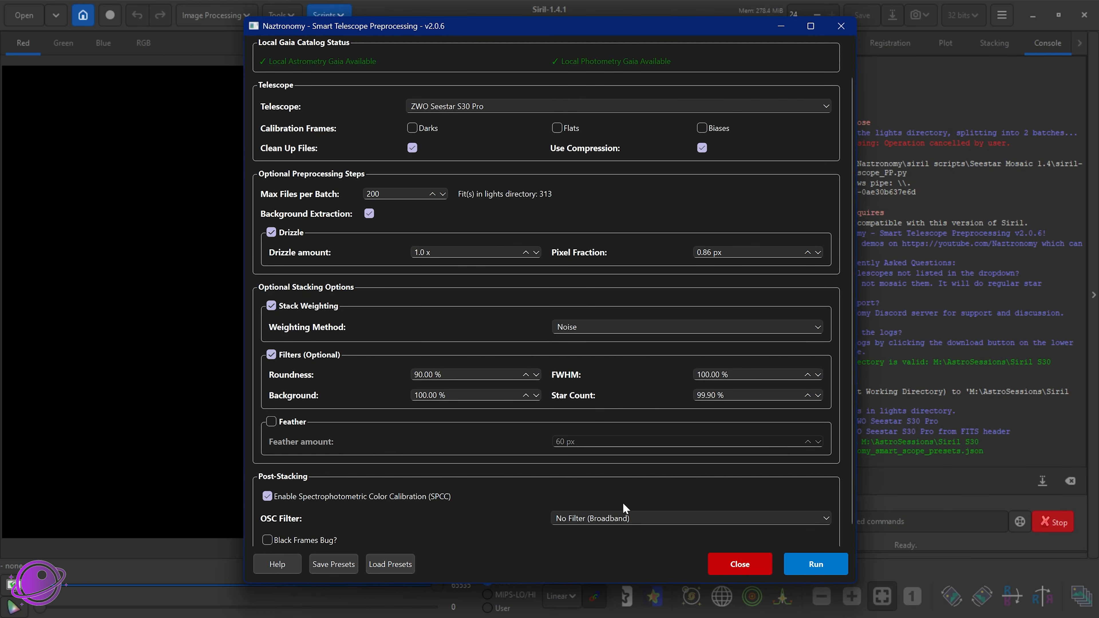
{"action": "left_click", "coordinate": [603, 514]}
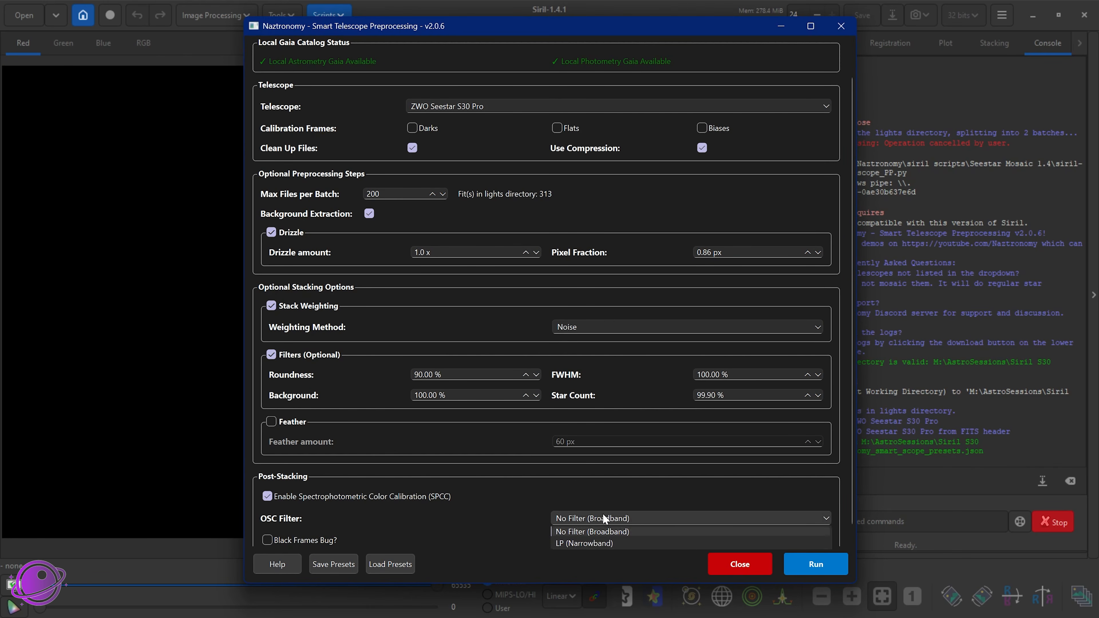
{"action": "left_click", "coordinate": [589, 543]}
{"action": "scroll", "coordinate": [536, 333], "scroll_direction": "up", "scroll_amount": 2}
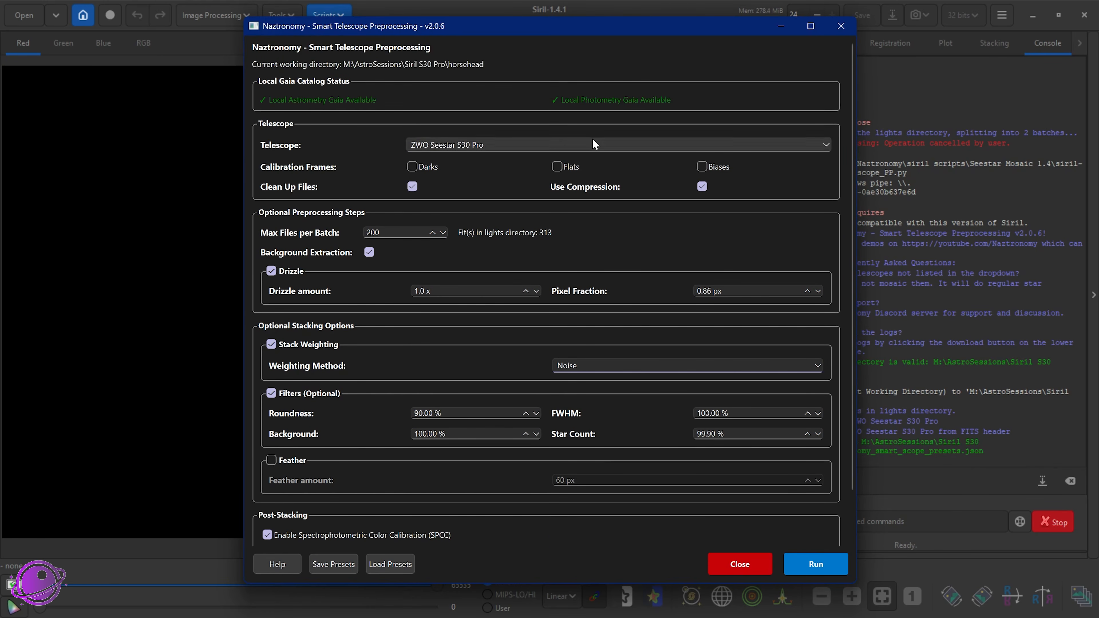
Step: Run the preprocessing script on the horsehead light frames and slightly reposition its window while it processes
{"action": "left_click", "coordinate": [810, 565]}
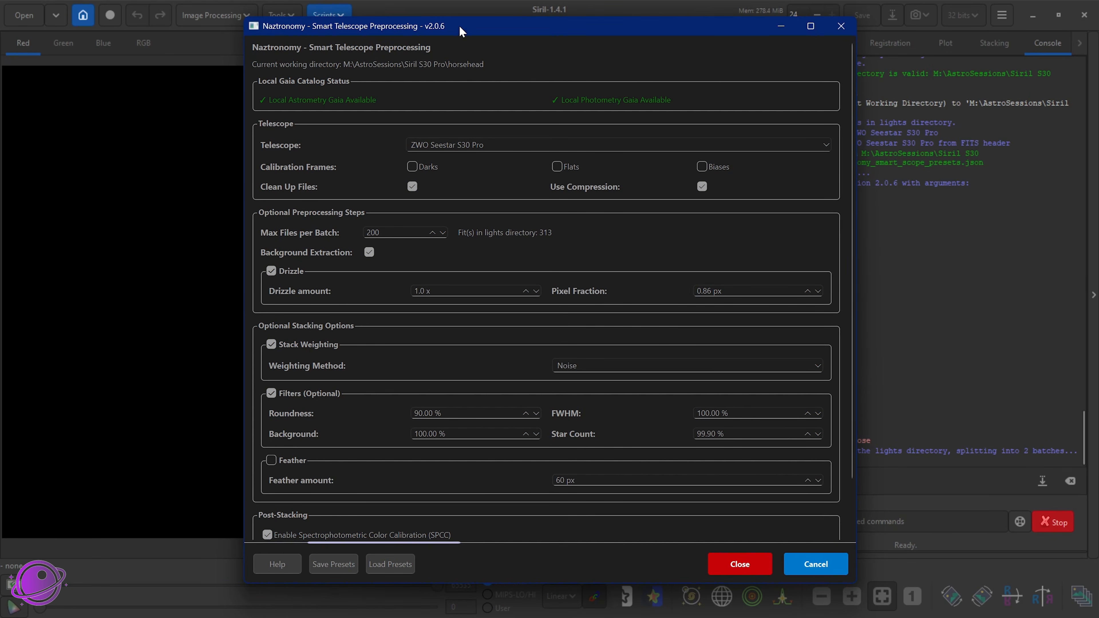
{"action": "mouse_move", "coordinate": [462, 26]}
{"action": "left_mouse_down"}
{"action": "mouse_move", "coordinate": [465, 7]}
{"action": "mouse_move", "coordinate": [467, 141]}
{"action": "mouse_move", "coordinate": [466, 38]}
{"action": "left_mouse_up"}
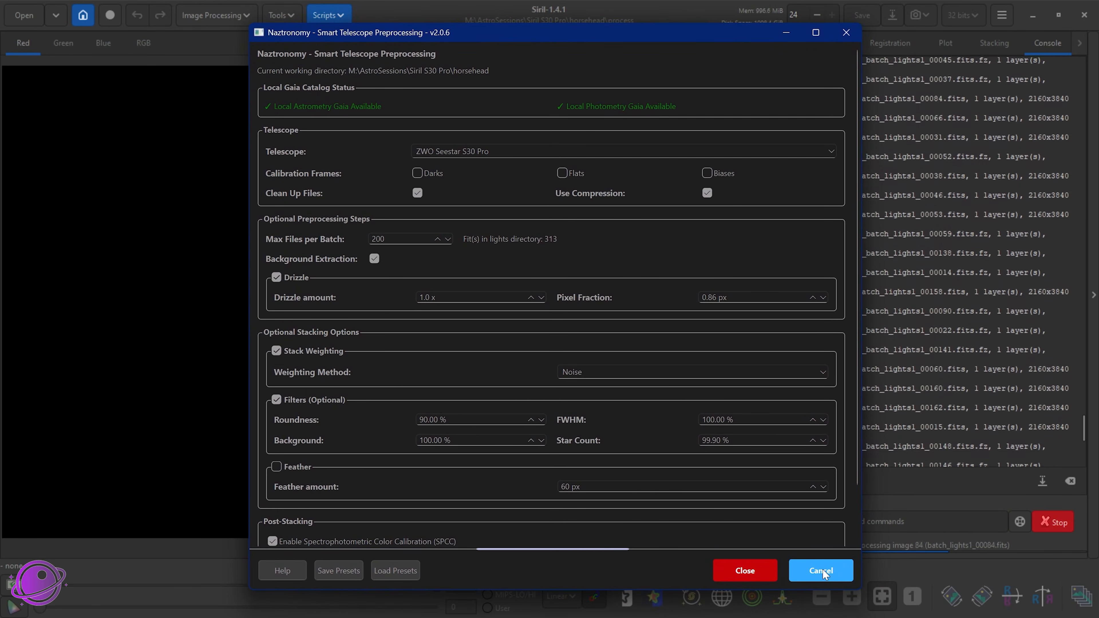
{"action": "left_click_drag", "start_coordinate": [523, 38], "coordinate": [524, 27]}
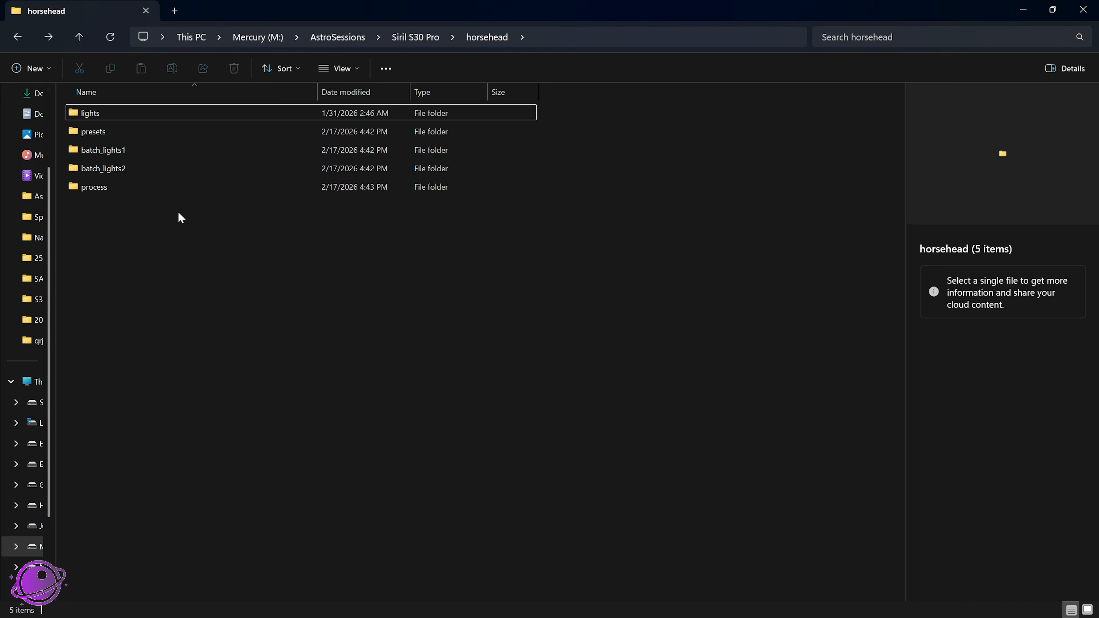
Step: Examine the split light frames inside the batch_lights1 and batch_lights2 folders of the horsehead directory in File Explorer
{"action": "left_click", "coordinate": [117, 155]}
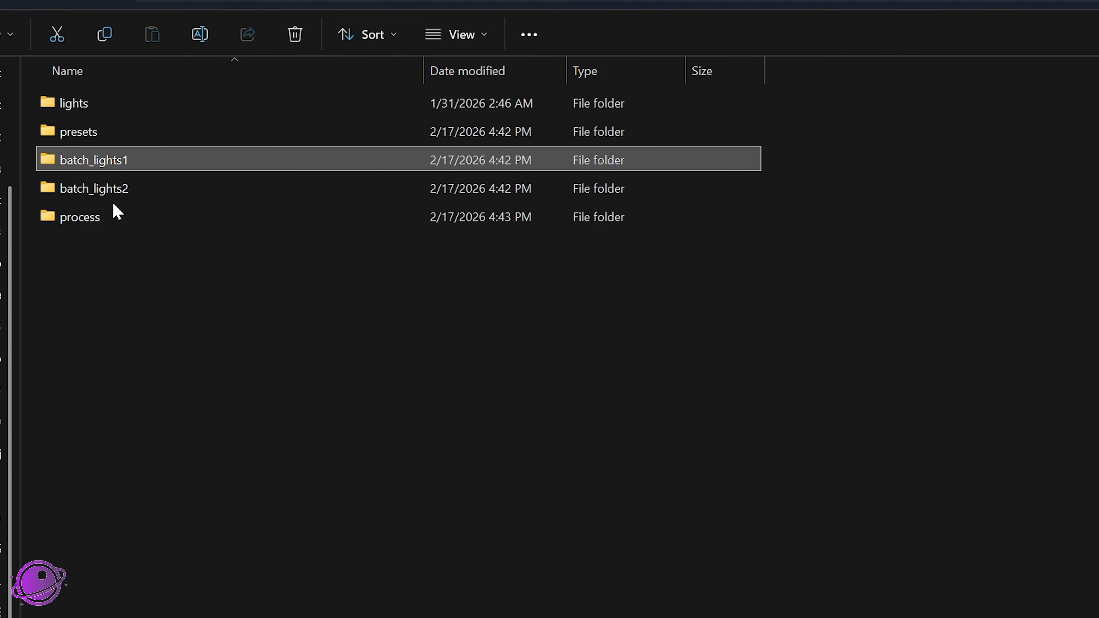
{"action": "double_click", "coordinate": [117, 161]}
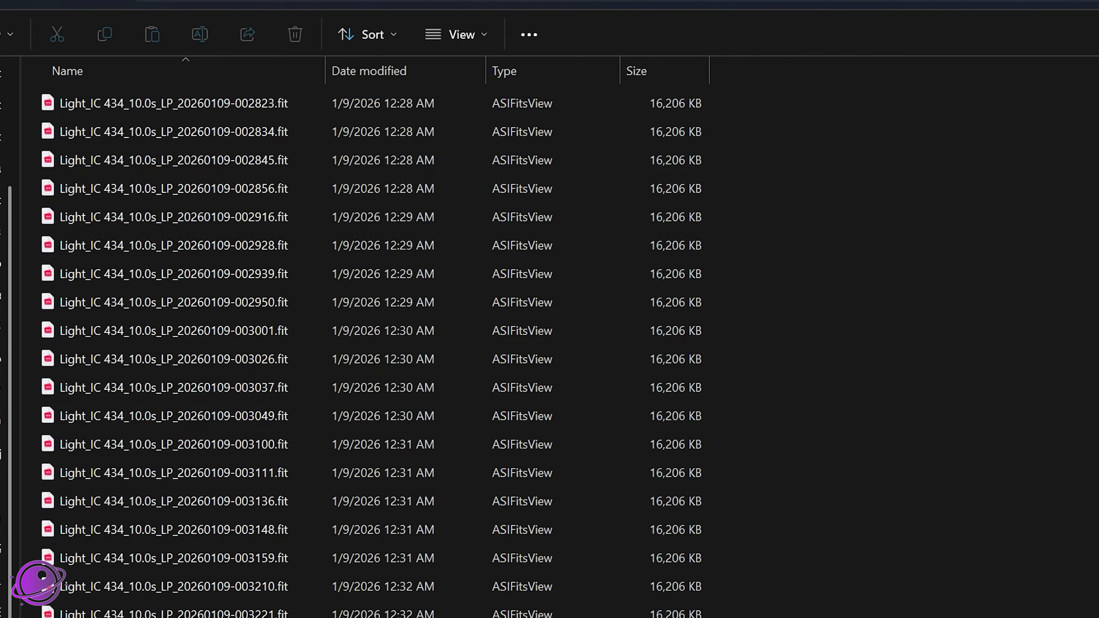
{"action": "key", "text": "alt+Left"}
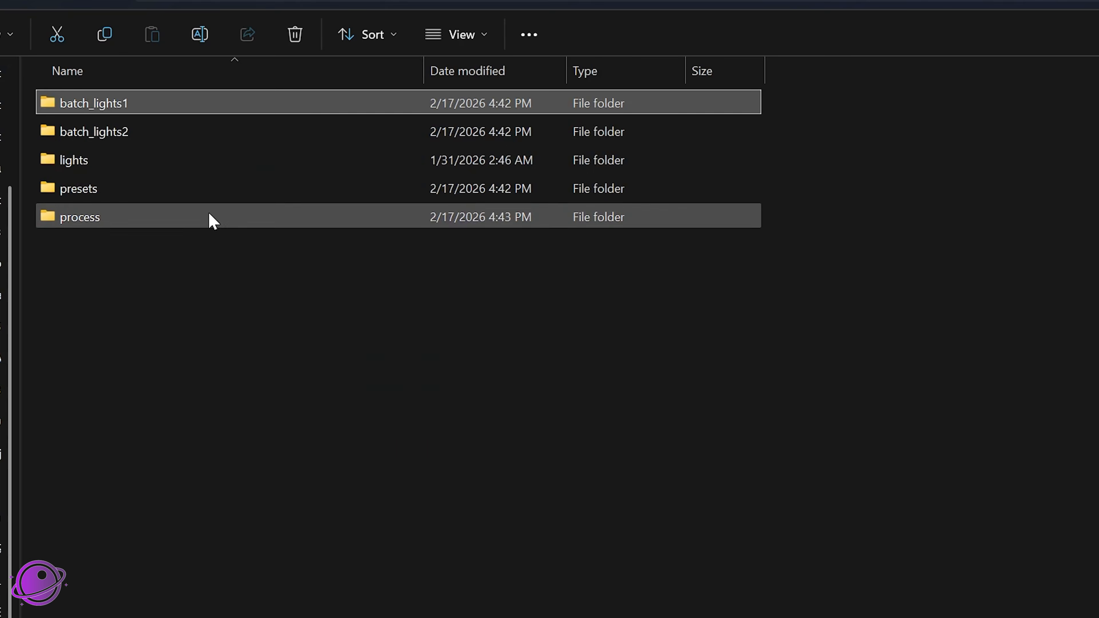
{"action": "double_click", "coordinate": [139, 134]}
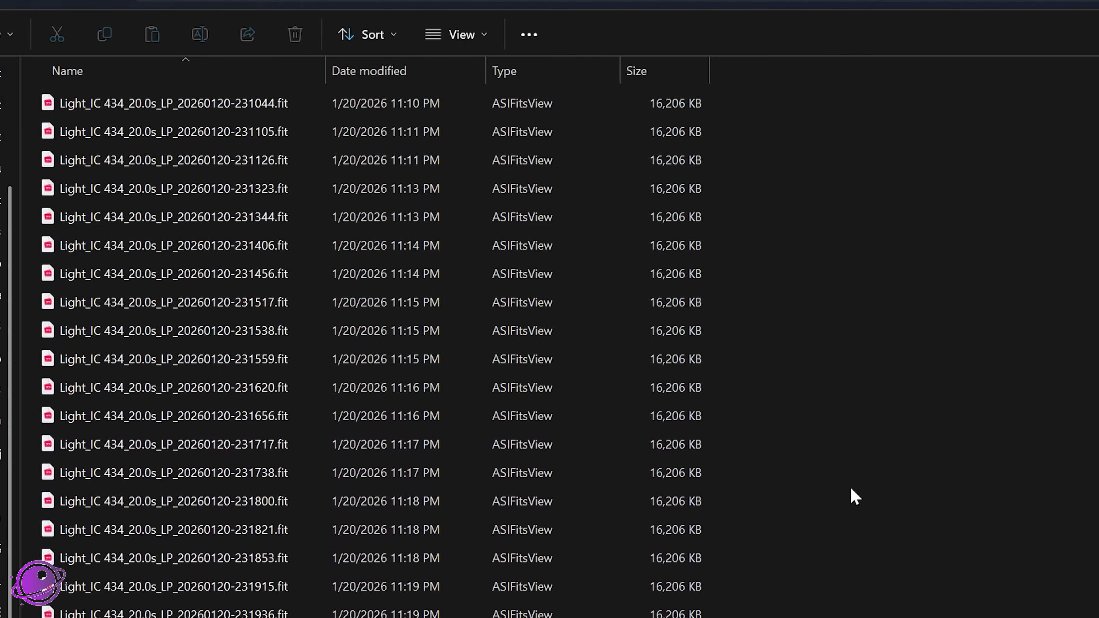
{"action": "key", "text": "alt+Left"}
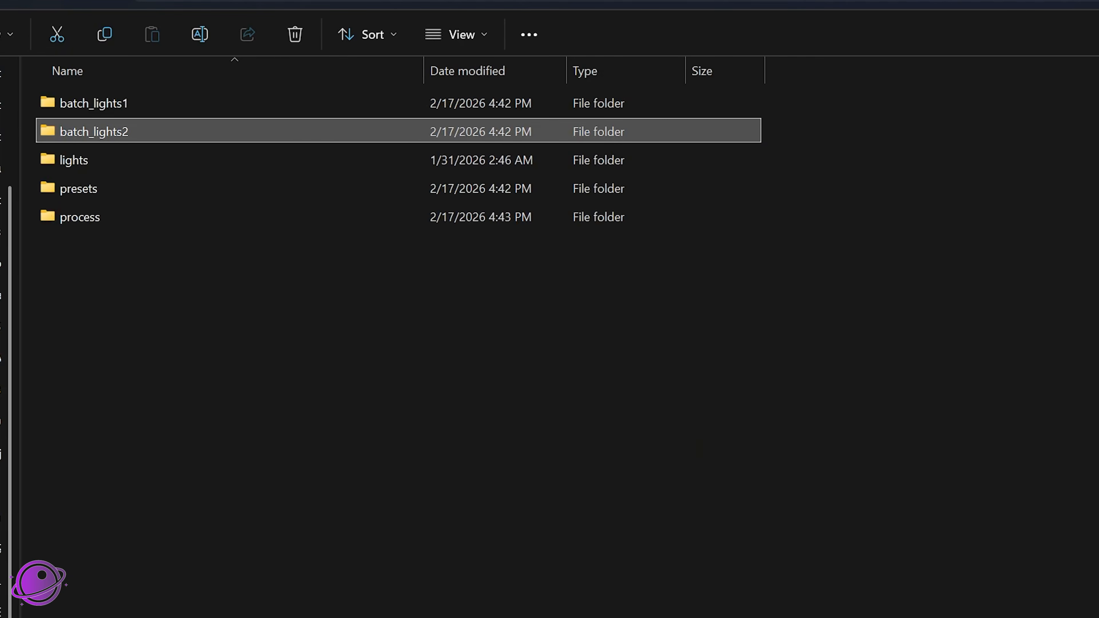
{"action": "left_click", "coordinate": [104, 103]}
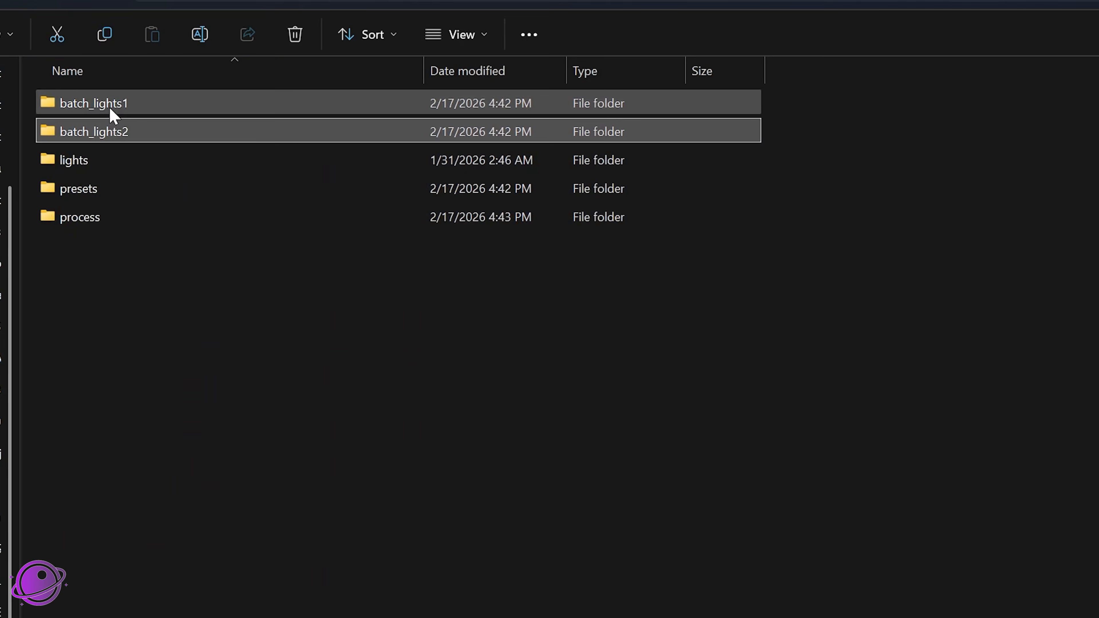
{"action": "left_click", "coordinate": [108, 133]}
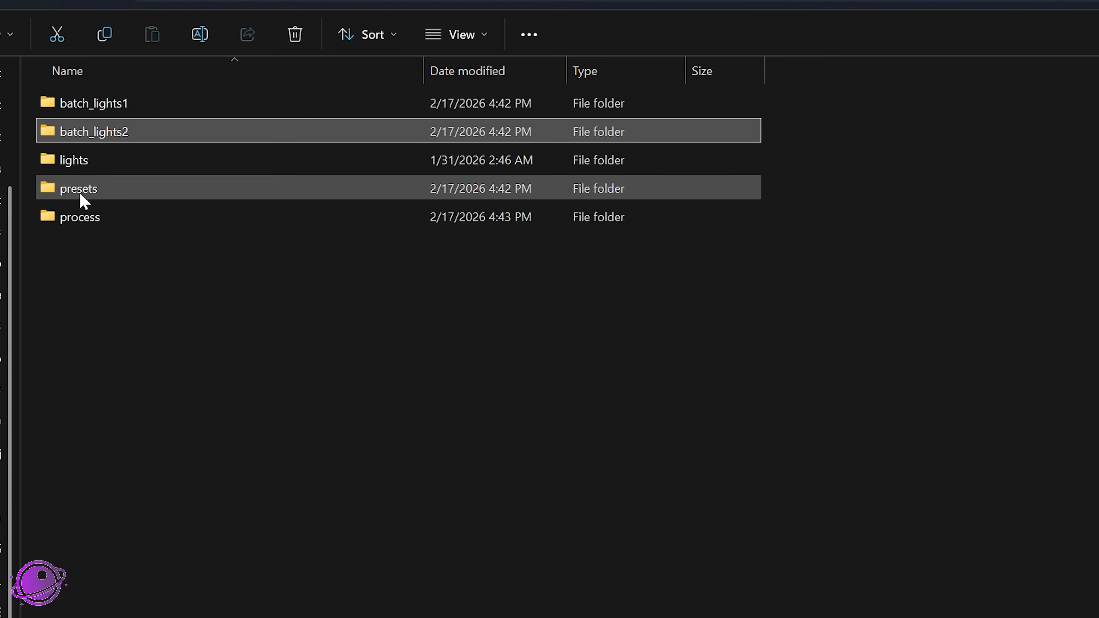
Step: Open the process folder, look through its compressed bkg_pp_batch_lights1 frames, and go back up to the horsehead folder
{"action": "double_click", "coordinate": [90, 215]}
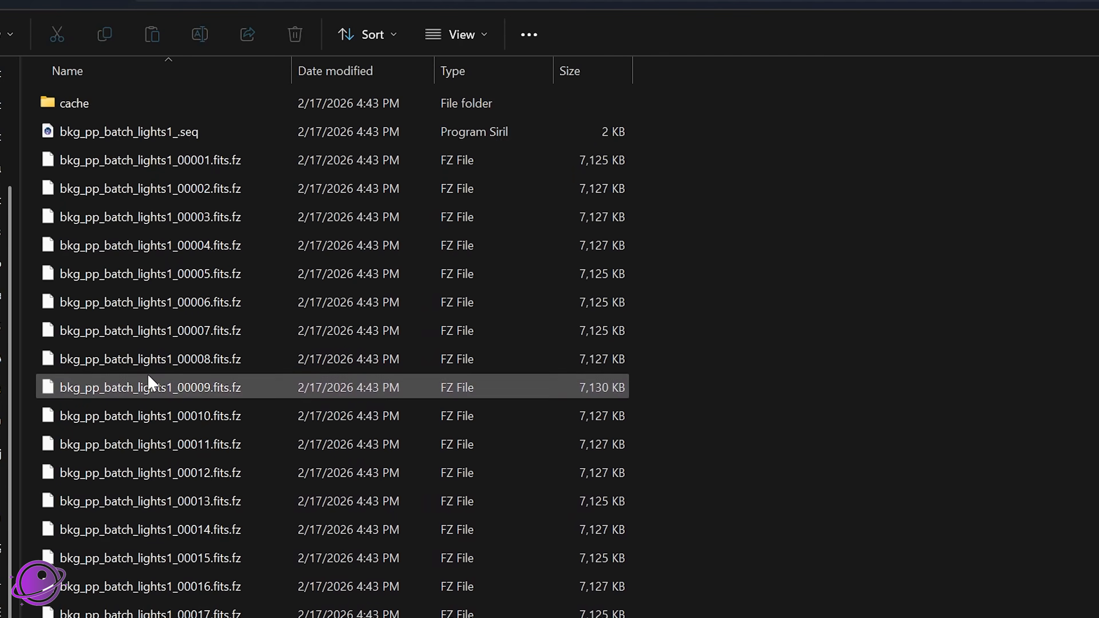
{"action": "scroll", "coordinate": [334, 351], "scroll_direction": "down", "scroll_amount": 20}
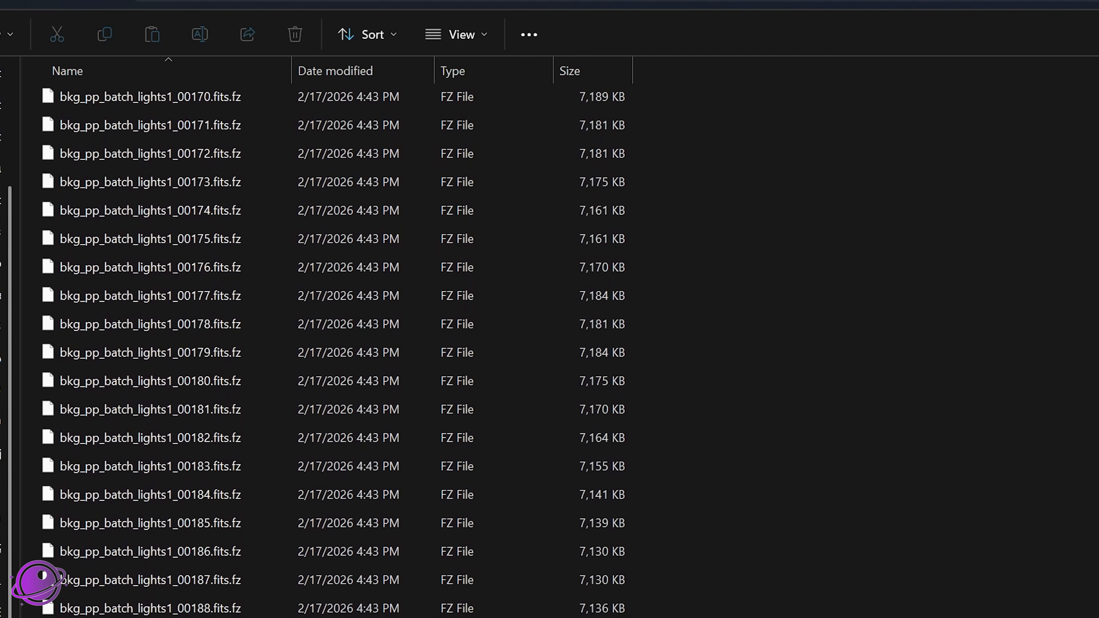
{"action": "left_click", "coordinate": [226, 509]}
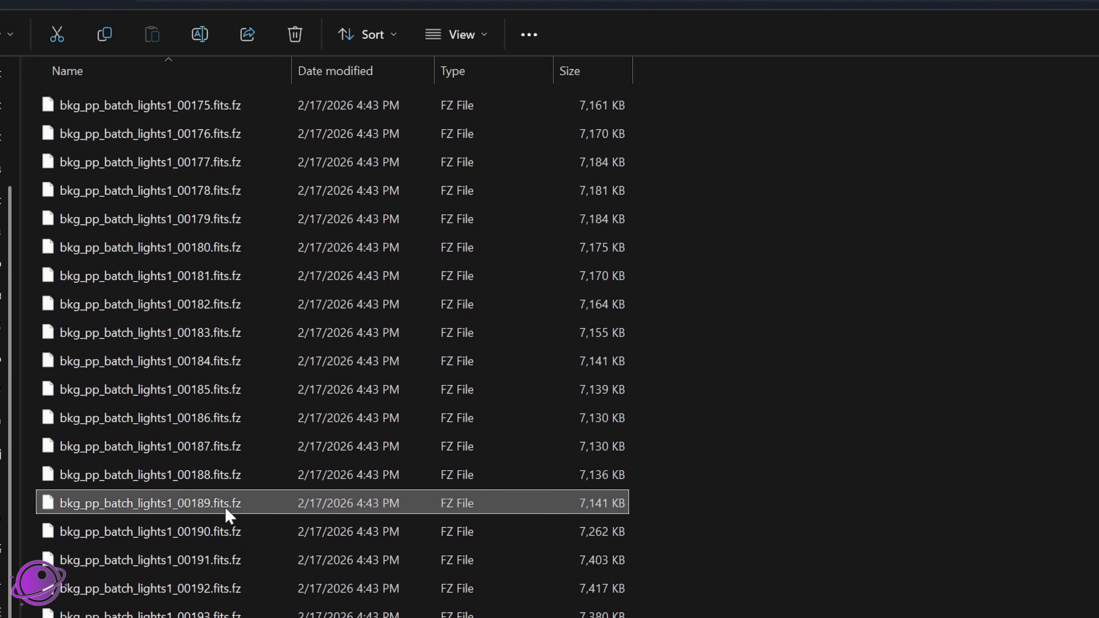
{"action": "scroll", "coordinate": [263, 346], "scroll_direction": "up", "scroll_amount": 1}
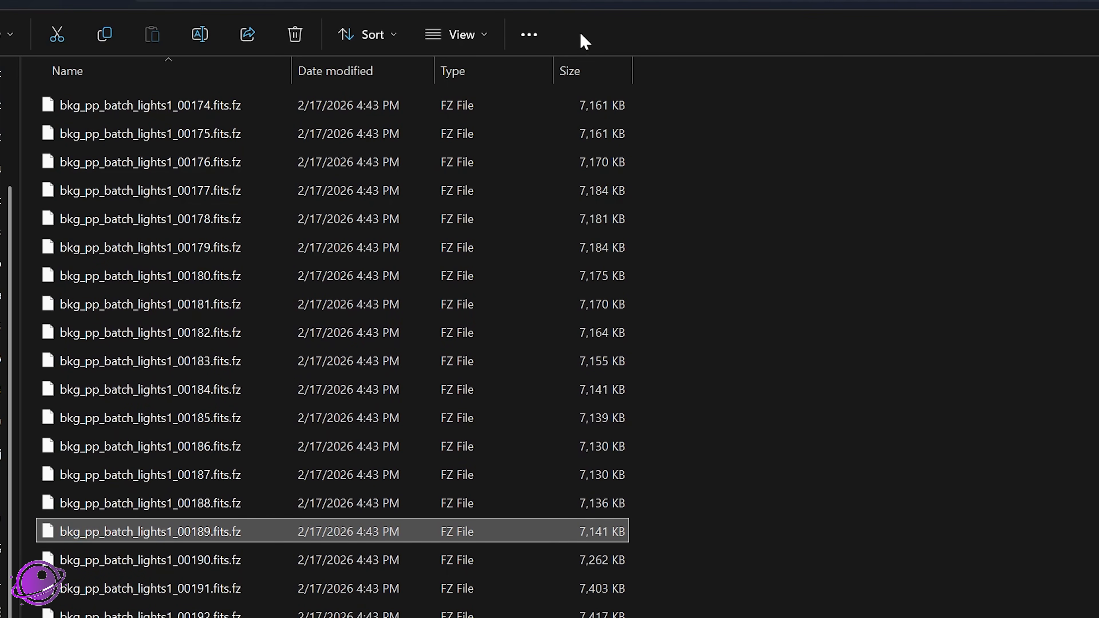
{"action": "key", "text": "alt+Up"}
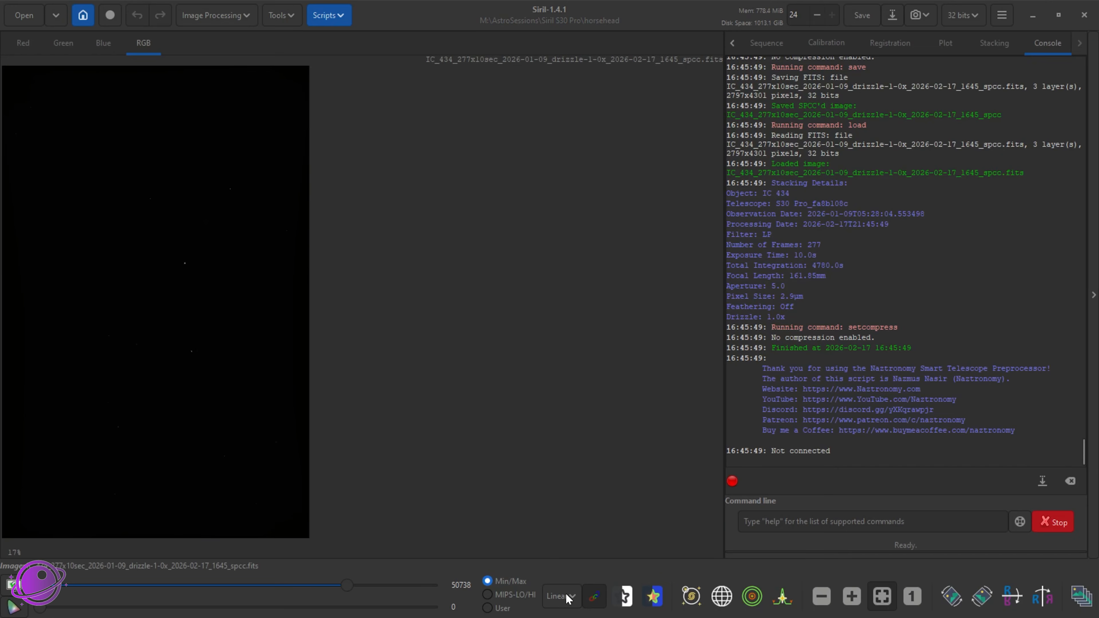
Step: Set the stacked IC 434 image's display mode to AutoStretch in Siril and inspect the nebula up close and in full
{"action": "left_click", "coordinate": [561, 596]}
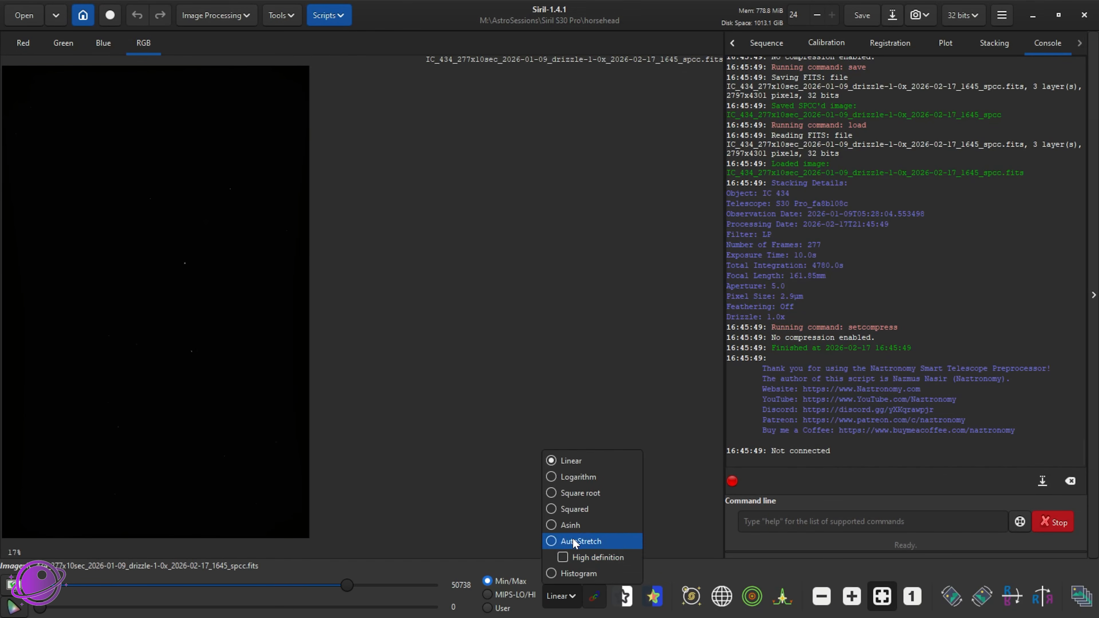
{"action": "left_click", "coordinate": [572, 541]}
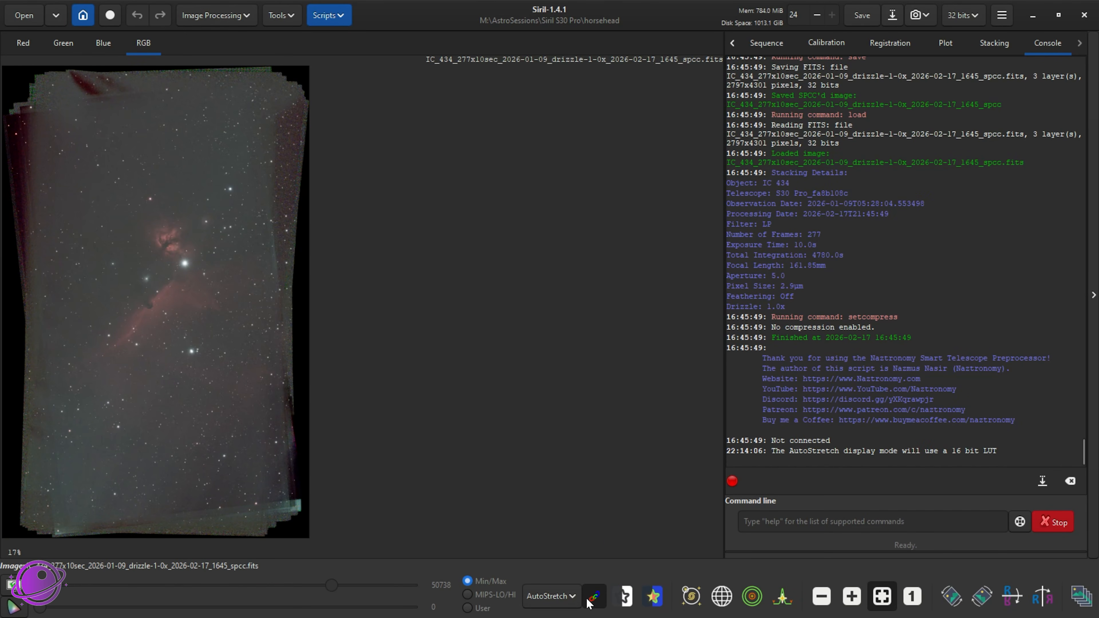
{"action": "scroll", "coordinate": [149, 254], "scroll_direction": "up", "scroll_amount": 1}
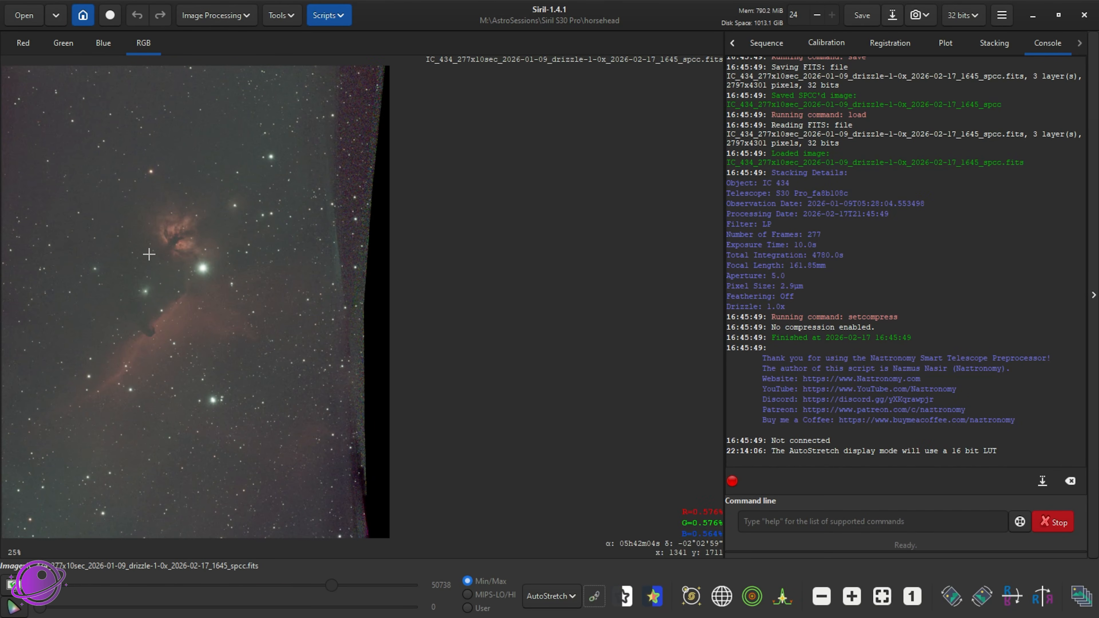
{"action": "scroll", "coordinate": [423, 310], "scroll_direction": "down", "scroll_amount": 2}
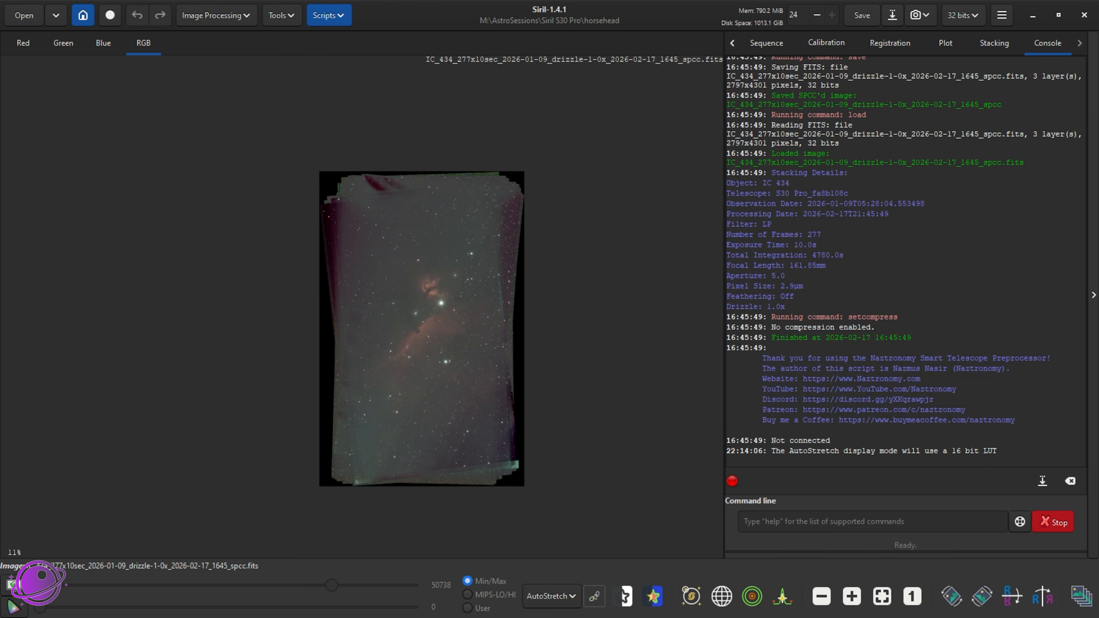
Step: Switch to File Explorer, widen the Name column in the horsehead folder, and examine the batch_lights2, batched and spcc stack files
{"action": "key", "text": "alt+Tab"}
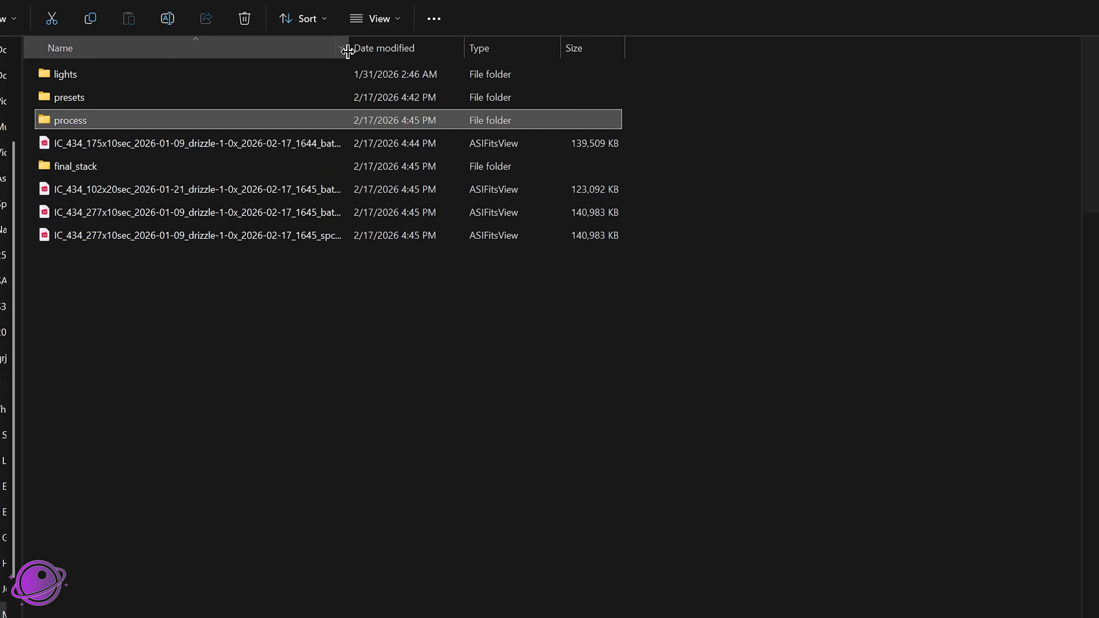
{"action": "left_click_drag", "start_coordinate": [347, 51], "coordinate": [497, 47]}
{"action": "left_click", "coordinate": [344, 222]}
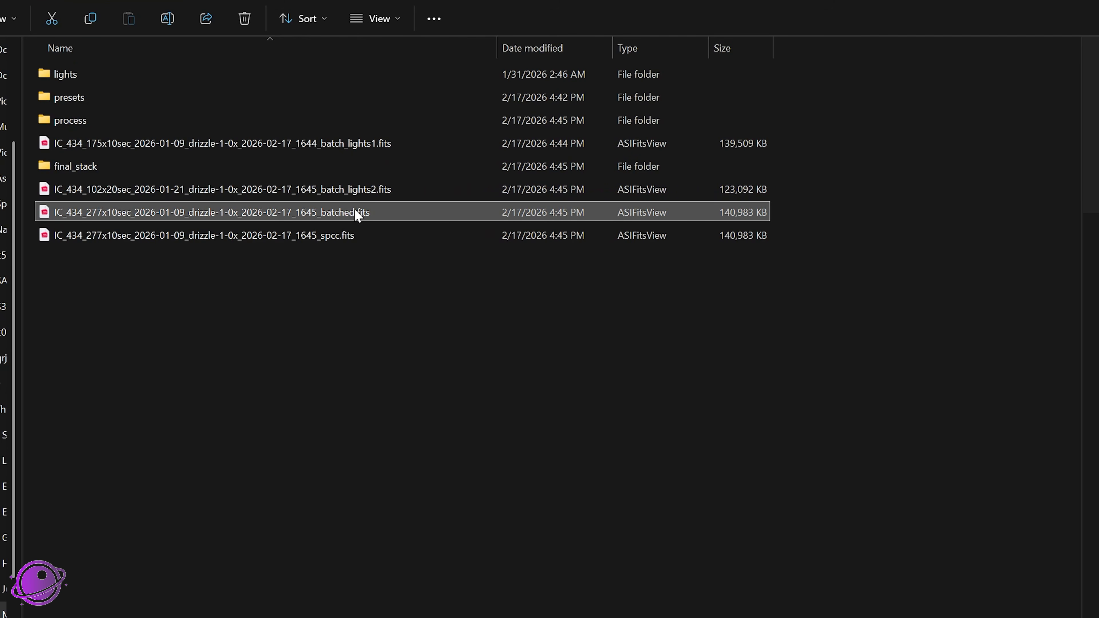
{"action": "left_click", "coordinate": [351, 194]}
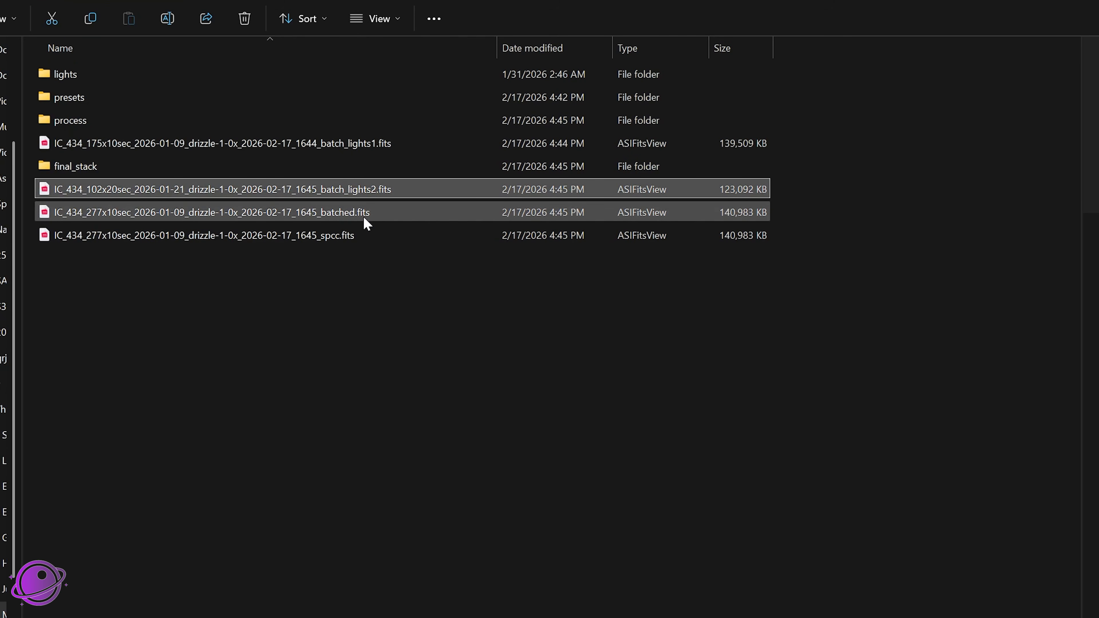
{"action": "left_click", "coordinate": [339, 218]}
{"action": "left_click", "coordinate": [370, 235]}
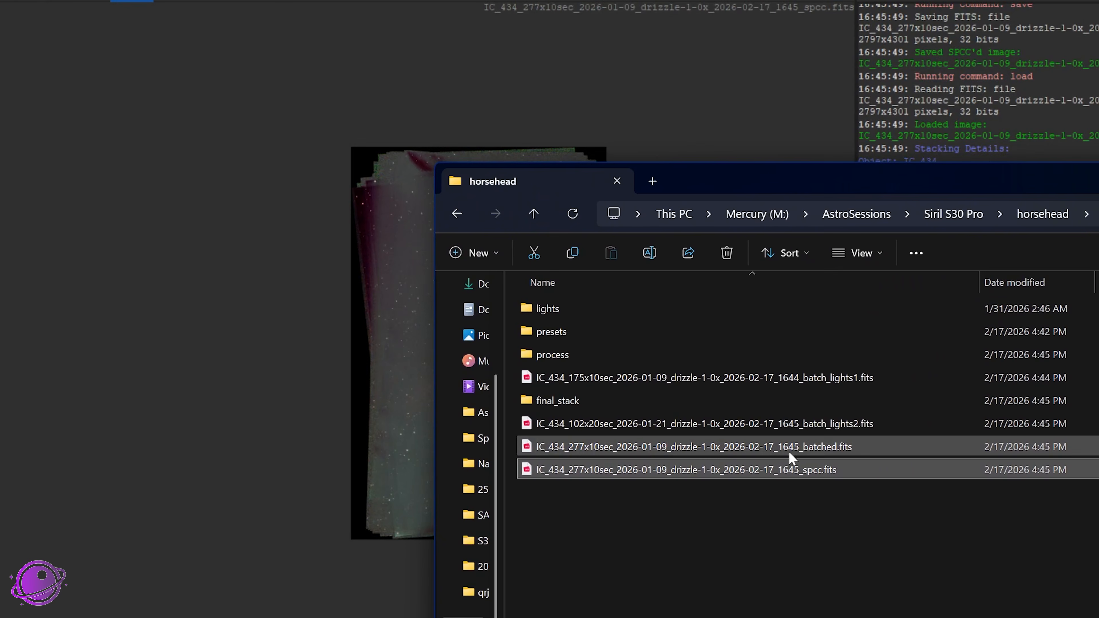
Step: Load IC_434_277x10sec_2026-01-09_drizzle-1-0x_2026-02-17_1645_batched.fits from File Explorer into Siril, replacing the currently open image
{"action": "left_click_drag", "start_coordinate": [791, 458], "coordinate": [1, 277]}
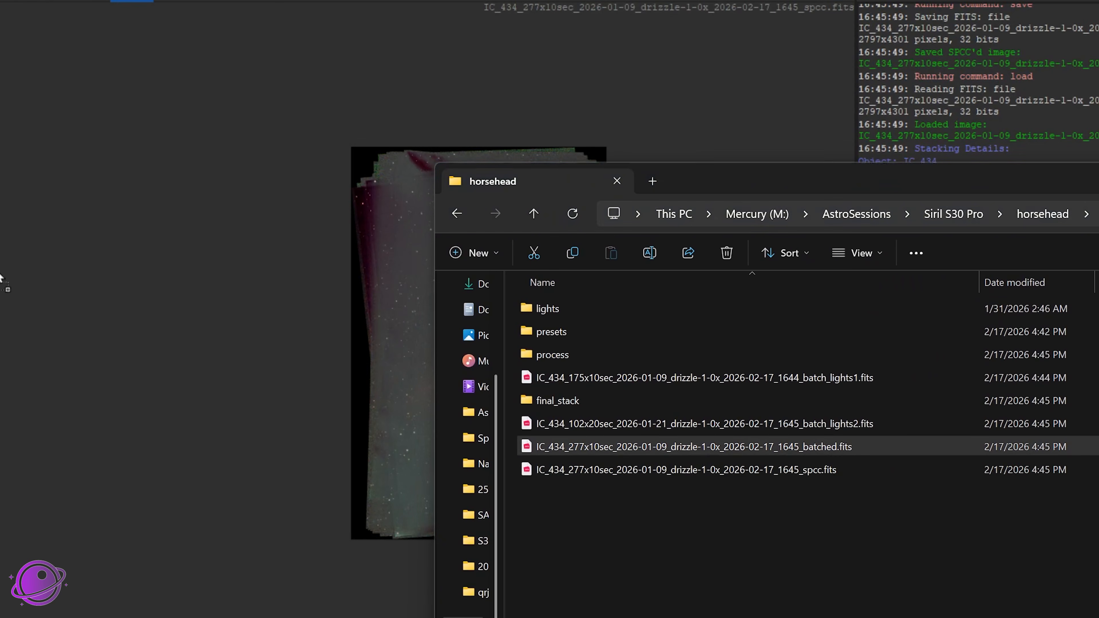
{"action": "left_click_drag", "start_coordinate": [241, 200], "coordinate": [241, 200]}
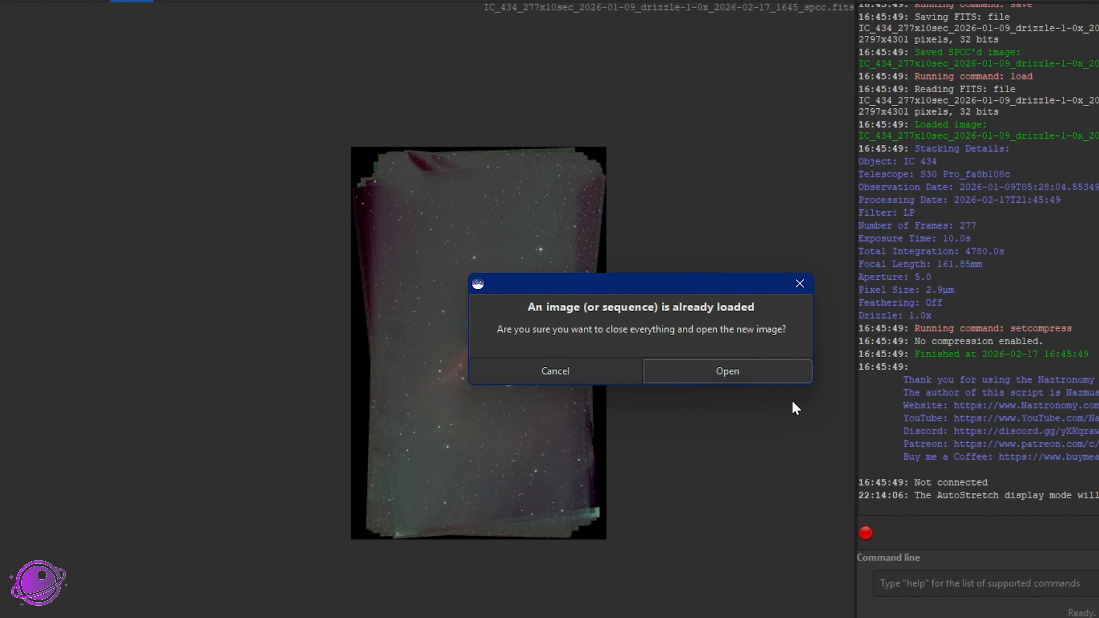
{"action": "left_click", "coordinate": [763, 373]}
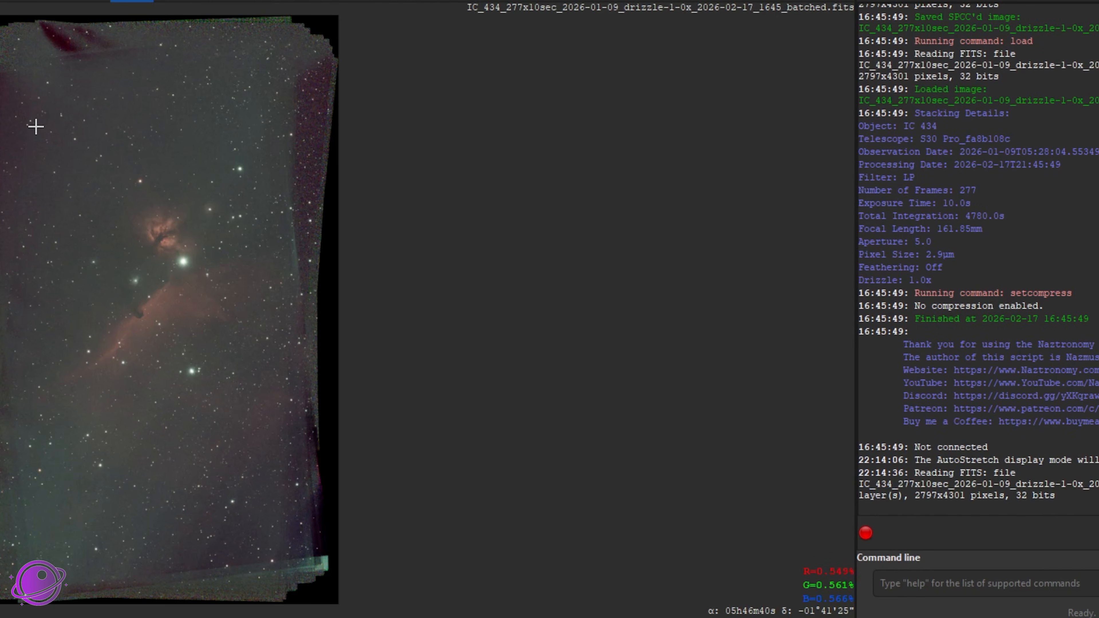
Step: Crop the batched image to a portrait area around the nebula, excluding the ragged stacking edges
{"action": "left_click_drag", "start_coordinate": [27, 91], "coordinate": [279, 480]}
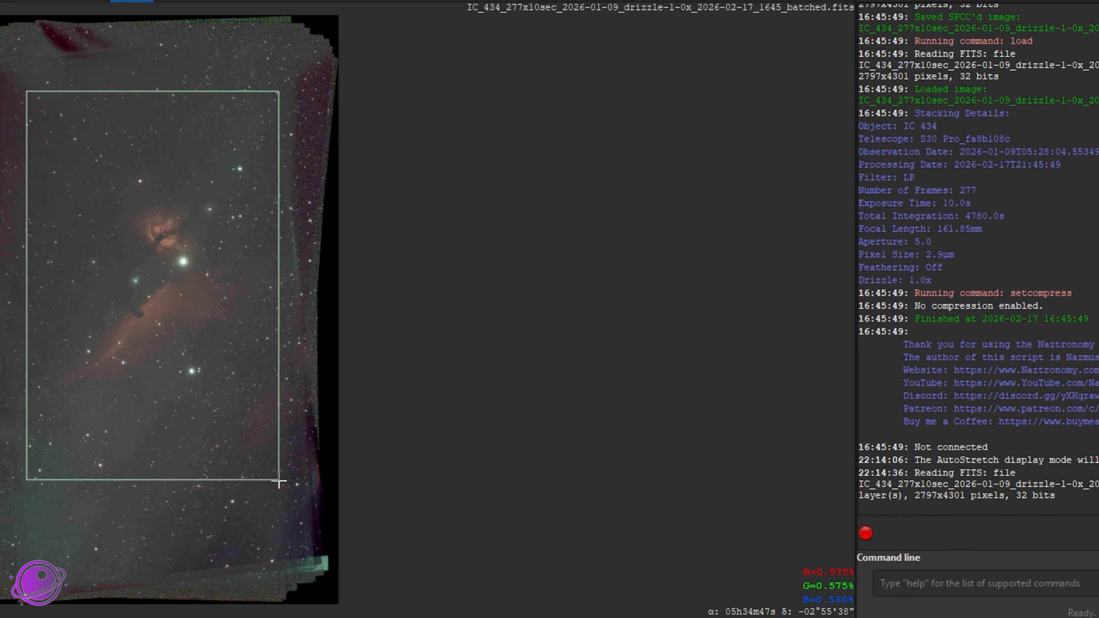
{"action": "right_click", "coordinate": [173, 329]}
{"action": "mouse_move", "coordinate": [241, 462]}
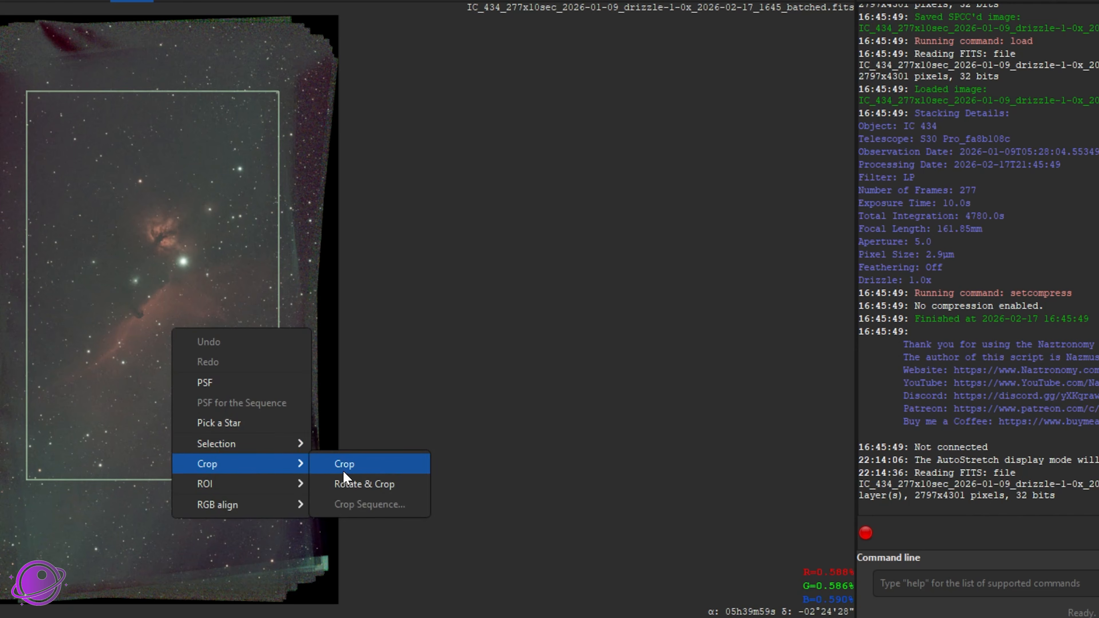
{"action": "left_click", "coordinate": [342, 462]}
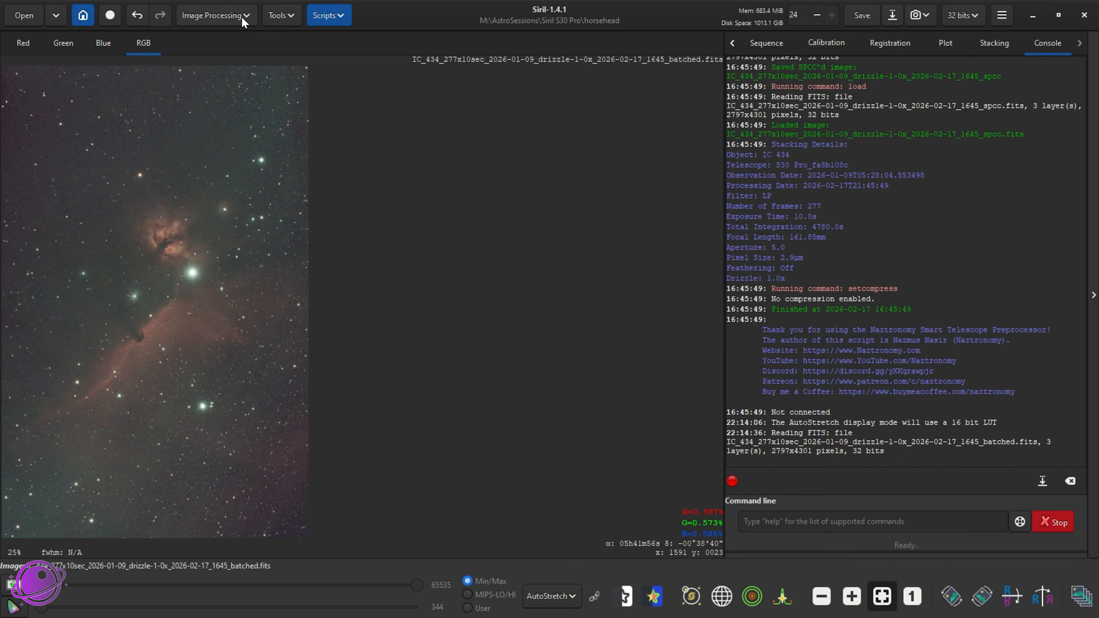
Step: Open Spectrophotometric Color Calibration and choose Sony IMX585 as the OSC sensor and ZWO Seestar LP as the OSC filter
{"action": "left_click", "coordinate": [234, 2]}
{"action": "left_click", "coordinate": [172, 74]}
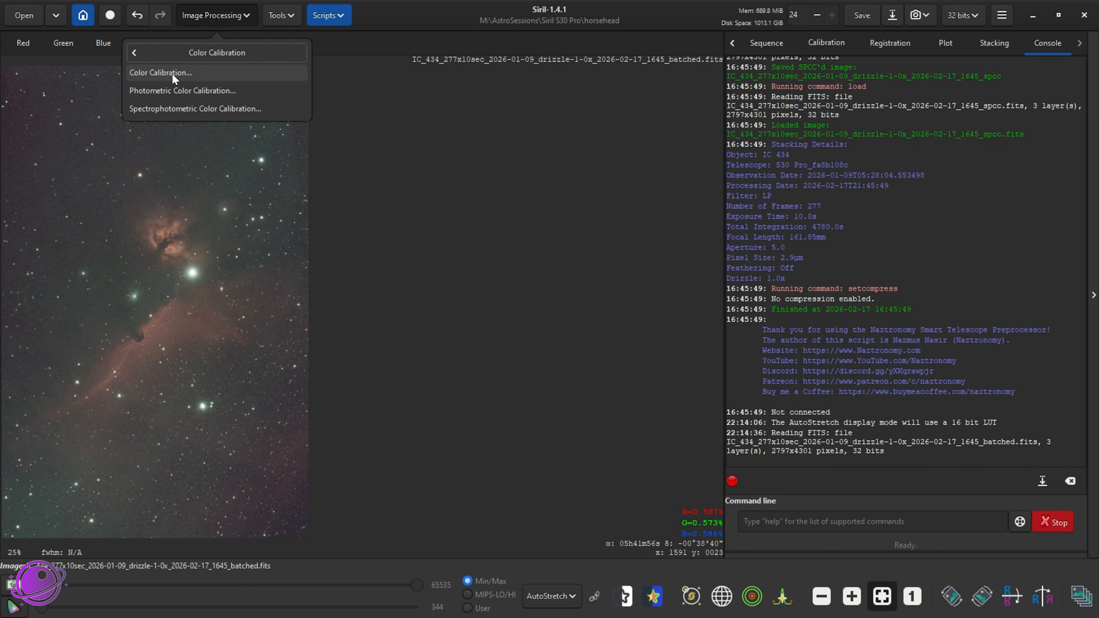
{"action": "left_click", "coordinate": [195, 109]}
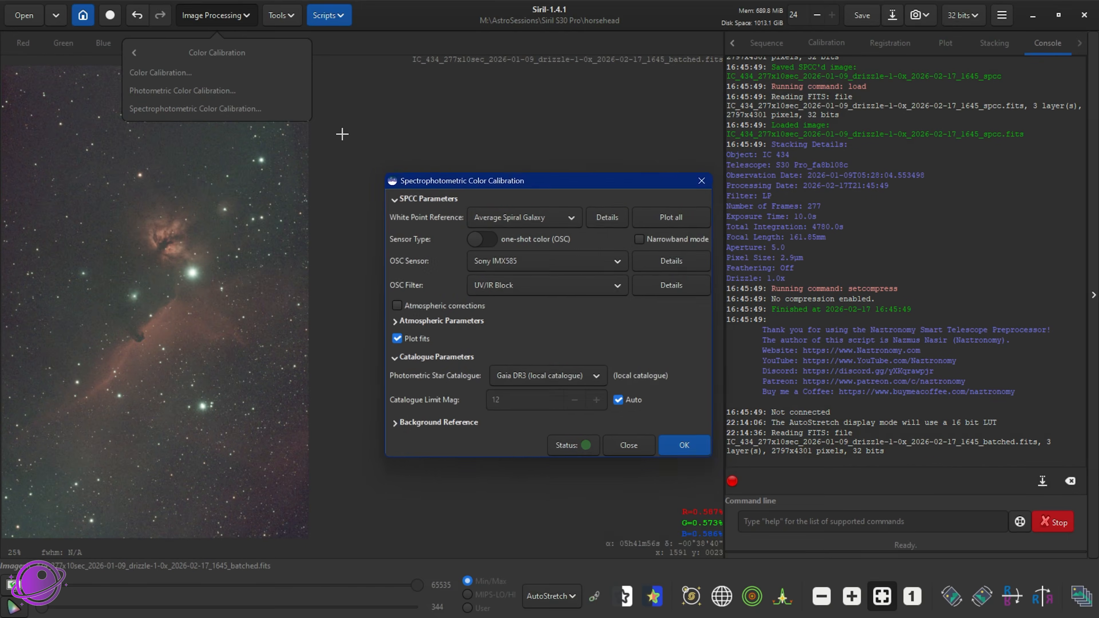
{"action": "left_click", "coordinate": [487, 234]}
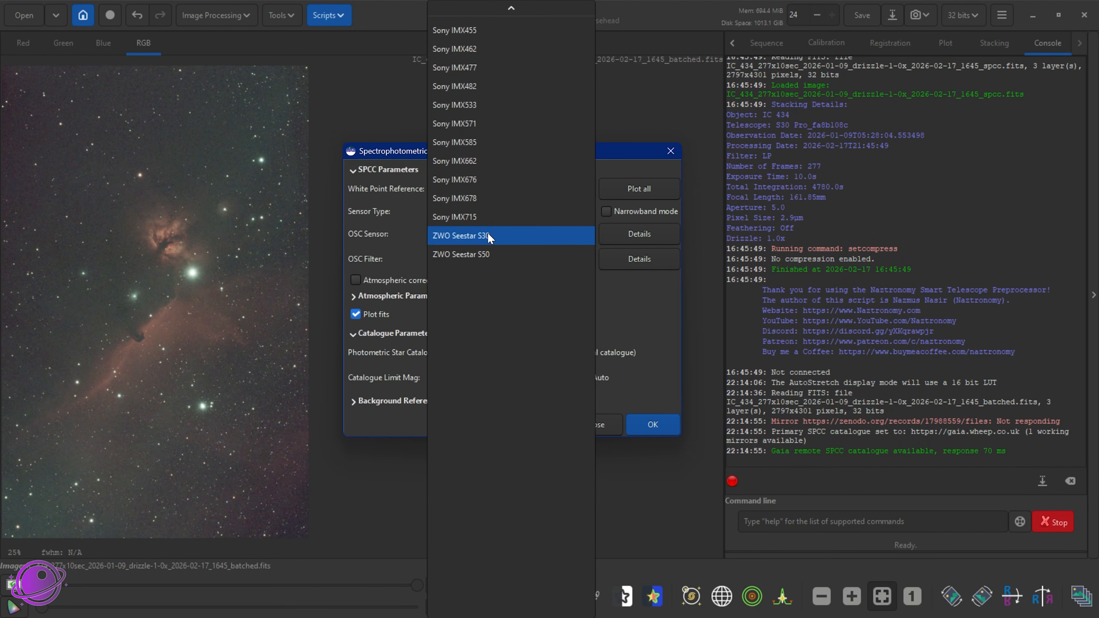
{"action": "left_click", "coordinate": [487, 142]}
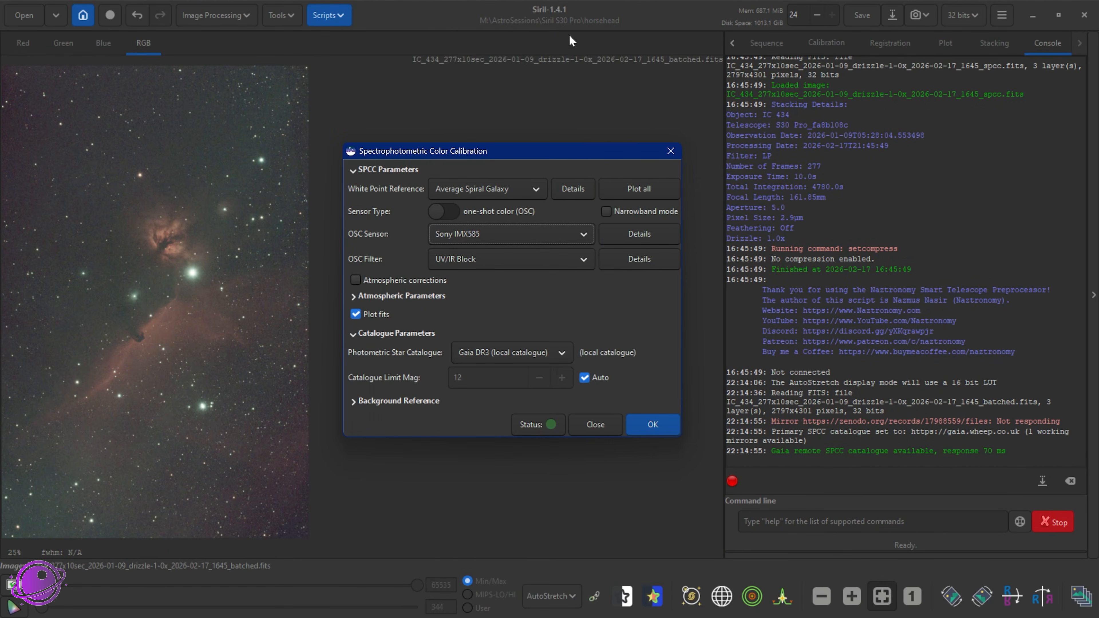
{"action": "left_click", "coordinate": [445, 262]}
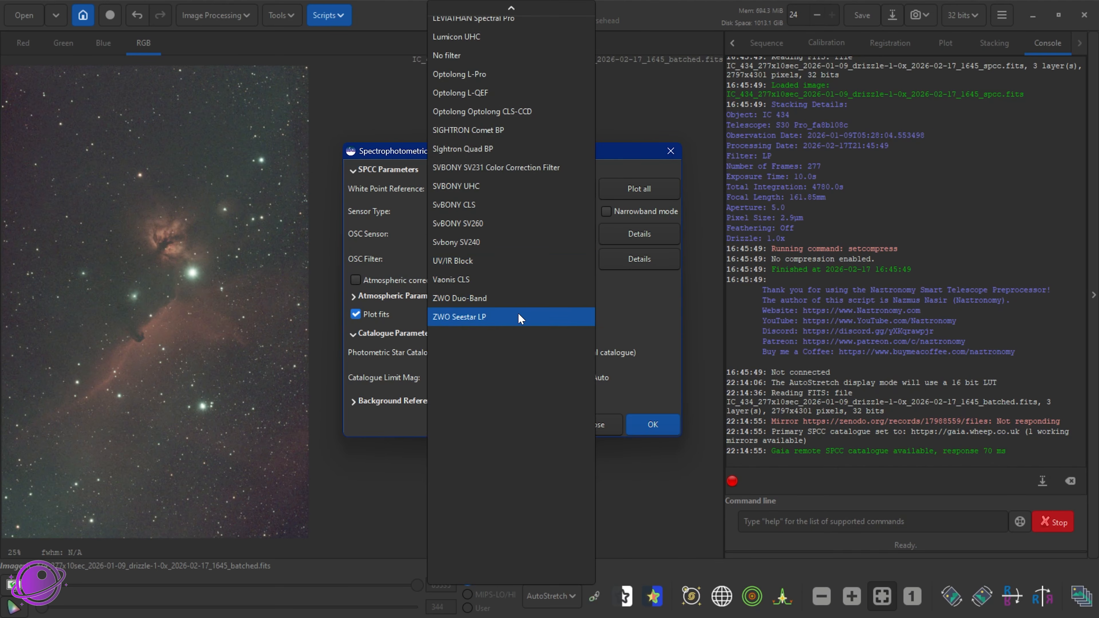
{"action": "left_click", "coordinate": [470, 323]}
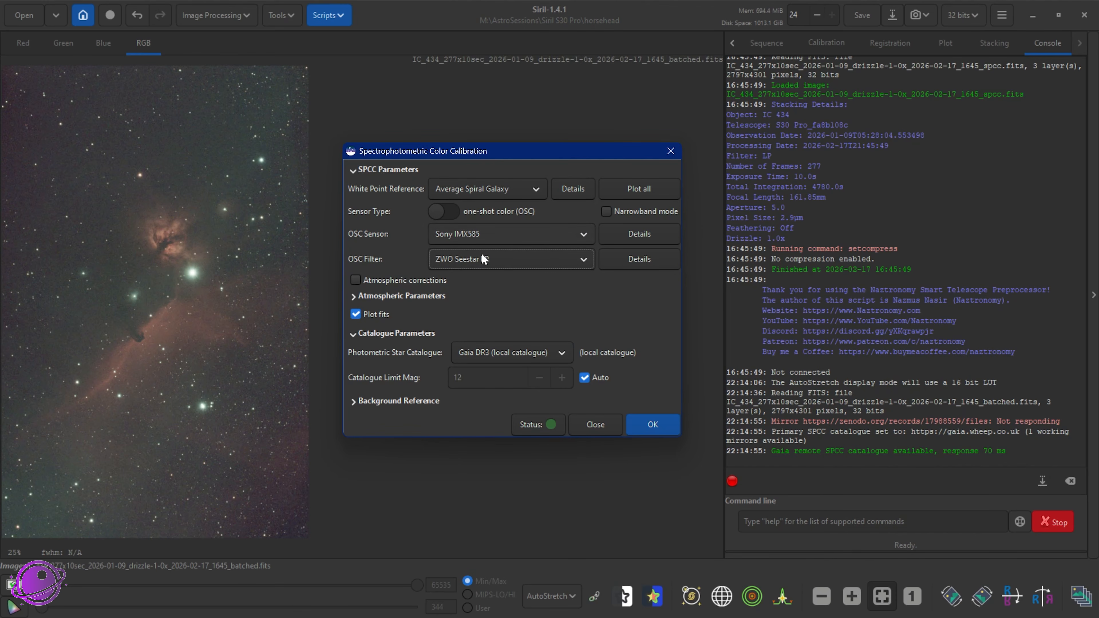
Step: Run the spectrophotometric color calibration on the cropped image, then close the white balance plots and the calibration dialog
{"action": "left_click", "coordinate": [657, 424]}
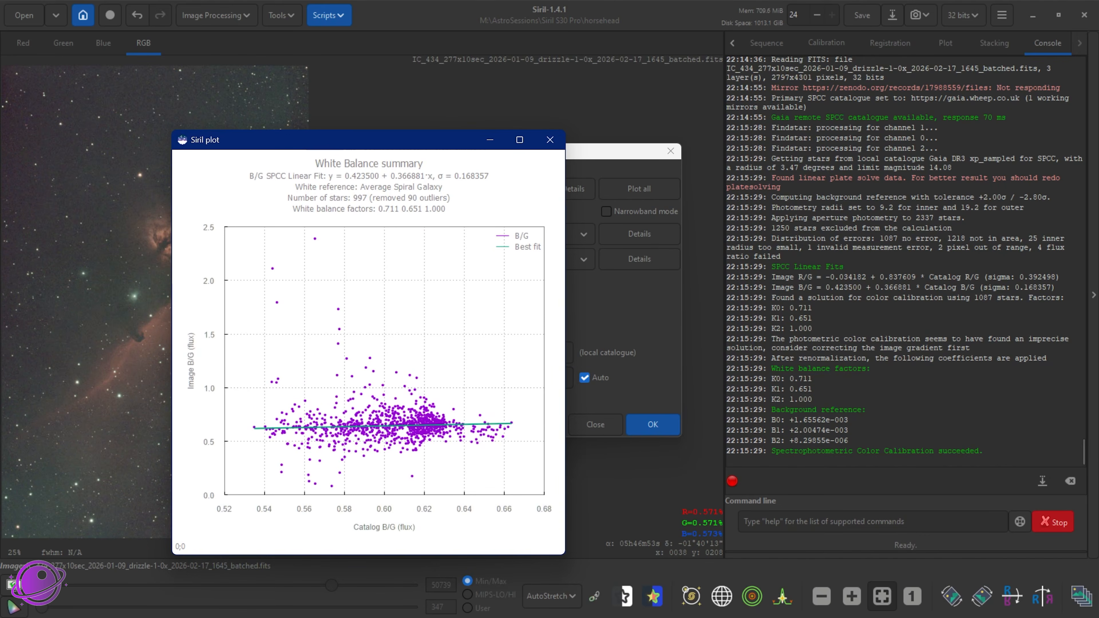
{"action": "left_click_drag", "start_coordinate": [459, 144], "coordinate": [555, 135]}
{"action": "left_click", "coordinate": [643, 125]}
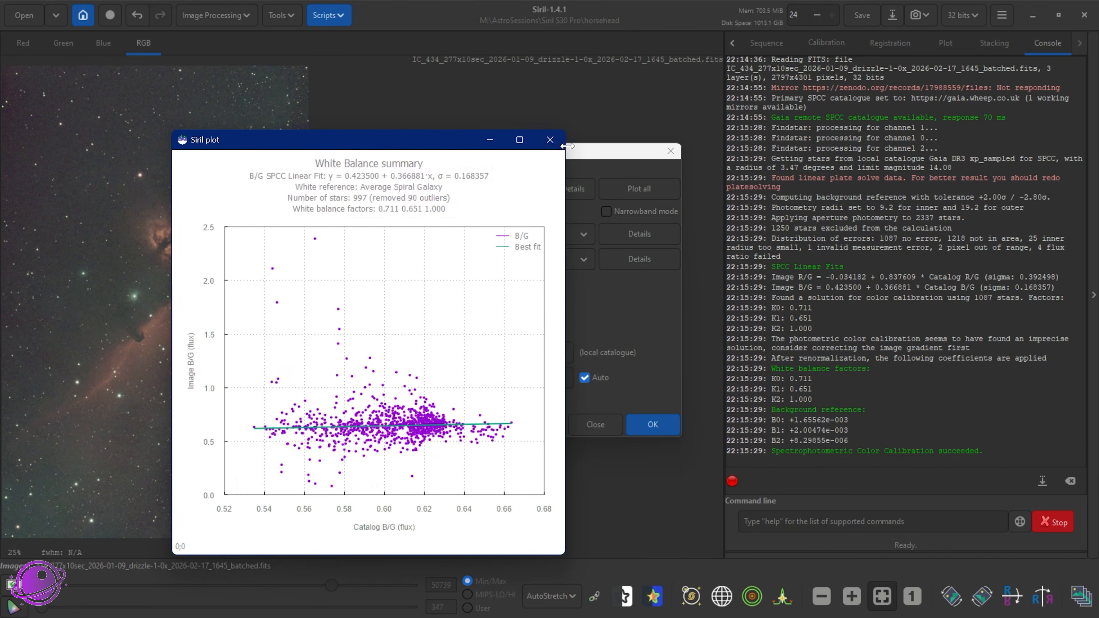
{"action": "left_click", "coordinate": [550, 140]}
{"action": "left_click", "coordinate": [671, 150]}
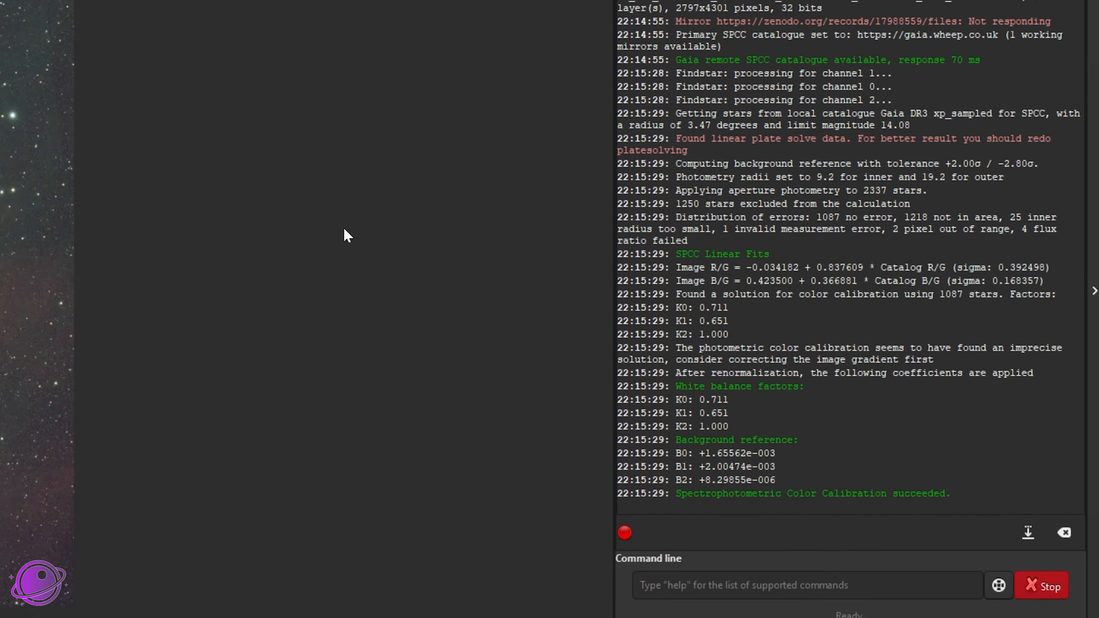
Step: Examine the console's stacking details, including drizzle, feathering and total integration, and the setcompress command entry
{"action": "scroll", "coordinate": [827, 405], "scroll_direction": "up", "scroll_amount": 10}
{"action": "scroll", "coordinate": [739, 437], "scroll_direction": "up", "scroll_amount": 5}
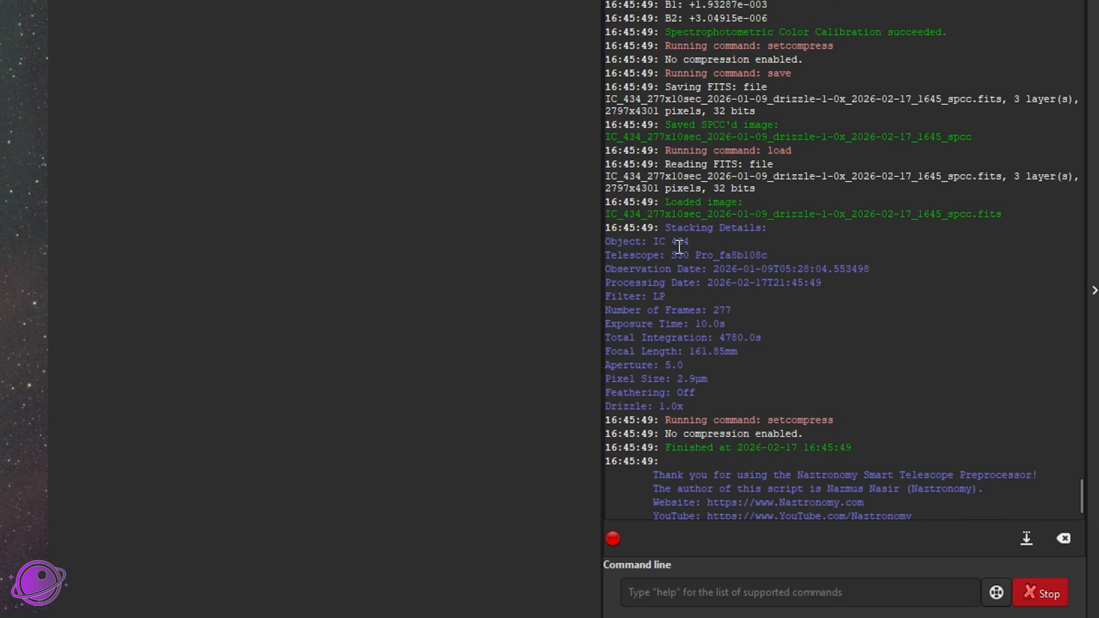
{"action": "left_click_drag", "start_coordinate": [696, 411], "coordinate": [597, 409]}
{"action": "left_click_drag", "start_coordinate": [707, 388], "coordinate": [584, 389]}
{"action": "left_click_drag", "start_coordinate": [762, 338], "coordinate": [719, 338]}
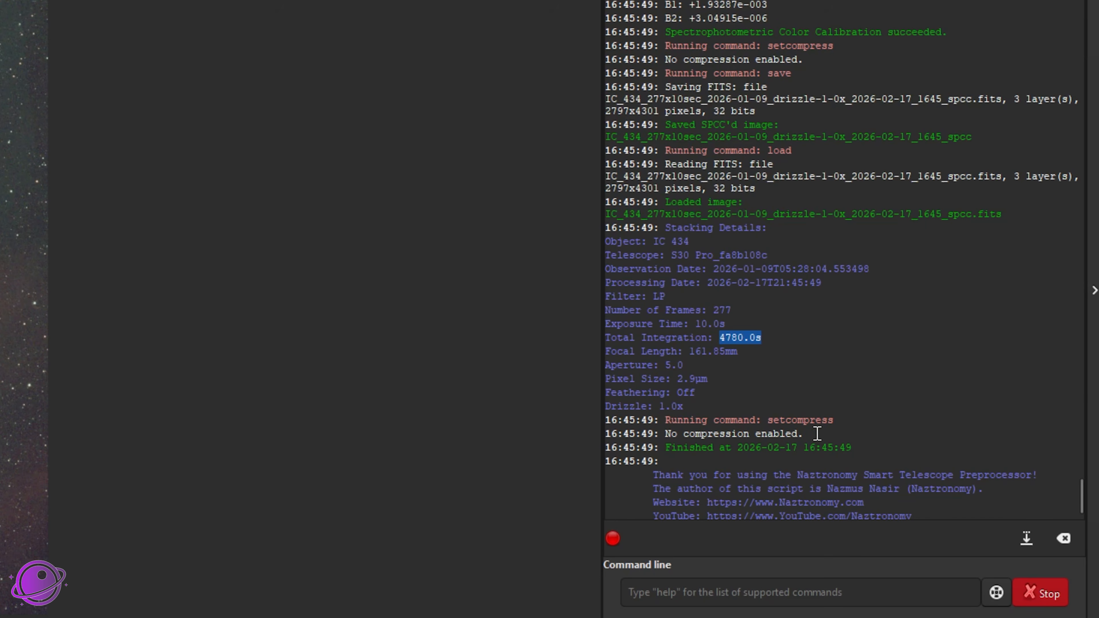
{"action": "left_click_drag", "start_coordinate": [816, 433], "coordinate": [563, 422]}
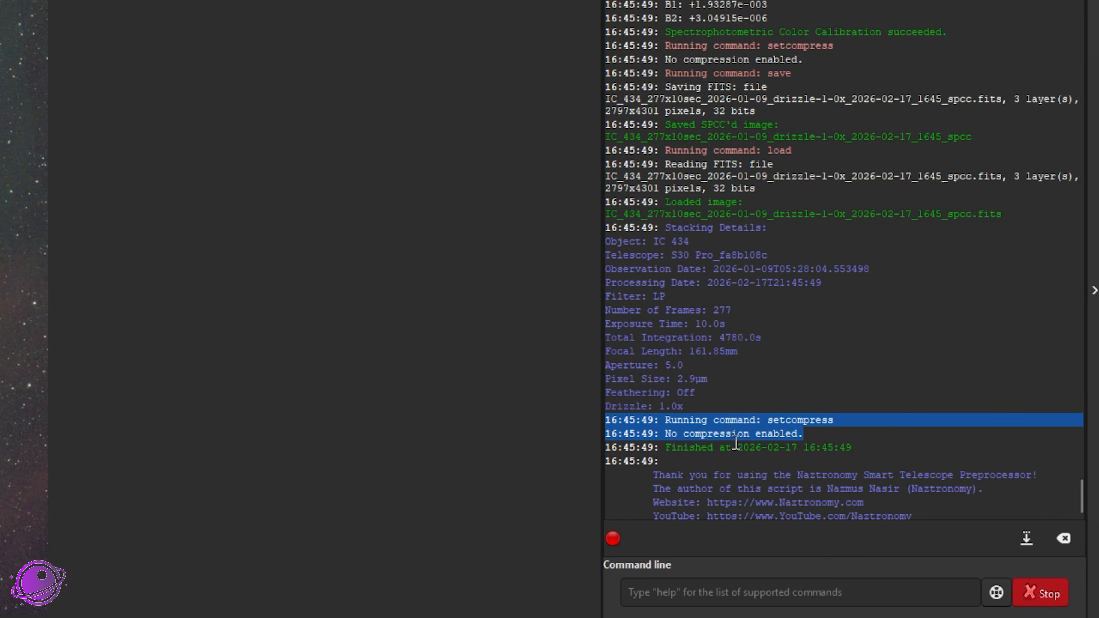
{"action": "left_click", "coordinate": [766, 423]}
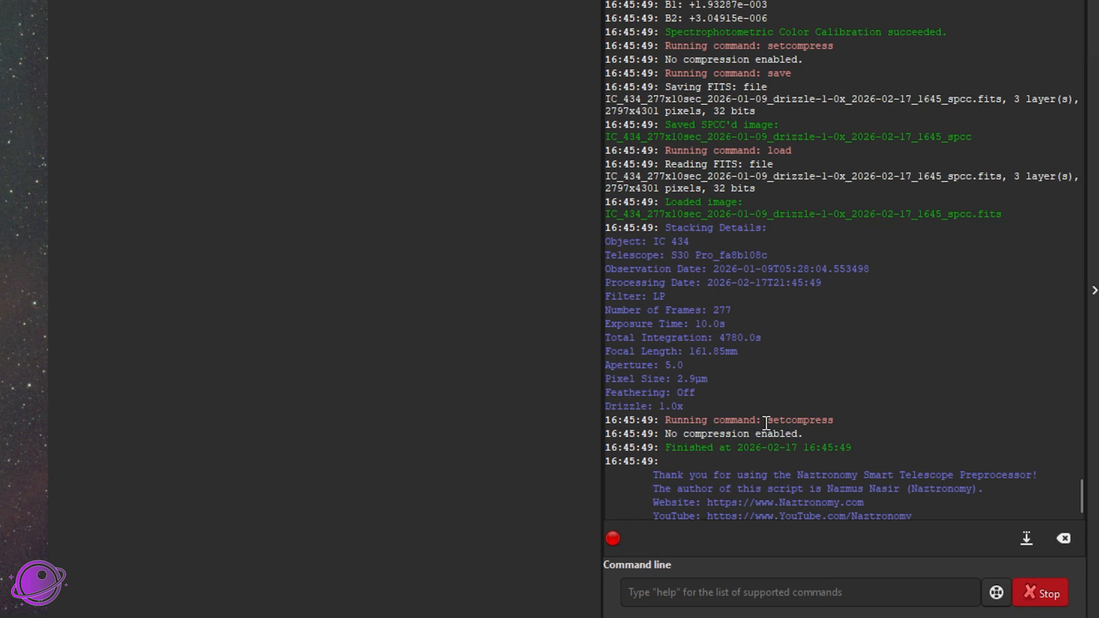
{"action": "double_click", "coordinate": [807, 421]}
{"action": "left_click", "coordinate": [830, 431]}
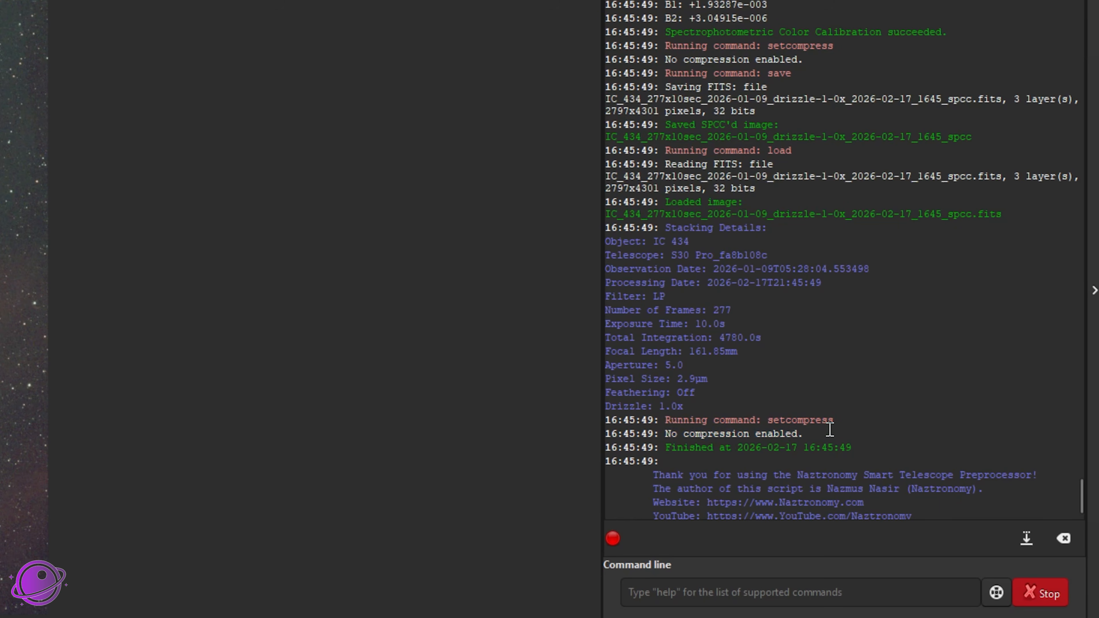